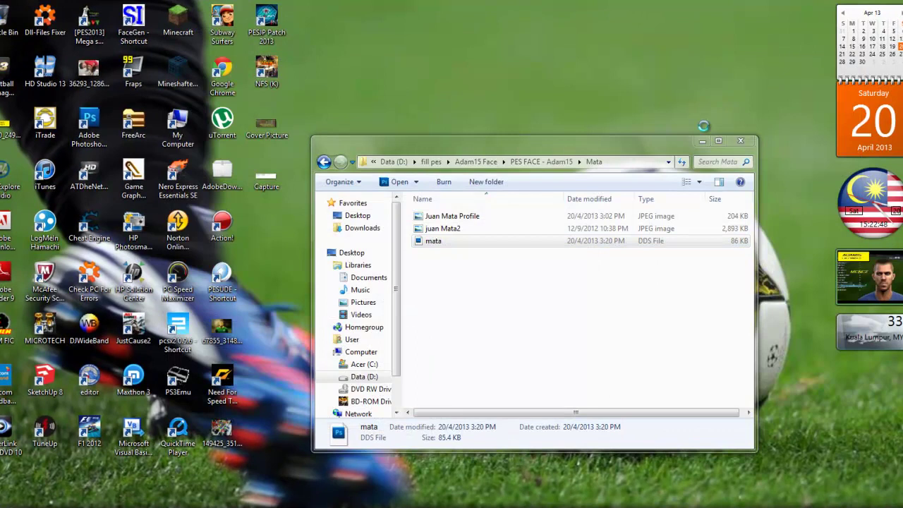
pyautogui.click(753, 127)
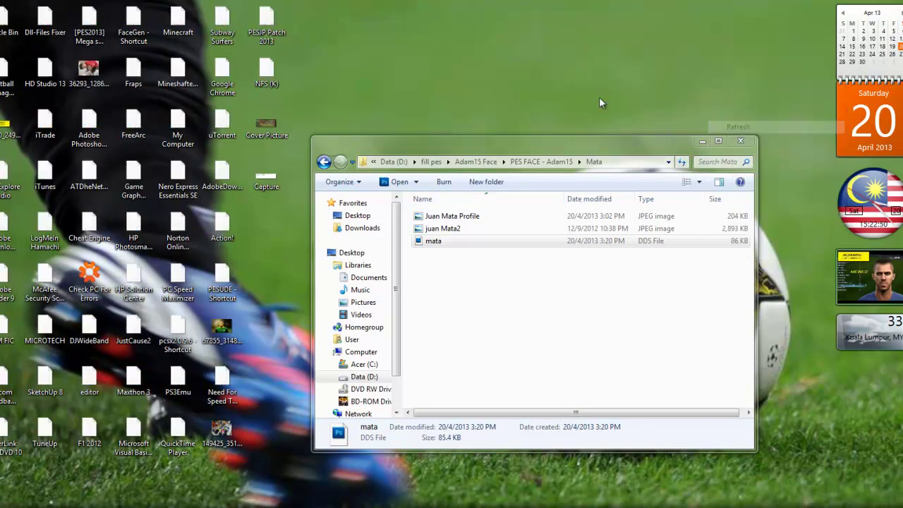
pyautogui.rightClick(601, 97)
pyautogui.click(625, 131)
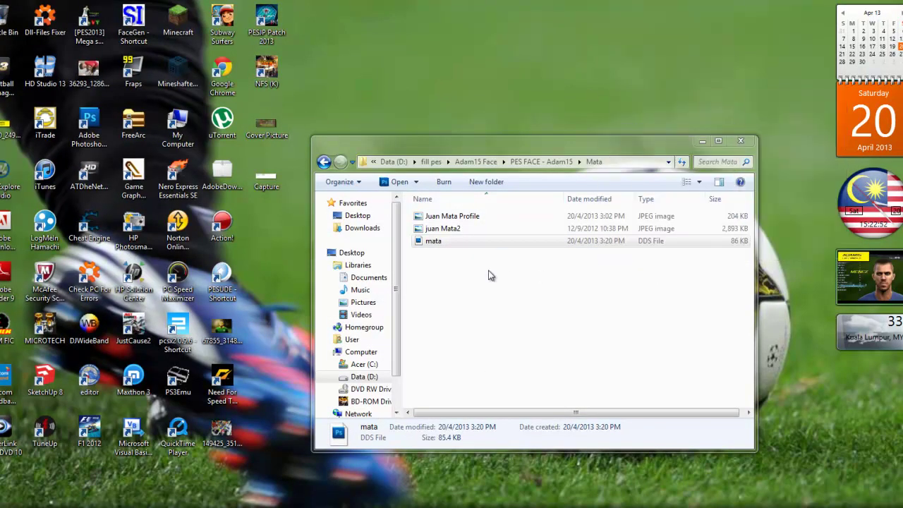
pyautogui.click(443, 297)
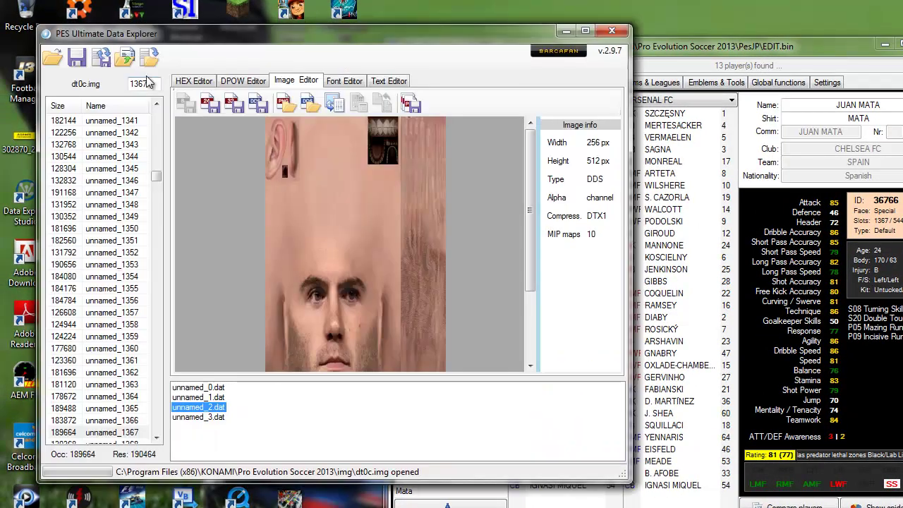
# Check the unnamed_2.dat face texture of slot 1367 and open the mata DDS file from the Mata folder in Photoshop.
pyautogui.doubleClick(156, 83)
pyautogui.click(197, 407)
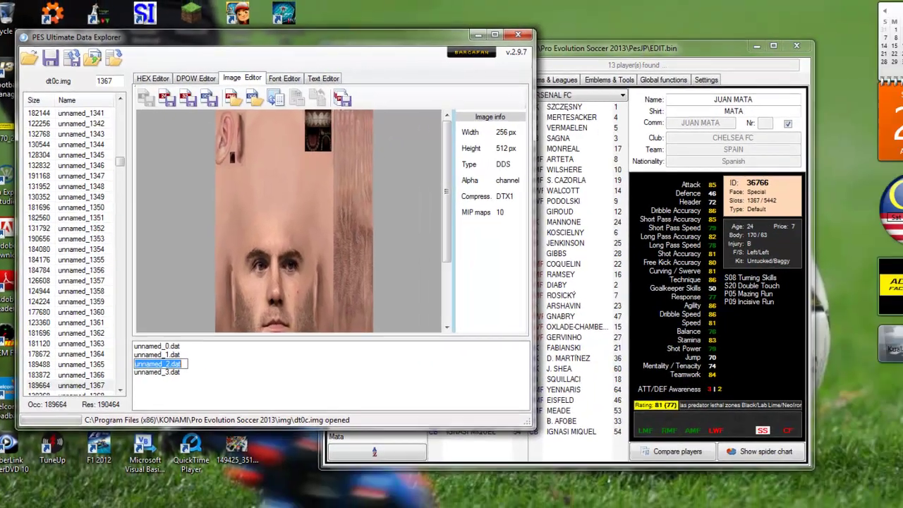
pyautogui.click(251, 506)
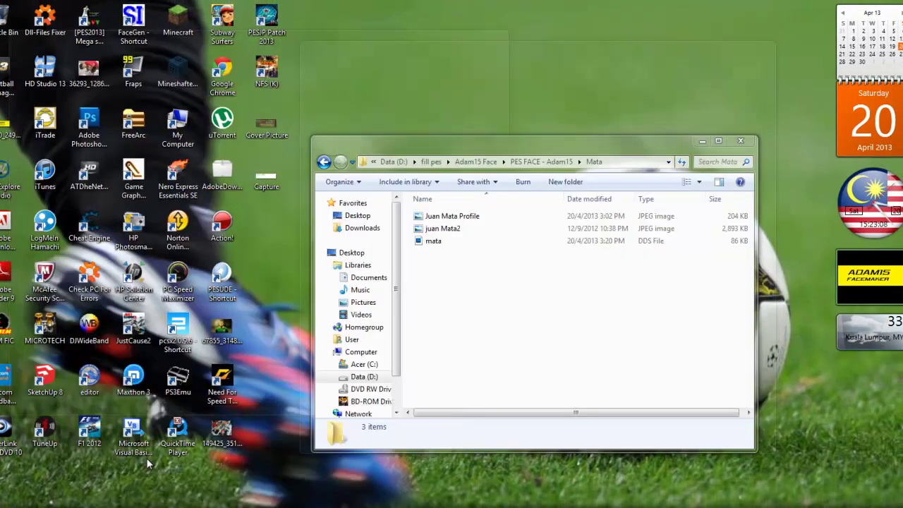
pyautogui.click(124, 458)
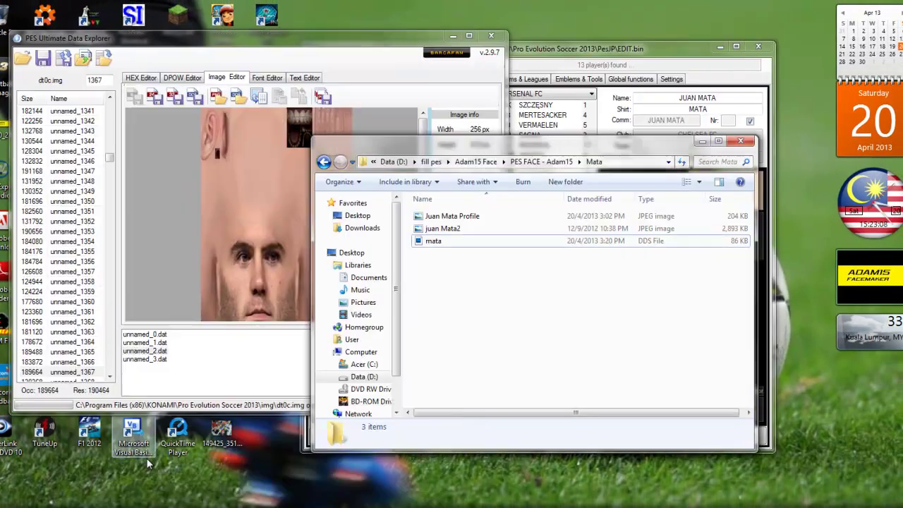
pyautogui.click(449, 242)
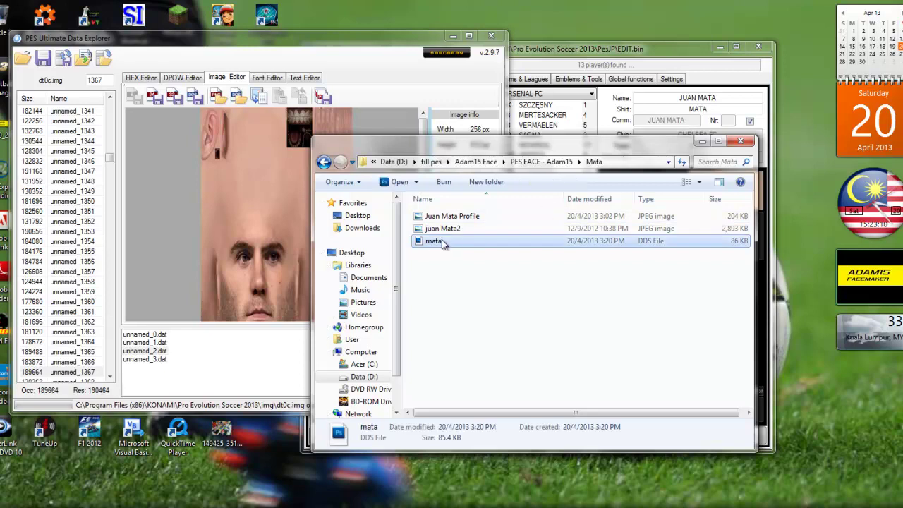
pyautogui.doubleClick(437, 240)
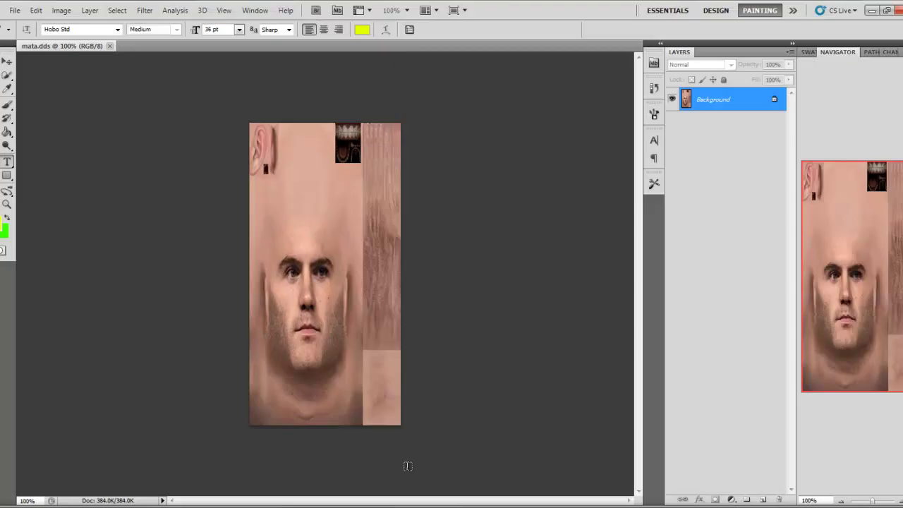
# Convert the locked Background into a normal layer and enlarge the canvas to 1048 by 1048 pixels.
pyautogui.moveTo(774, 104); pyautogui.dragTo(779, 499)
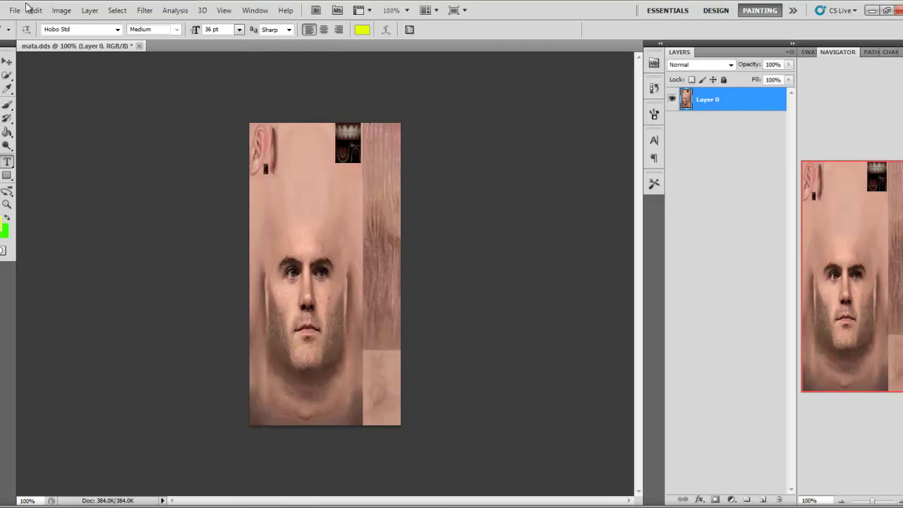
pyautogui.click(62, 10)
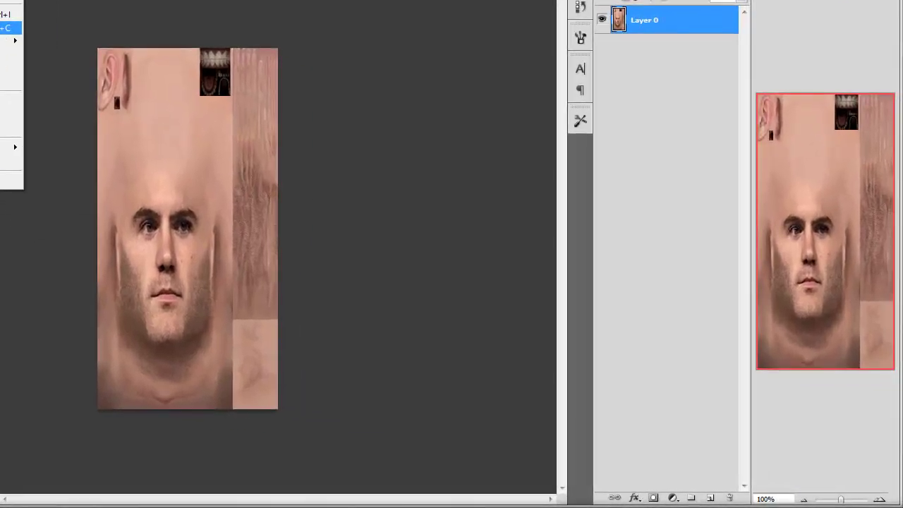
pyautogui.click(7, 28)
pyautogui.click(364, 119)
pyautogui.click(373, 144)
pyautogui.moveTo(330, 119); pyautogui.dragTo(273, 114)
pyautogui.write('148')
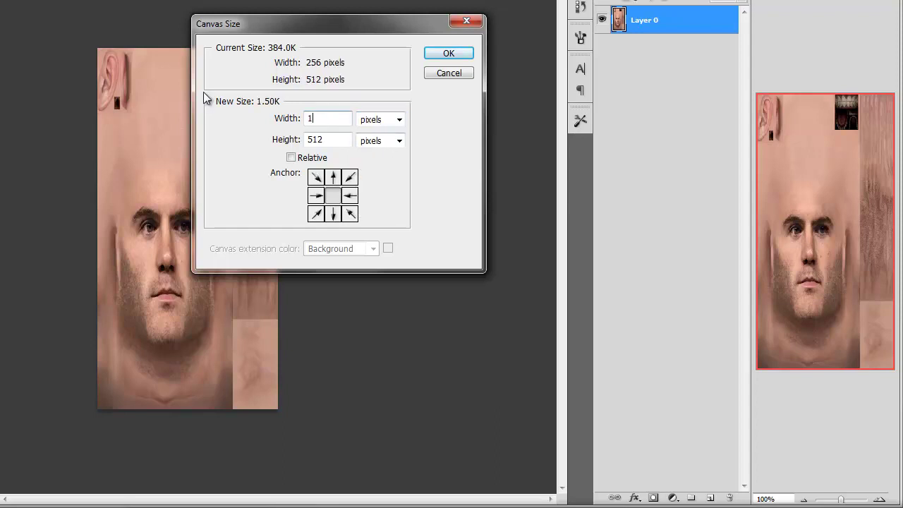
pyautogui.press('BackSpace')
pyautogui.press('BackSpace')
pyautogui.write('048')
pyautogui.press('Tab')
pyautogui.press('Tab')
pyautogui.write('1048')
pyautogui.press('Return')
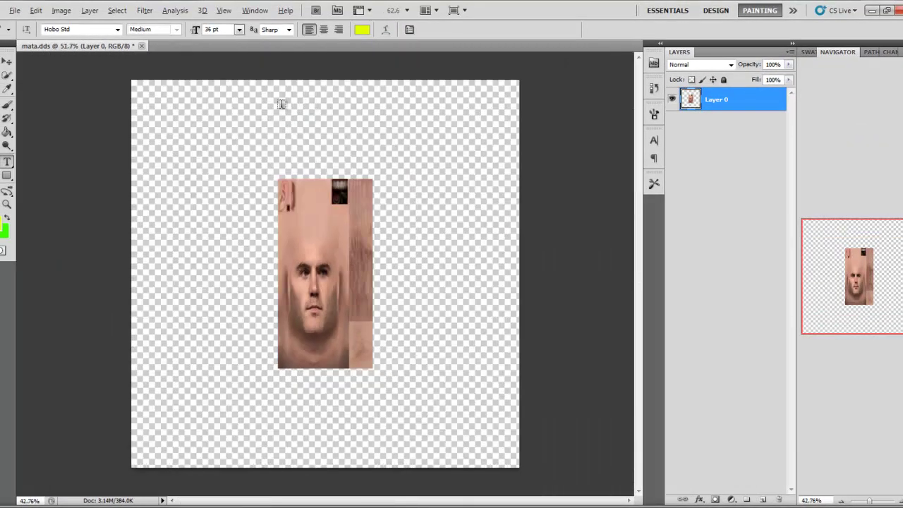
# Stretch the face texture layer with Free Transform to fill the entire canvas and apply the transformation.
pyautogui.scroll(-5, 281, 105)
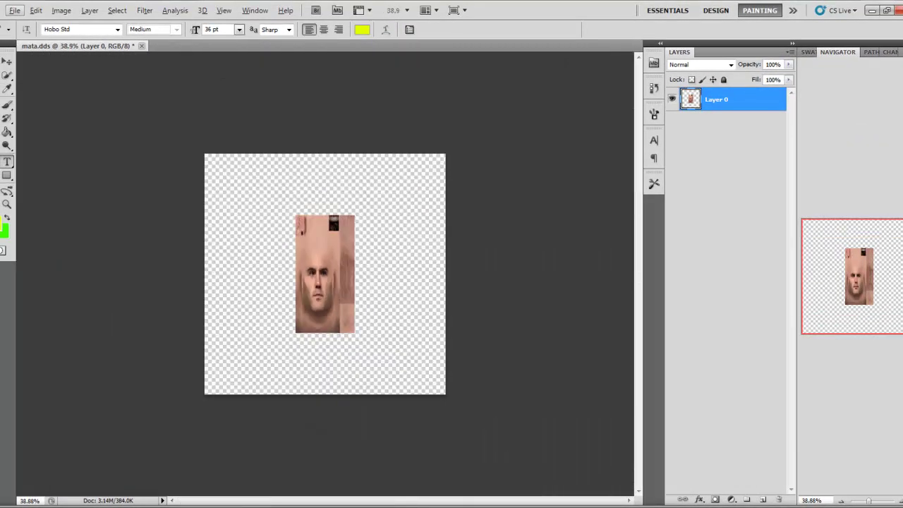
pyautogui.press('l')
pyautogui.press('m')
pyautogui.rightClick(346, 280)
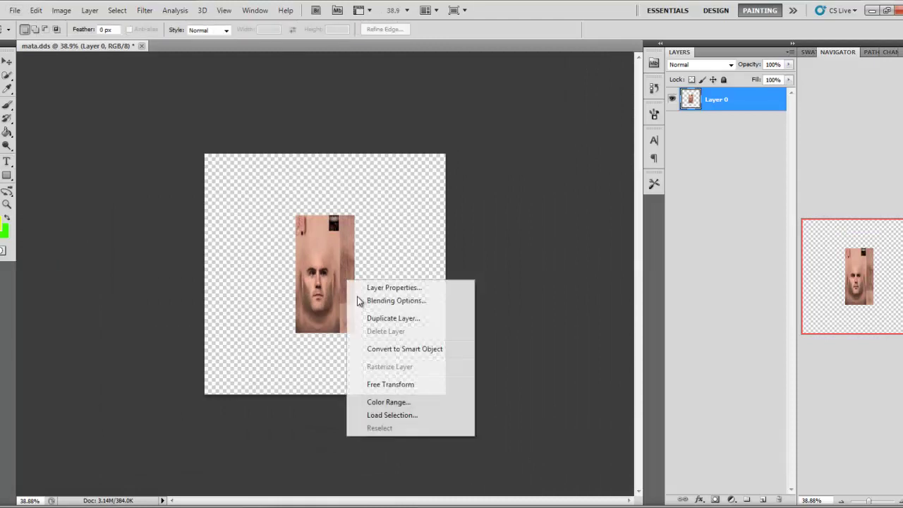
pyautogui.click(395, 385)
pyautogui.moveTo(289, 216); pyautogui.dragTo(209, 151)
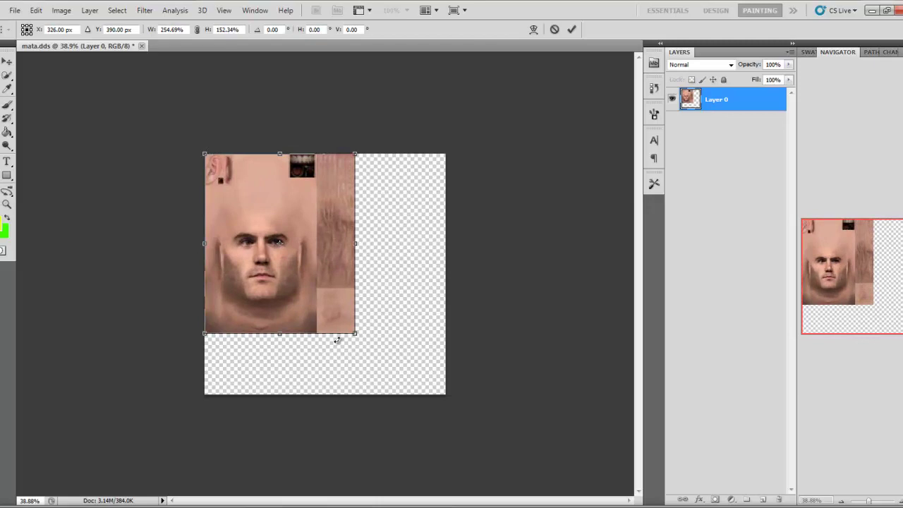
pyautogui.moveTo(355, 334); pyautogui.dragTo(445, 394)
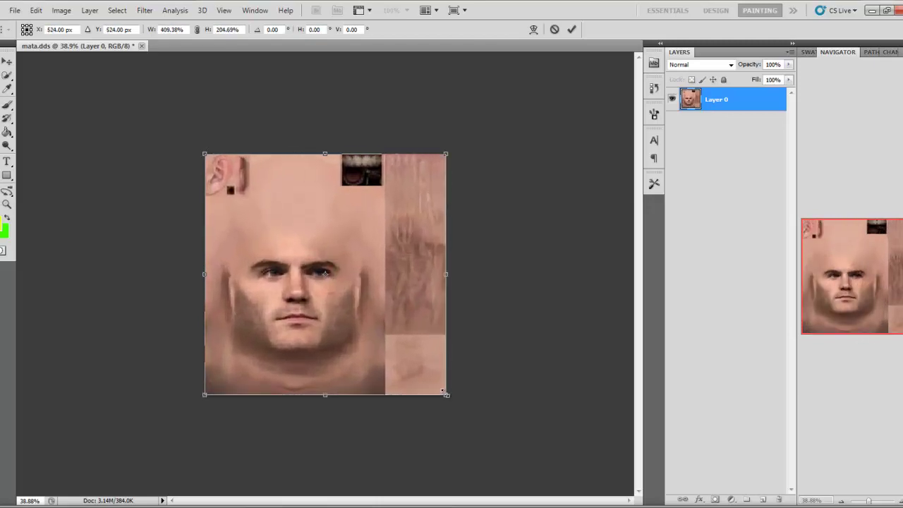
pyautogui.click(7, 104)
pyautogui.click(409, 196)
# Add a new empty layer above the face texture and set the brush size to 10 px for eye detail.
pyautogui.click(764, 500)
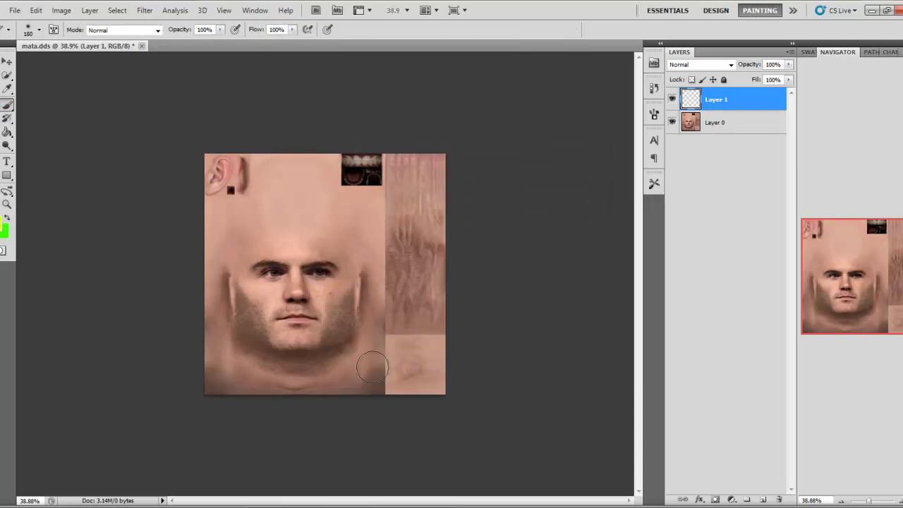
pyautogui.scroll(14, 292, 300)
pyautogui.scroll(3, 169, 283)
pyautogui.rightClick(270, 277)
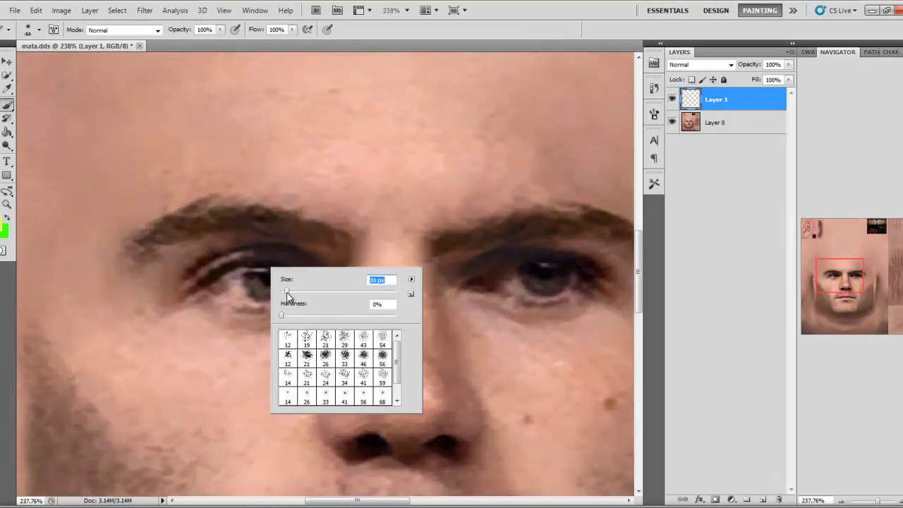
# Try a yellow brush stroke along the upper lid of the eye on the image's left side.
pyautogui.click(207, 287)
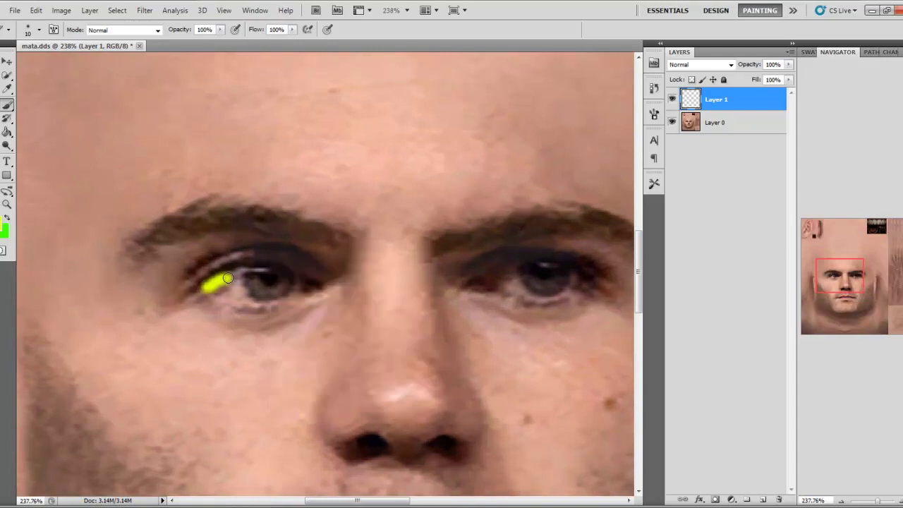
pyautogui.moveTo(236, 275); pyautogui.dragTo(245, 271)
pyautogui.hotkey('ctrl', 'z')
# Try selecting the same eye's opening with the Magnetic Lasso and painting inside it, undoing the paint and deselecting.
pyautogui.press('l')
pyautogui.scroll(3, 186, 310)
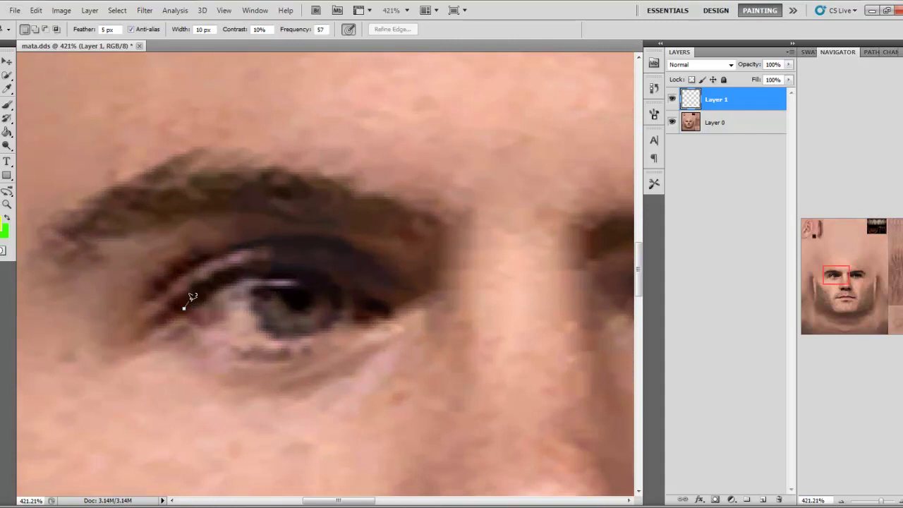
pyautogui.click(235, 283)
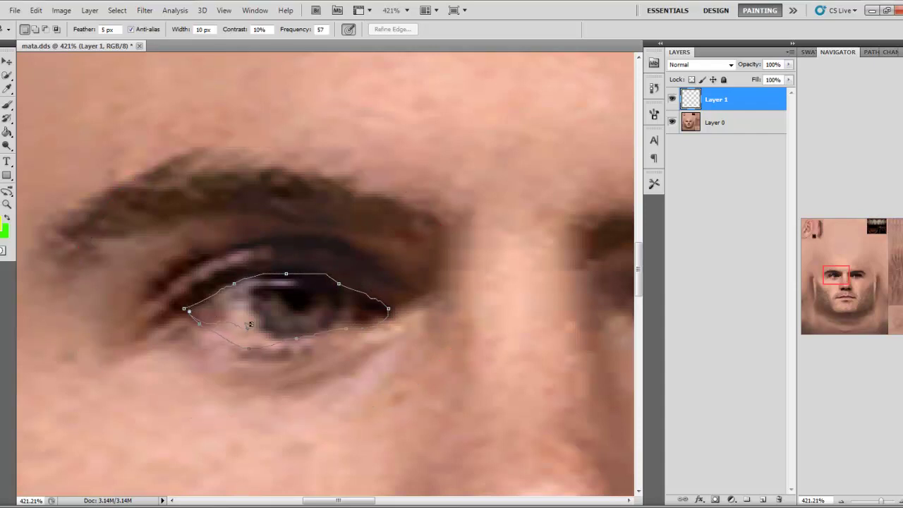
pyautogui.click(185, 305)
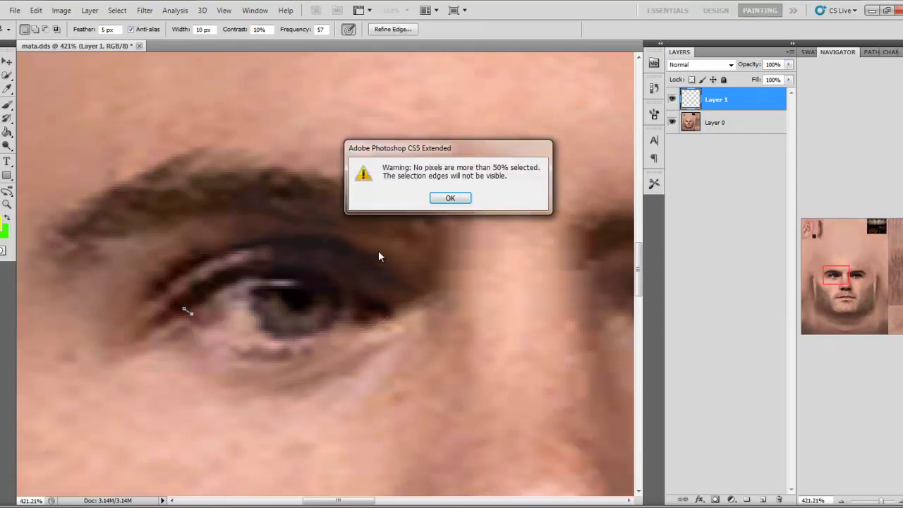
pyautogui.click(449, 200)
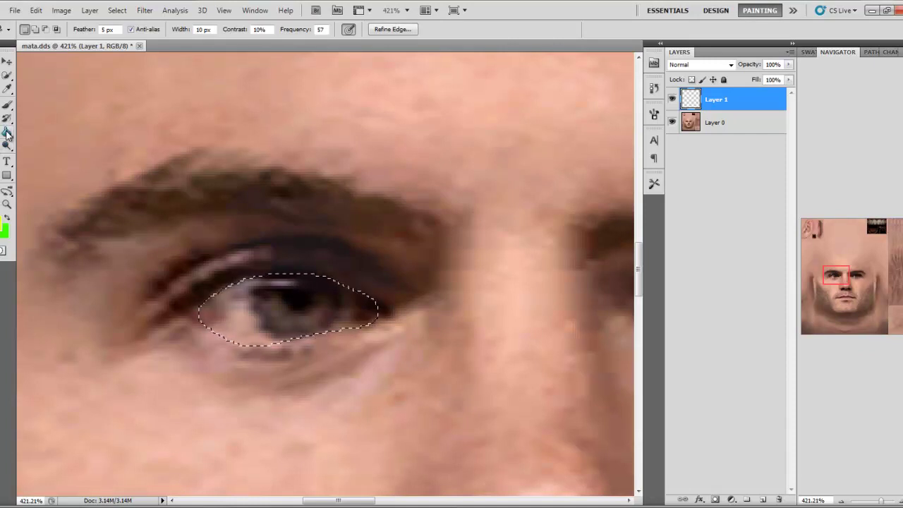
pyautogui.click(7, 104)
pyautogui.moveTo(219, 314)
pyautogui.mouseDown()
pyautogui.moveTo(367, 303)
pyautogui.moveTo(298, 318)
pyautogui.moveTo(324, 338)
pyautogui.mouseUp()
pyautogui.hotkey('ctrl', 'z')
pyautogui.hotkey('ctrl', 'd')
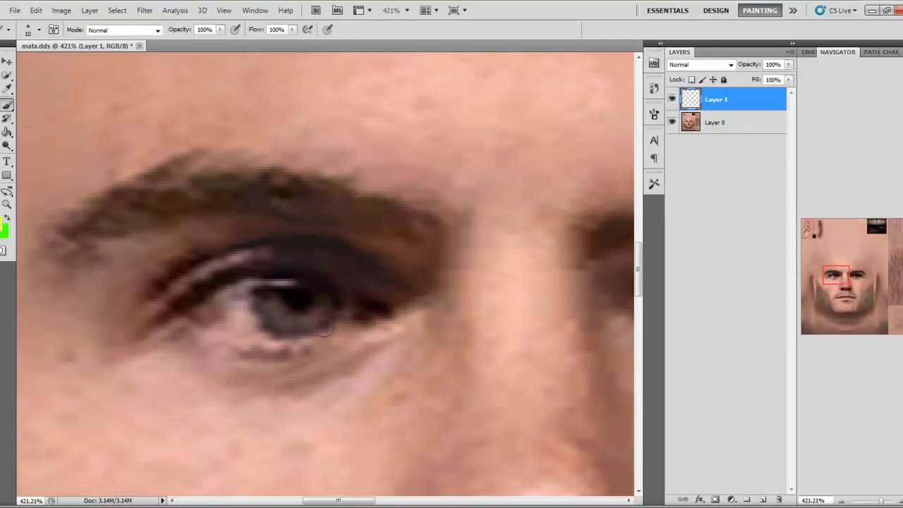
# Paint a closed yellow guide outline around the opening of the eye on the image's left side.
pyautogui.scroll(4, 218, 331)
pyautogui.scroll(1, 221, 327)
pyautogui.moveTo(188, 318)
pyautogui.mouseDown()
pyautogui.moveTo(256, 268)
pyautogui.moveTo(298, 258)
pyautogui.moveTo(395, 256)
pyautogui.moveTo(500, 302)
pyautogui.moveTo(455, 338)
pyautogui.moveTo(366, 356)
pyautogui.moveTo(248, 340)
pyautogui.moveTo(188, 316)
pyautogui.mouseUp()
pyautogui.scroll(-3, 251, 327)
pyautogui.scroll(-3, 400, 349)
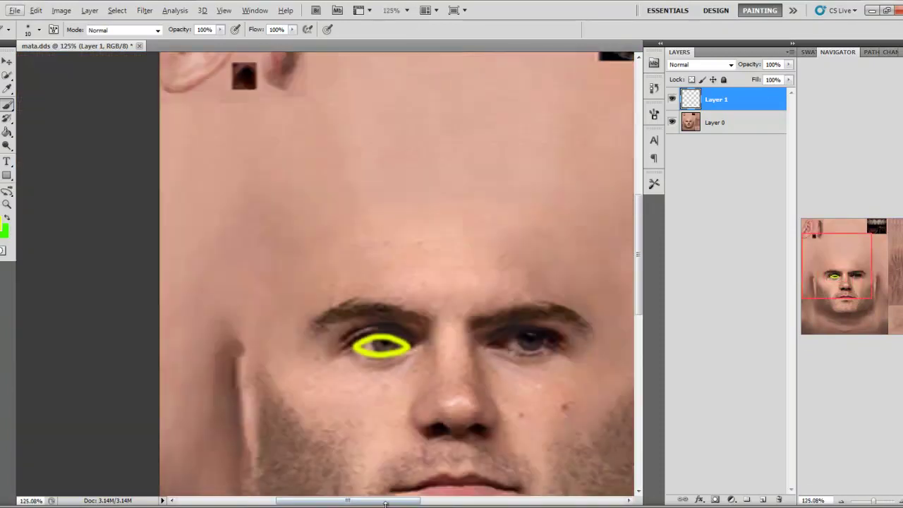
# Paint a matching yellow guide outline around the other eye's opening, redoing the lower lid stroke.
pyautogui.moveTo(385, 504); pyautogui.dragTo(430, 503)
pyautogui.scroll(4, 433, 413)
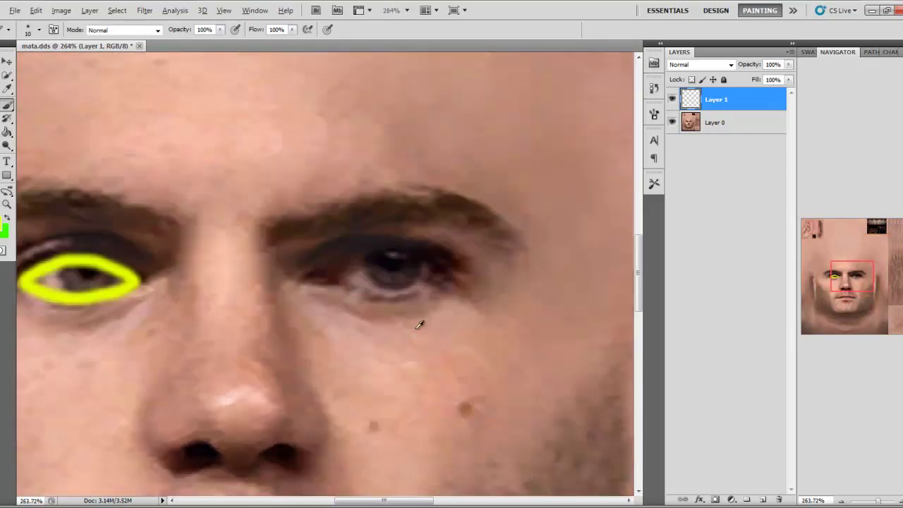
pyautogui.scroll(2, 470, 266)
pyautogui.moveTo(527, 305)
pyautogui.mouseDown()
pyautogui.moveTo(478, 275)
pyautogui.moveTo(382, 271)
pyautogui.moveTo(269, 320)
pyautogui.mouseUp()
pyautogui.moveTo(505, 304)
pyautogui.mouseDown()
pyautogui.moveTo(417, 363)
pyautogui.moveTo(376, 370)
pyautogui.moveTo(267, 325)
pyautogui.mouseUp()
pyautogui.scroll(-5, 266, 325)
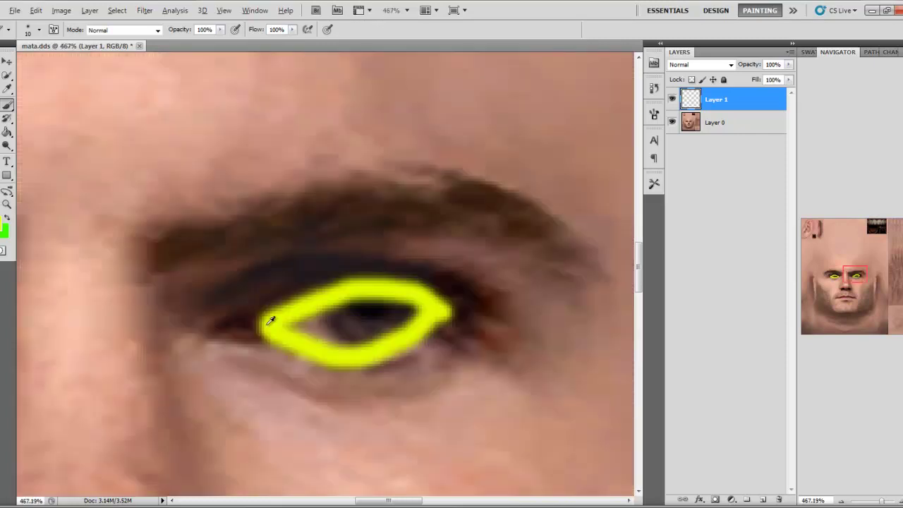
pyautogui.hotkey('ctrl', 'z')
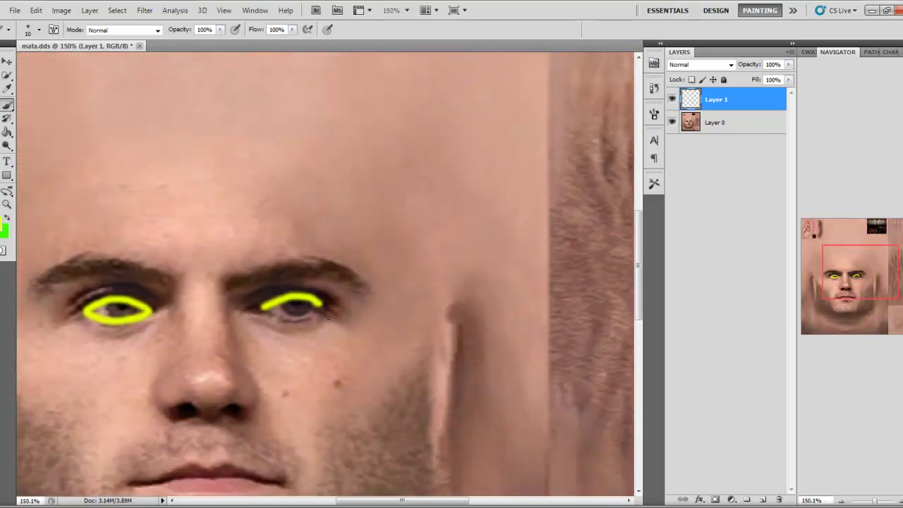
pyautogui.scroll(2, 317, 302)
pyautogui.moveTo(227, 300)
pyautogui.mouseDown()
pyautogui.moveTo(259, 312)
pyautogui.moveTo(330, 299)
pyautogui.mouseUp()
pyautogui.scroll(-3, 212, 331)
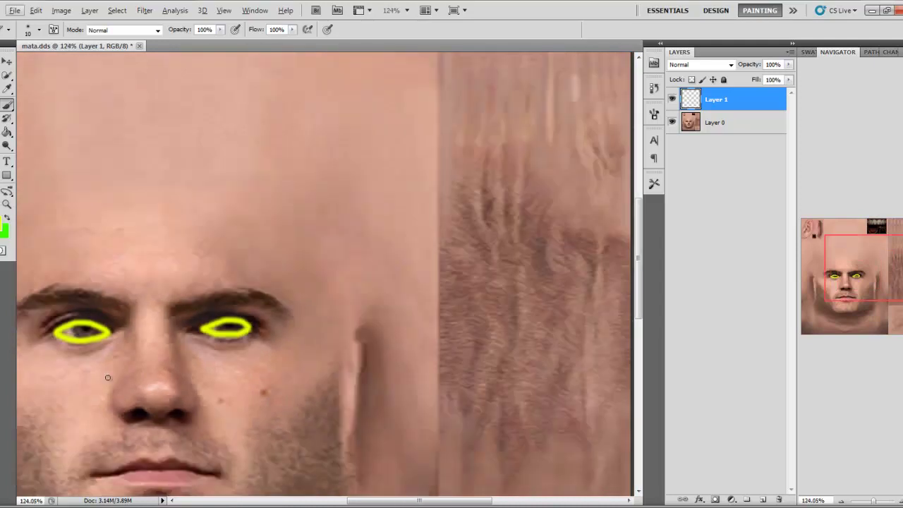
# Paint yellow guide arcs over both nostrils and a straight yellow line along the middle of the lip parting.
pyautogui.scroll(-2, 117, 367)
pyautogui.scroll(1, 109, 368)
pyautogui.scroll(2, 134, 305)
pyautogui.moveTo(141, 326)
pyautogui.mouseDown()
pyautogui.moveTo(145, 302)
pyautogui.moveTo(176, 305)
pyautogui.moveTo(188, 321)
pyautogui.mouseUp()
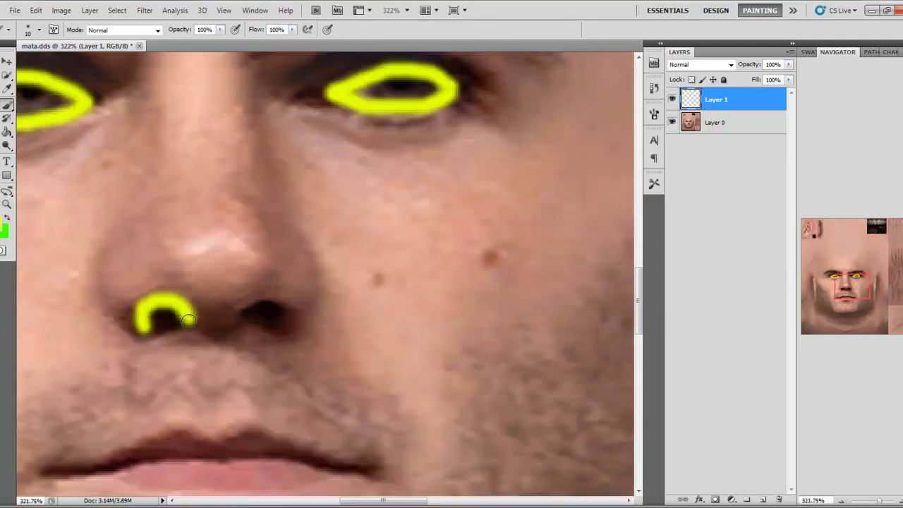
pyautogui.moveTo(278, 328)
pyautogui.mouseDown()
pyautogui.moveTo(258, 308)
pyautogui.moveTo(240, 313)
pyautogui.moveTo(237, 325)
pyautogui.mouseUp()
pyautogui.scroll(-2, 266, 430)
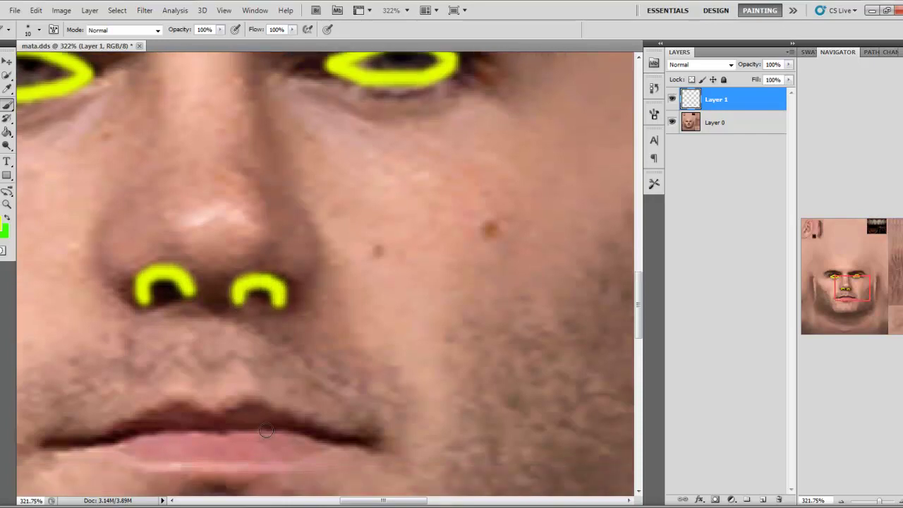
pyautogui.moveTo(274, 428); pyautogui.dragTo(168, 428)
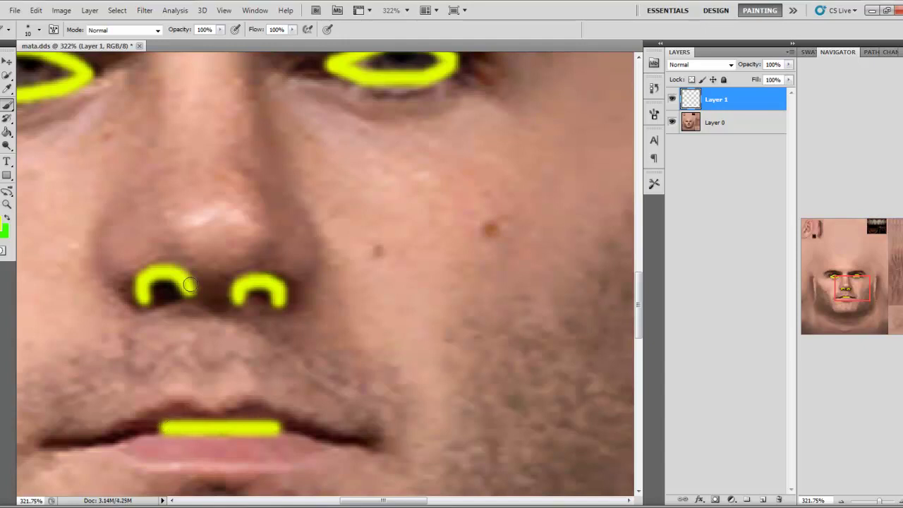
pyautogui.scroll(-5, 177, 279)
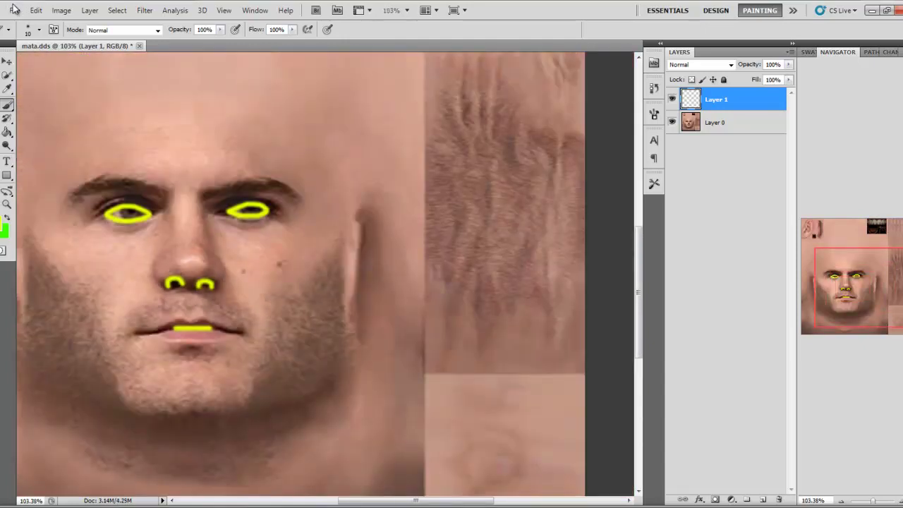
# Open the portrait photo juan Mata2.jpg from the Adam15 Face folder inside fill pes on drive D.
pyautogui.click(12, 10)
pyautogui.click(22, 35)
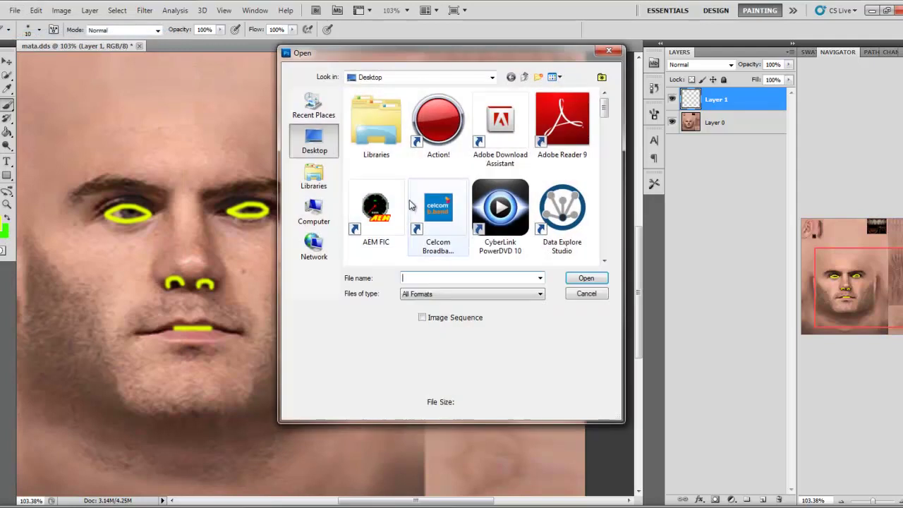
pyautogui.click(313, 211)
pyautogui.doubleClick(373, 148)
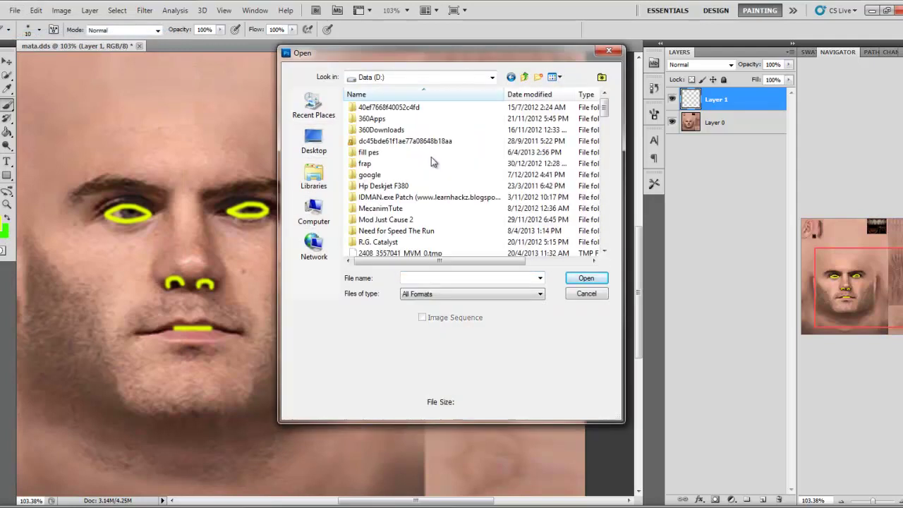
pyautogui.doubleClick(368, 152)
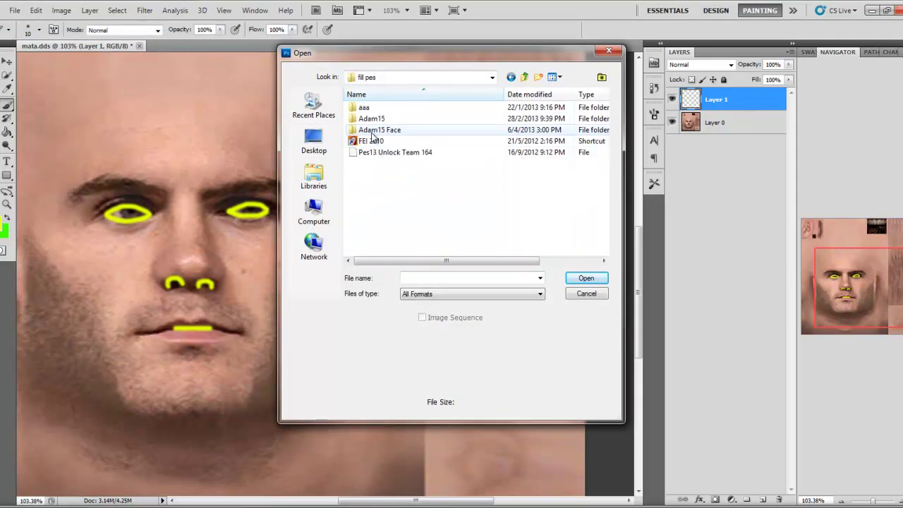
pyautogui.doubleClick(372, 130)
pyautogui.doubleClick(381, 232)
pyautogui.doubleClick(436, 137)
pyautogui.doubleClick(439, 127)
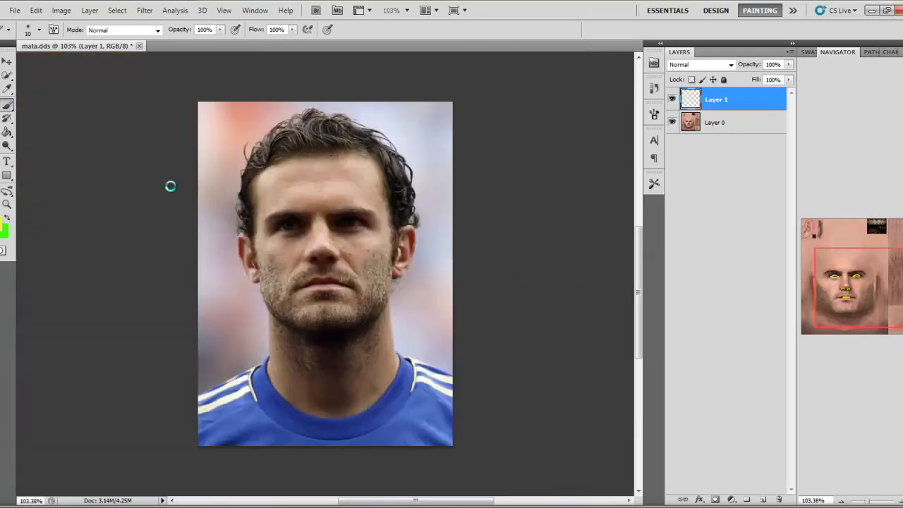
# Copy a rectangular area around the photo's head and neck into mata.dds and place it beneath the yellow guide layer.
pyautogui.press('m')
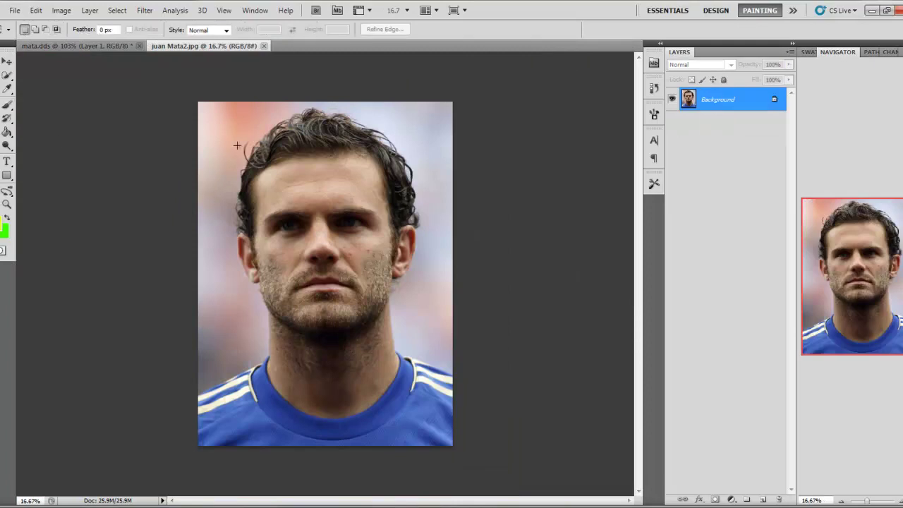
pyautogui.moveTo(402, 367); pyautogui.dragTo(416, 388)
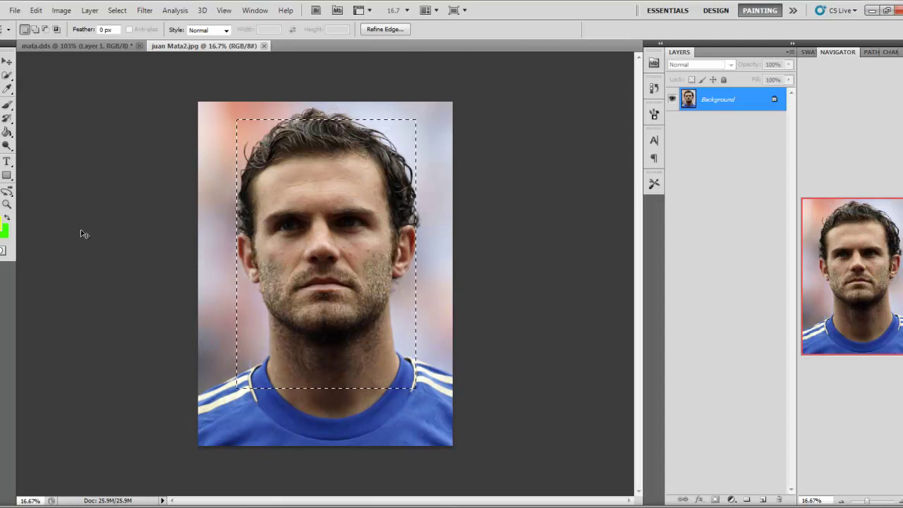
pyautogui.click(28, 45)
pyautogui.hotkey('ctrl', 'v')
pyautogui.hotkey('ctrl', '0')
pyautogui.moveTo(718, 106); pyautogui.dragTo(709, 134)
# Start a free transform on the pasted photo, scaling it down and moving it so the eyes meet the yellow guides.
pyautogui.rightClick(427, 224)
pyautogui.click(466, 324)
pyautogui.moveTo(183, 137); pyautogui.dragTo(427, 265)
pyautogui.moveTo(380, 317); pyautogui.dragTo(324, 228)
pyautogui.moveTo(410, 209); pyautogui.dragTo(411, 205)
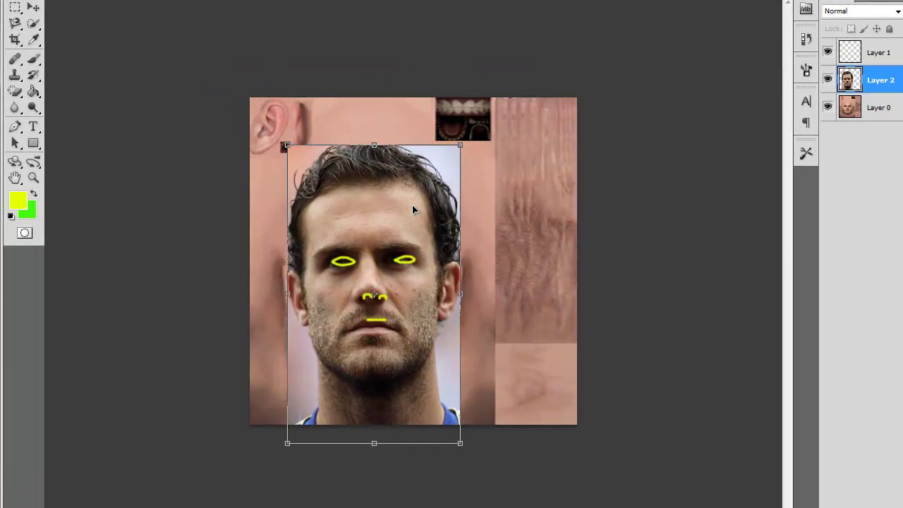
# Fit the photo to the eye, nose and mouth guides at 32.35% width, 33.47% height and 2.47° rotation, and apply the transformation.
pyautogui.moveTo(461, 292); pyautogui.dragTo(474, 291)
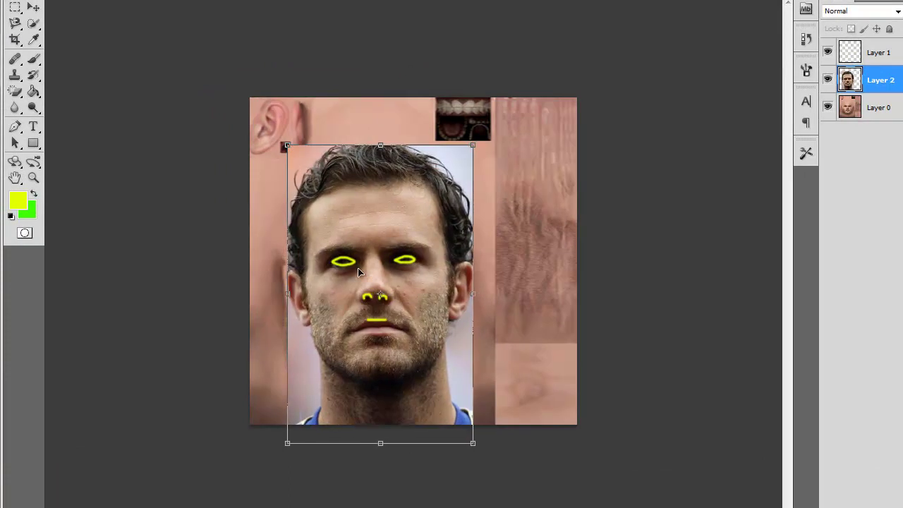
pyautogui.moveTo(274, 276); pyautogui.dragTo(266, 277)
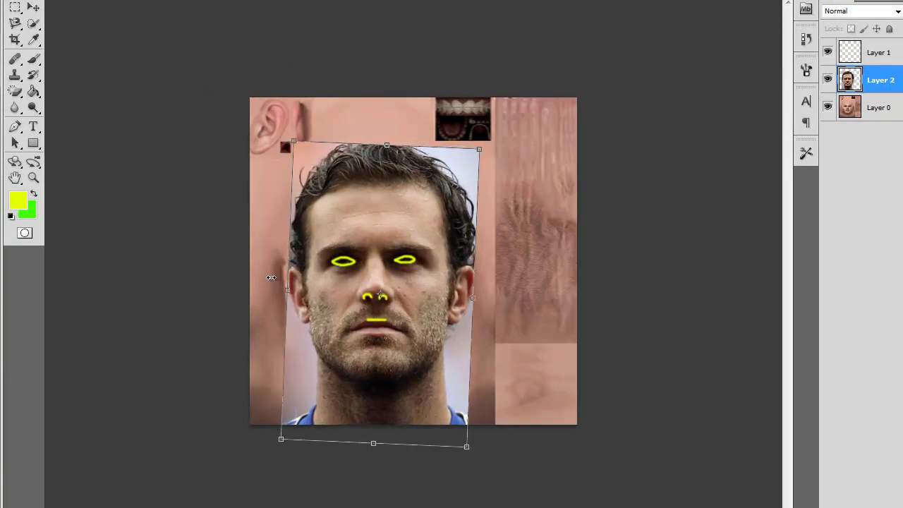
pyautogui.moveTo(374, 443); pyautogui.dragTo(382, 433)
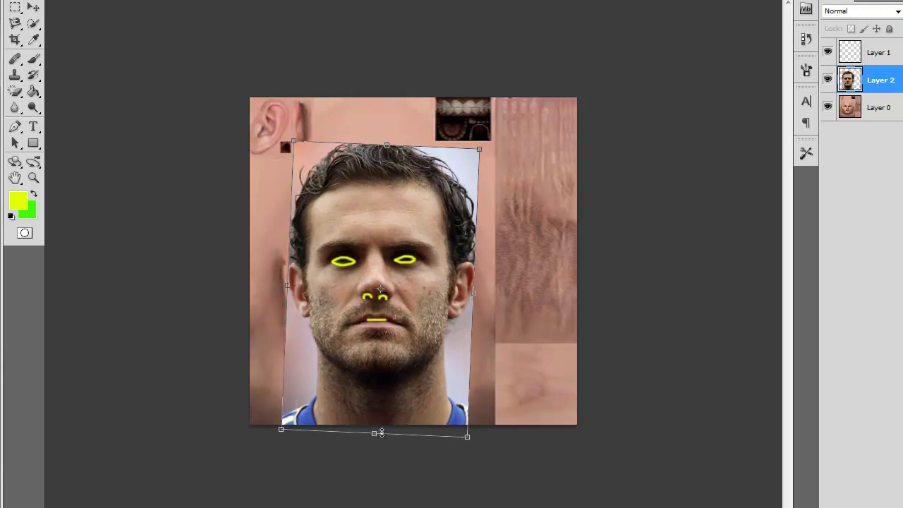
pyautogui.moveTo(388, 144); pyautogui.dragTo(383, 148)
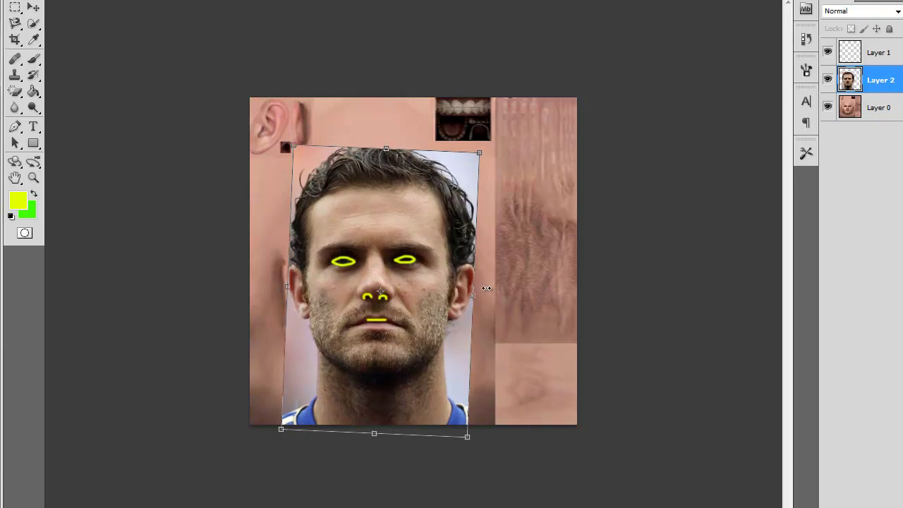
pyautogui.moveTo(476, 295); pyautogui.dragTo(472, 295)
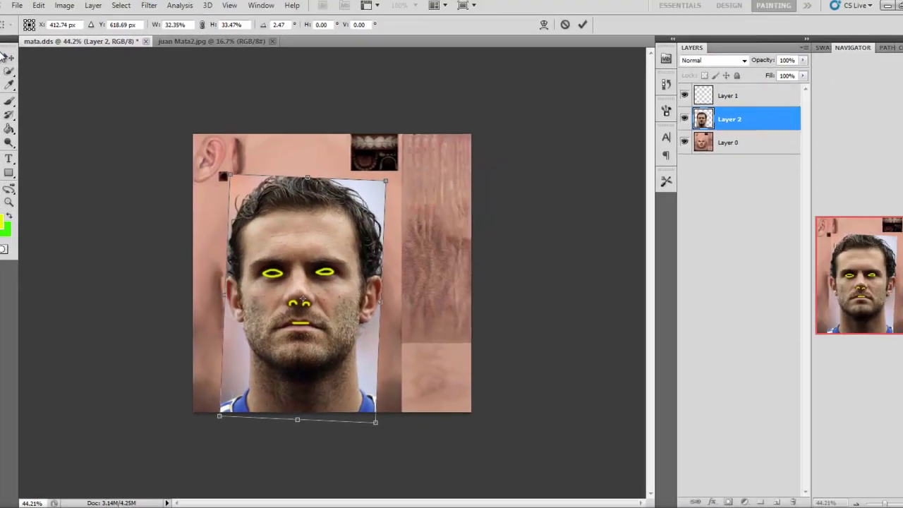
pyautogui.click(33, 7)
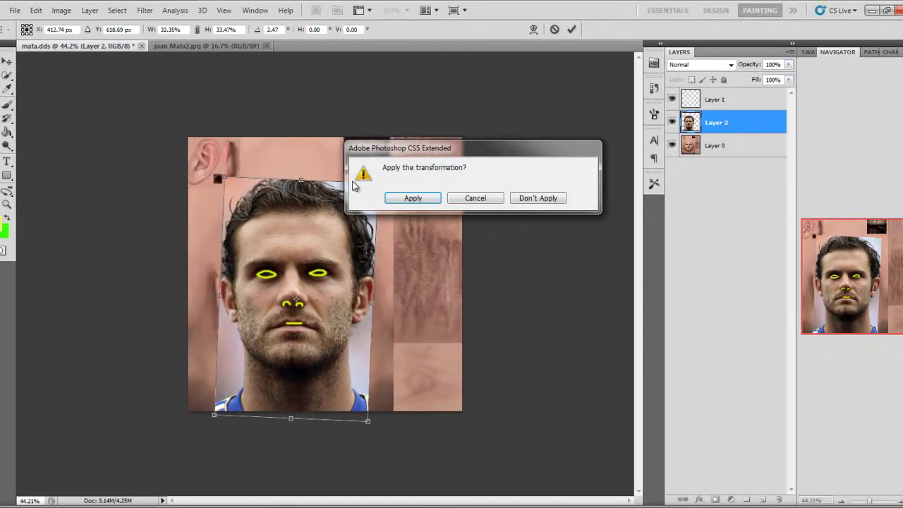
pyautogui.click(407, 199)
# Duplicate Layer 2, hide the copy and the guide layer, and move Layer 2 to the top of the stack.
pyautogui.moveTo(728, 128); pyautogui.dragTo(763, 499)
pyautogui.click(672, 122)
pyautogui.click(672, 100)
pyautogui.moveTo(697, 134); pyautogui.dragTo(719, 103)
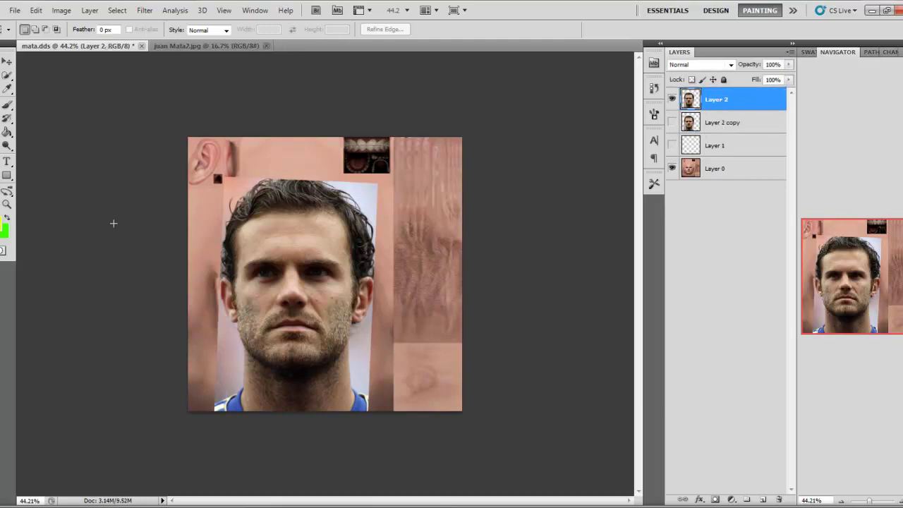
# Erase the photo background on both sides of the head with the Magic Eraser at tolerance 32.
pyautogui.scroll(4, 308, 248)
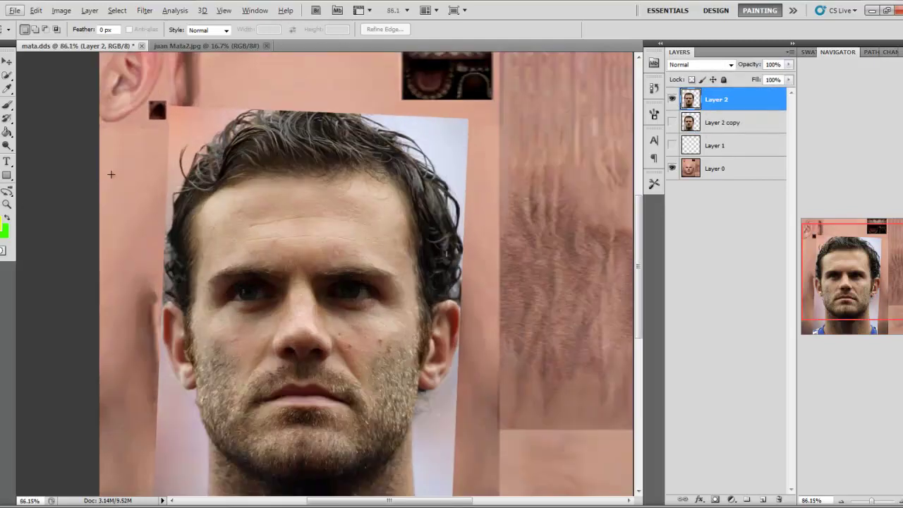
pyautogui.press('e')
pyautogui.click(212, 121)
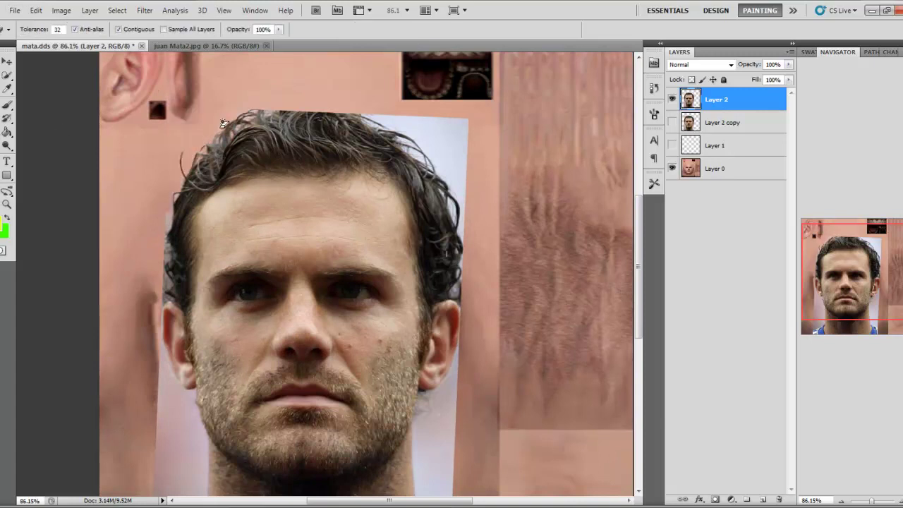
pyautogui.click(437, 126)
pyautogui.scroll(-3, 467, 299)
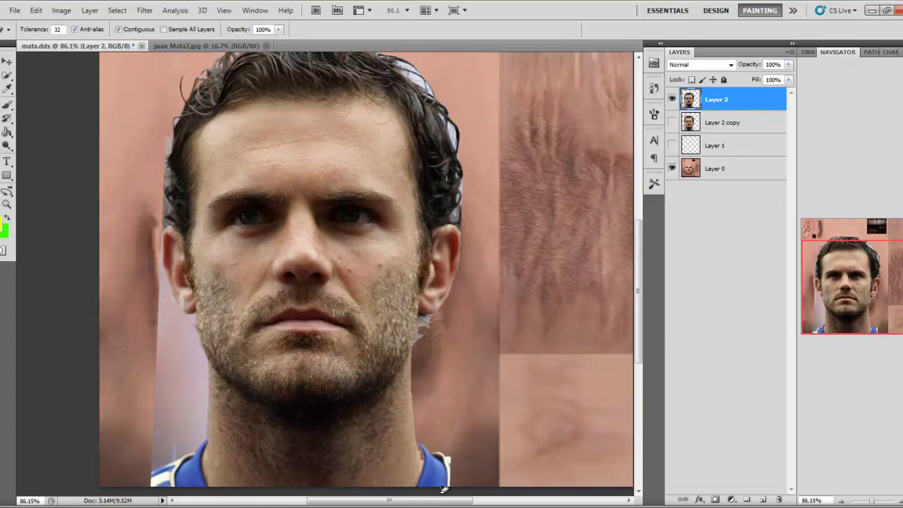
# Try removing the pale background beside the neck on the image's left side with the Magic Eraser, and undo it.
pyautogui.click(182, 389)
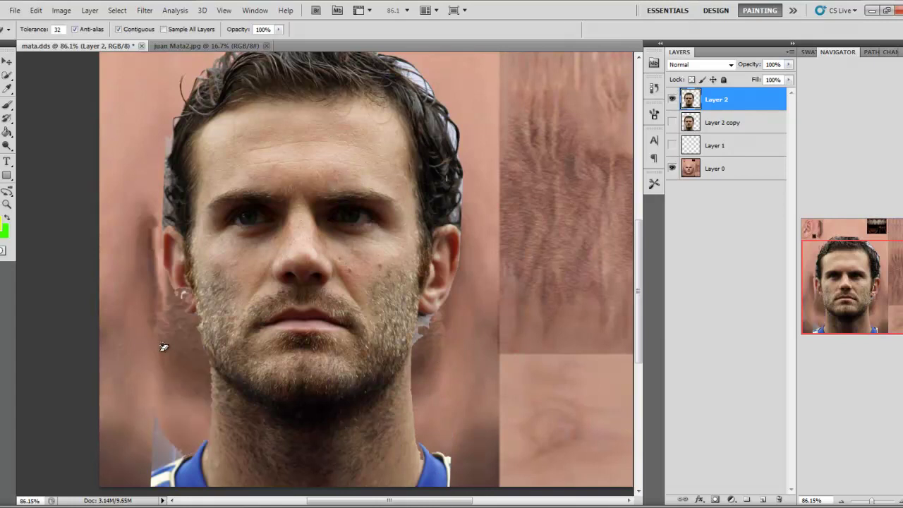
pyautogui.click(162, 444)
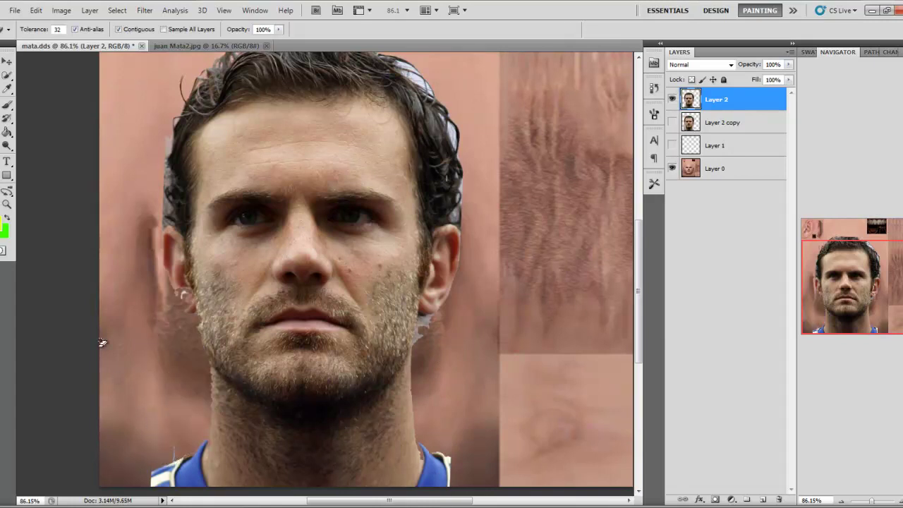
pyautogui.hotkey('ctrl', 'alt', 'z')
pyautogui.hotkey('ctrl', 'alt', 'z')
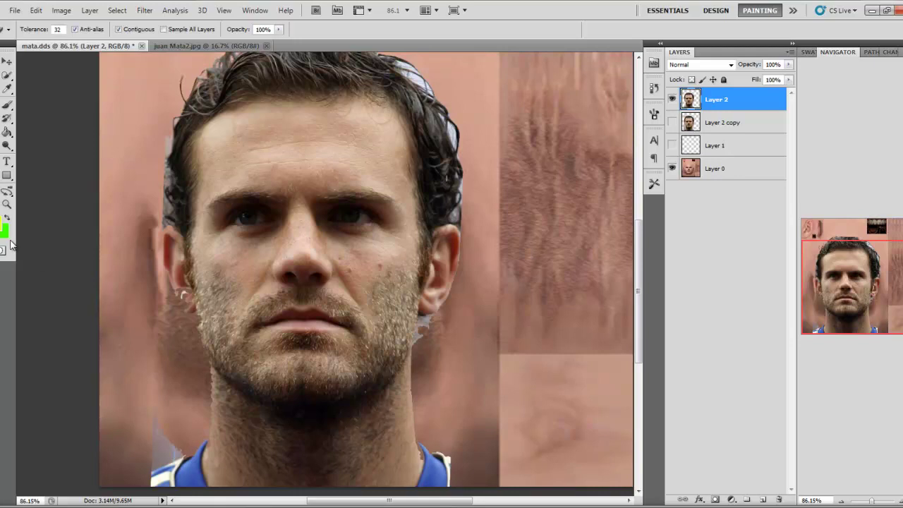
# Erase patches of pale background below the ear on the image's left side with an enlarged Background Eraser brush.
pyautogui.moveTo(8, 132); pyautogui.dragTo(43, 141)
pyautogui.rightClick(146, 342)
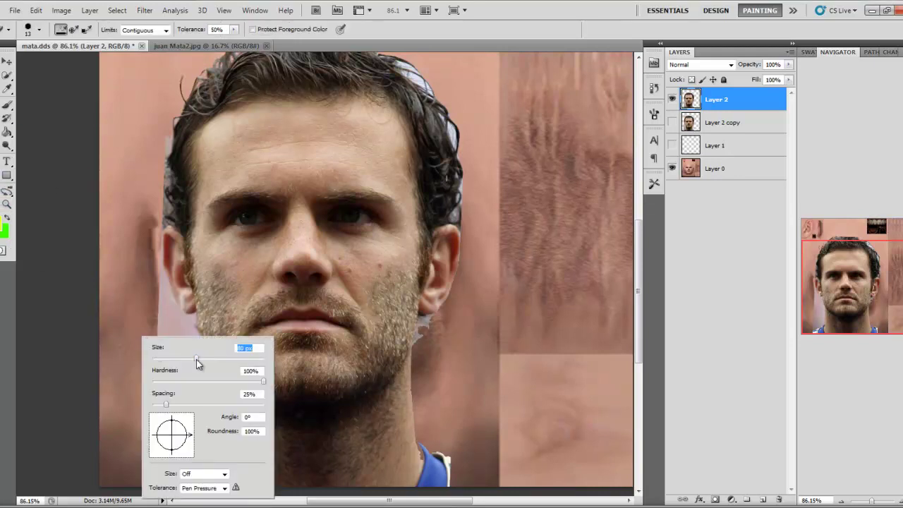
pyautogui.click(131, 312)
pyautogui.moveTo(162, 332)
pyautogui.mouseDown()
pyautogui.moveTo(163, 390)
pyautogui.moveTo(154, 448)
pyautogui.mouseUp()
# Erase the ear and outer hair on the image's left side using a 145 px Eraser at 100% opacity.
pyautogui.moveTo(7, 132)
pyautogui.mouseDown()
pyautogui.moveTo(28, 141)
pyautogui.moveTo(39, 132)
pyautogui.mouseUp()
pyautogui.rightClick(268, 185)
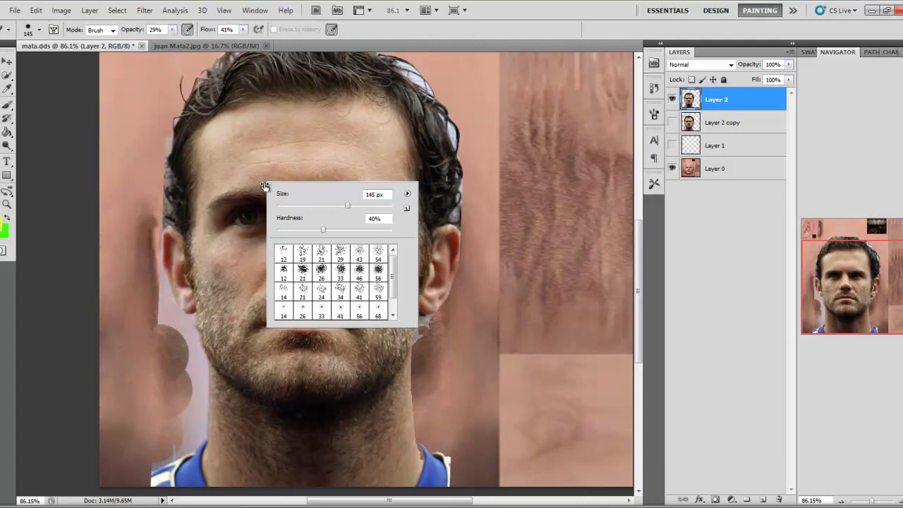
pyautogui.click(160, 364)
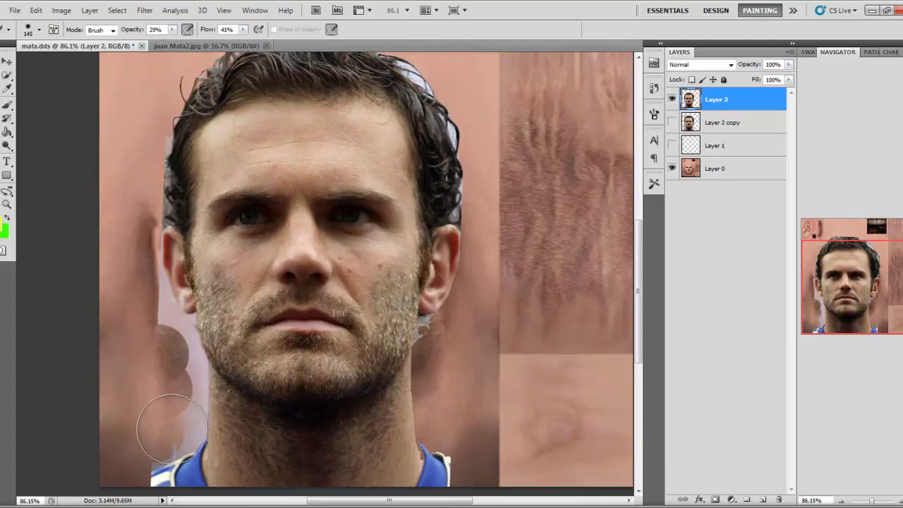
pyautogui.click(172, 29)
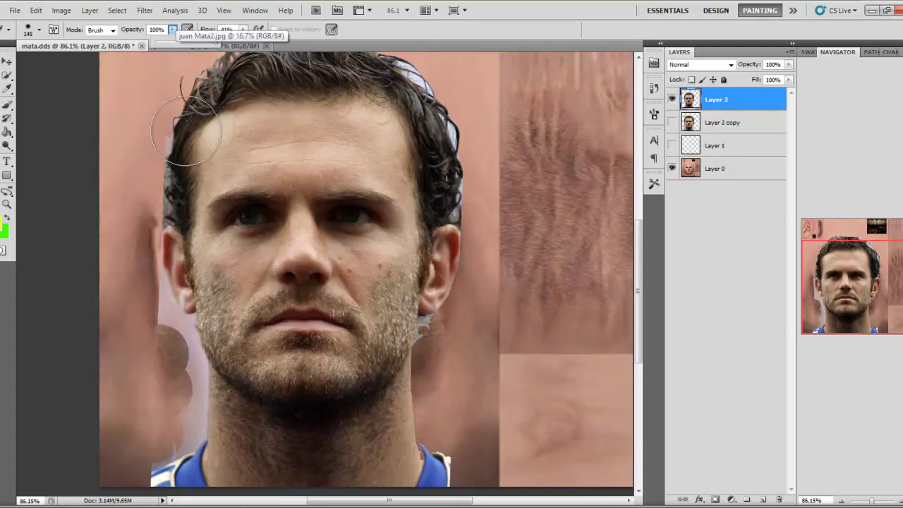
pyautogui.moveTo(151, 337)
pyautogui.mouseDown()
pyautogui.moveTo(159, 355)
pyautogui.moveTo(155, 304)
pyautogui.moveTo(125, 233)
pyautogui.moveTo(144, 167)
pyautogui.mouseUp()
# Erase the remaining background and shirt collar along the jaw and neck on the image's left side.
pyautogui.scroll(-5, 72, 272)
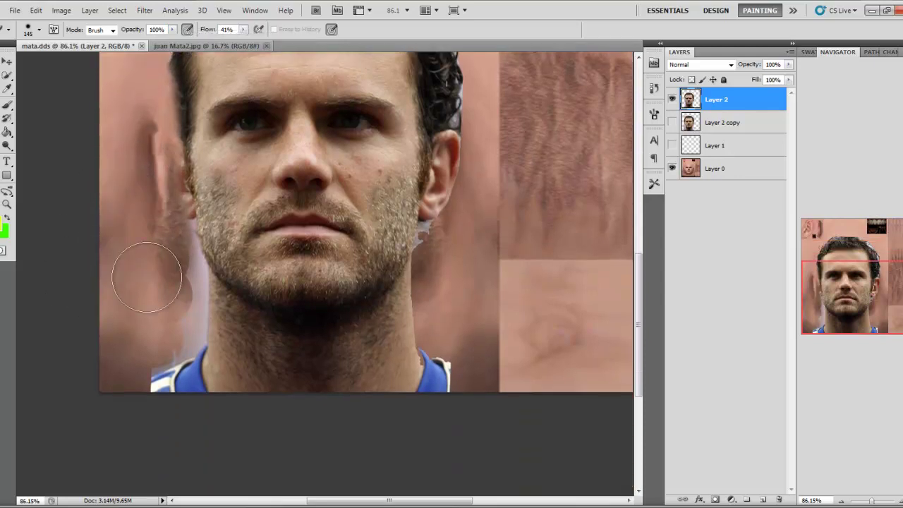
pyautogui.scroll(-2, 147, 240)
pyautogui.scroll(5, 124, 471)
pyautogui.moveTo(177, 284)
pyautogui.mouseDown()
pyautogui.moveTo(202, 355)
pyautogui.moveTo(205, 239)
pyautogui.moveTo(177, 181)
pyautogui.moveTo(198, 233)
pyautogui.moveTo(196, 213)
pyautogui.moveTo(208, 285)
pyautogui.moveTo(196, 150)
pyautogui.mouseUp()
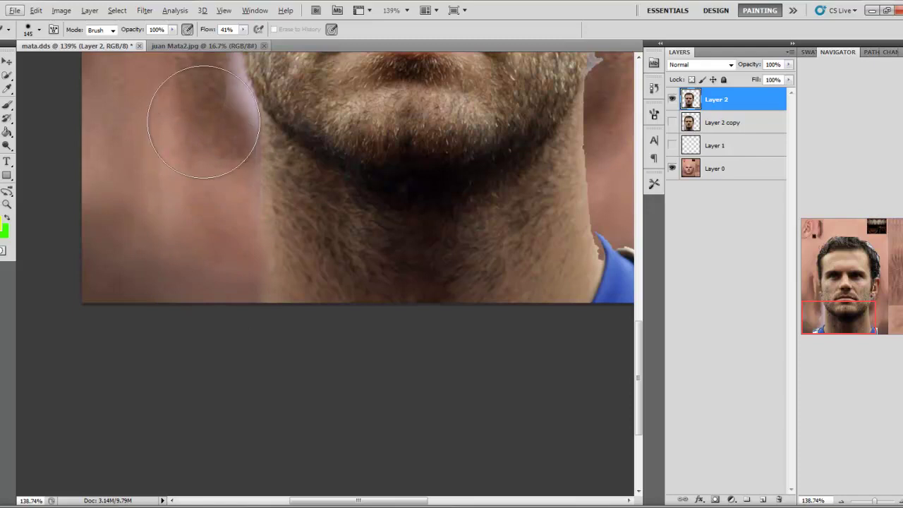
pyautogui.scroll(5, 187, 134)
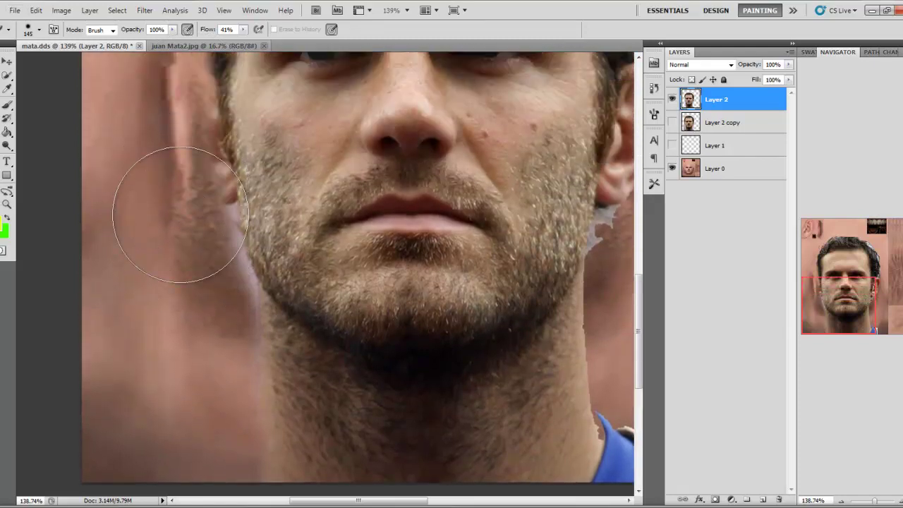
pyautogui.scroll(2, 180, 184)
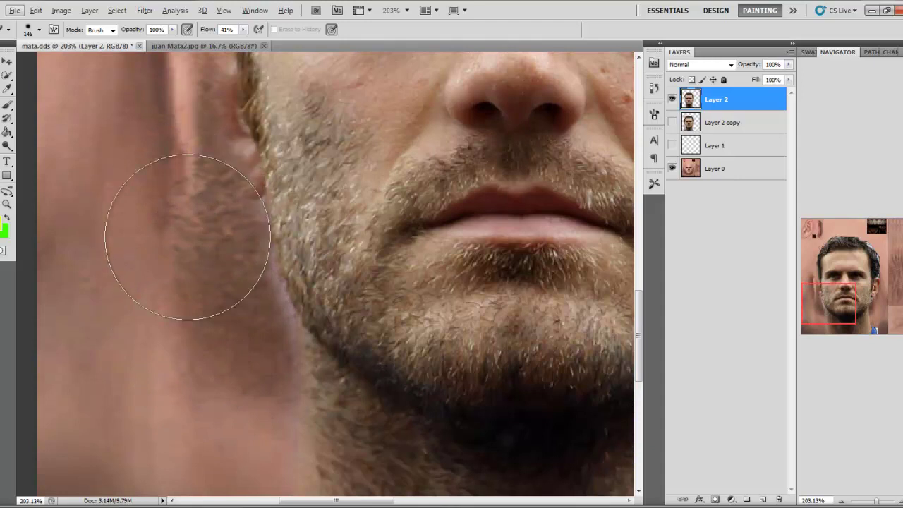
pyautogui.scroll(-2, 162, 162)
pyautogui.scroll(1, 162, 212)
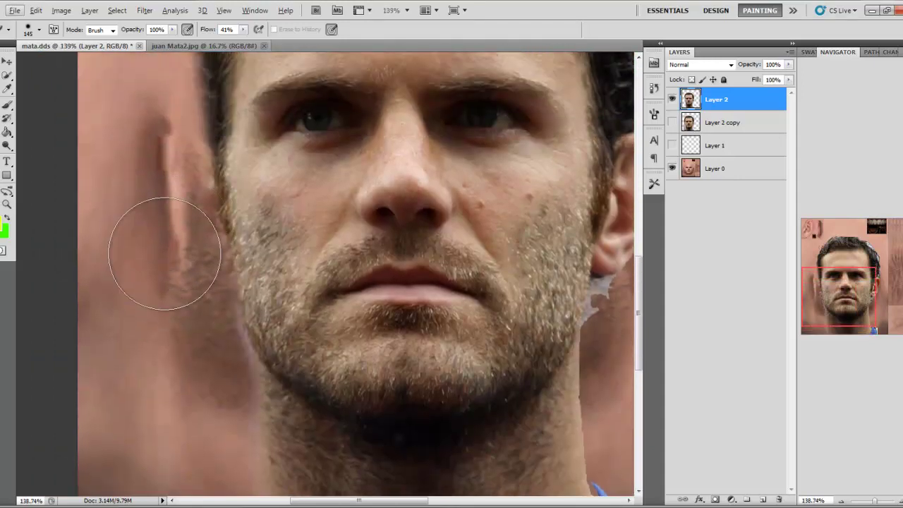
# Erase the ear, outer hair and leftover background fringe on the image's right side of the head.
pyautogui.scroll(-2, 491, 309)
pyautogui.scroll(-2, 437, 335)
pyautogui.scroll(4, 393, 359)
pyautogui.moveTo(411, 290)
pyautogui.mouseDown()
pyautogui.moveTo(430, 254)
pyautogui.moveTo(415, 234)
pyautogui.moveTo(408, 300)
pyautogui.moveTo(395, 317)
pyautogui.moveTo(401, 391)
pyautogui.moveTo(405, 329)
pyautogui.moveTo(405, 360)
pyautogui.moveTo(395, 368)
pyautogui.moveTo(392, 402)
pyautogui.moveTo(386, 394)
pyautogui.moveTo(391, 415)
pyautogui.moveTo(394, 360)
pyautogui.moveTo(441, 229)
pyautogui.moveTo(433, 209)
pyautogui.moveTo(429, 269)
pyautogui.moveTo(421, 229)
pyautogui.moveTo(428, 169)
pyautogui.moveTo(422, 214)
pyautogui.moveTo(445, 120)
pyautogui.mouseUp()
pyautogui.scroll(-2, 443, 177)
pyautogui.scroll(2, 433, 197)
pyautogui.moveTo(439, 271)
pyautogui.mouseDown()
pyautogui.moveTo(445, 153)
pyautogui.moveTo(442, 218)
pyautogui.moveTo(437, 158)
pyautogui.moveTo(432, 172)
pyautogui.moveTo(411, 106)
pyautogui.moveTo(416, 151)
pyautogui.moveTo(391, 88)
pyautogui.moveTo(408, 121)
pyautogui.moveTo(360, 82)
pyautogui.moveTo(415, 144)
pyautogui.mouseUp()
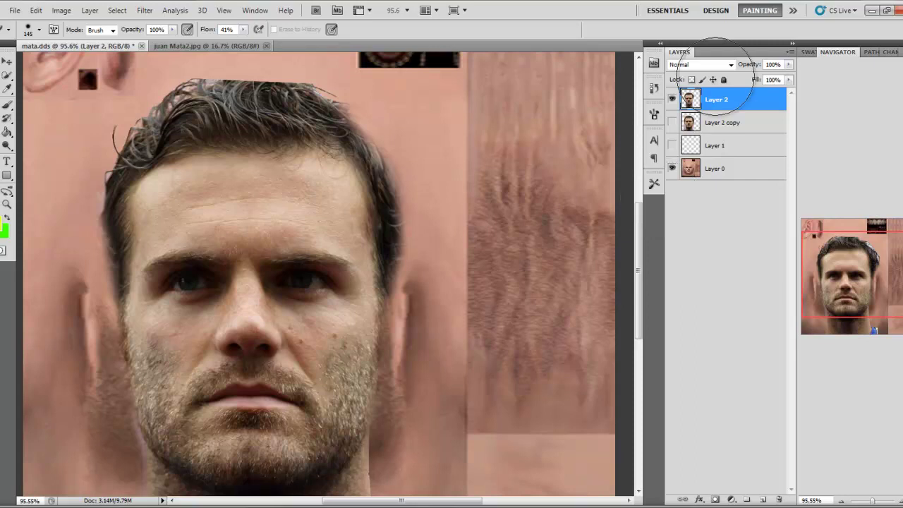
pyautogui.press('F9')
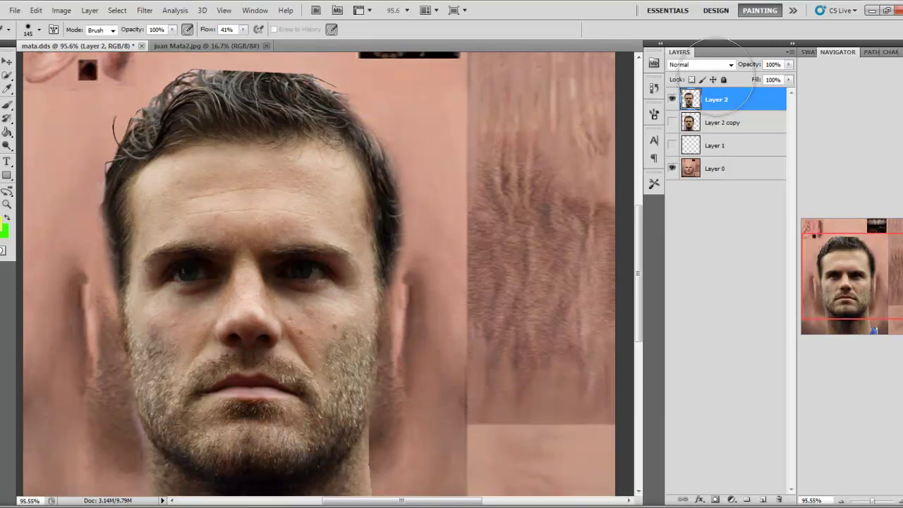
# Erase the blue shirt collar beside the neck on the image's right side.
pyautogui.scroll(-3, 715, 76)
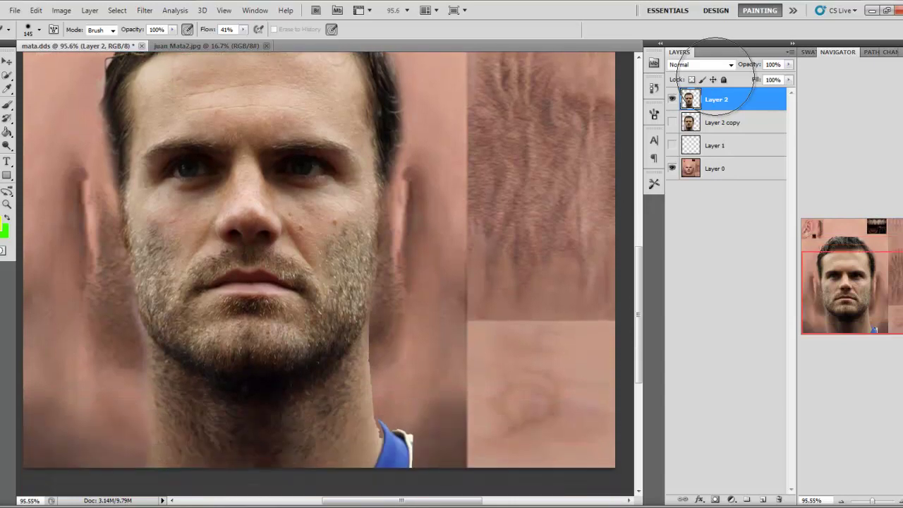
pyautogui.scroll(-1, 411, 408)
pyautogui.scroll(3, 411, 408)
pyautogui.moveTo(432, 413); pyautogui.dragTo(397, 430)
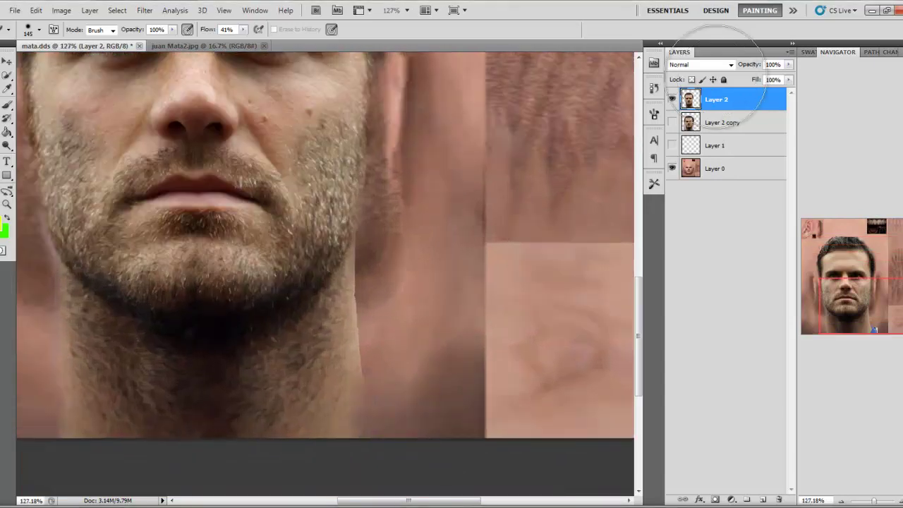
# Erase the bottom edge of the photo's neck with a soft stroke to blend it into the base skin texture.
pyautogui.scroll(-4, 716, 65)
pyautogui.scroll(3, 717, 70)
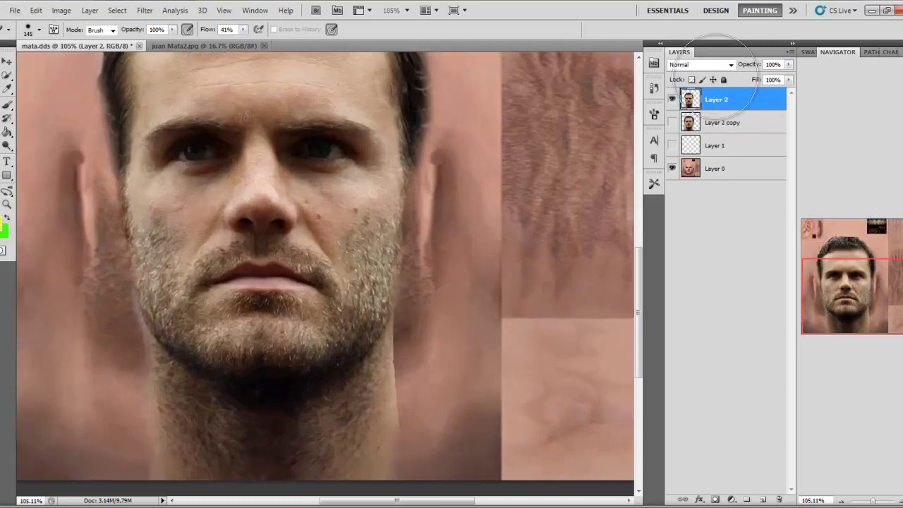
pyautogui.scroll(-2, 719, 74)
pyautogui.scroll(2, 727, 72)
pyautogui.moveTo(442, 360)
pyautogui.mouseDown()
pyautogui.moveTo(356, 387)
pyautogui.moveTo(99, 396)
pyautogui.mouseUp()
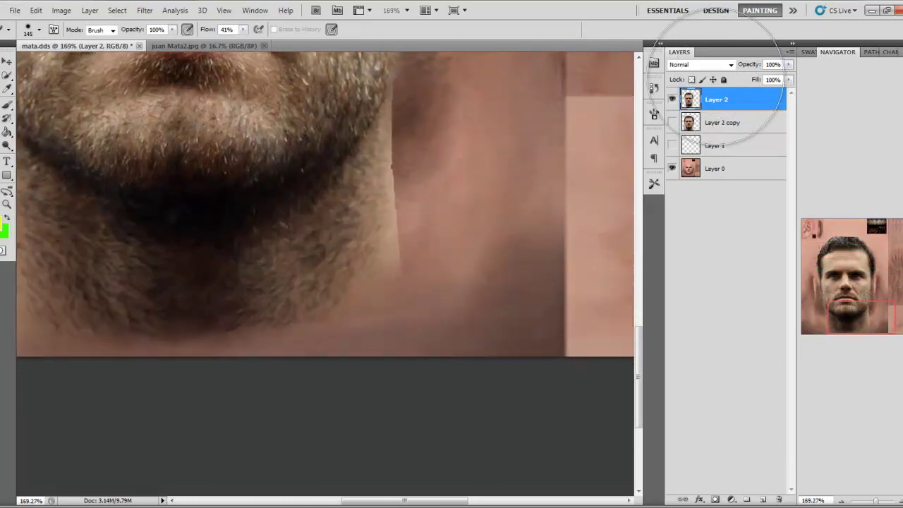
# Select the half of the face on the image's right side from the centreline outward and paste a copy as a new layer.
pyautogui.hscroll(-5, 716, 74)
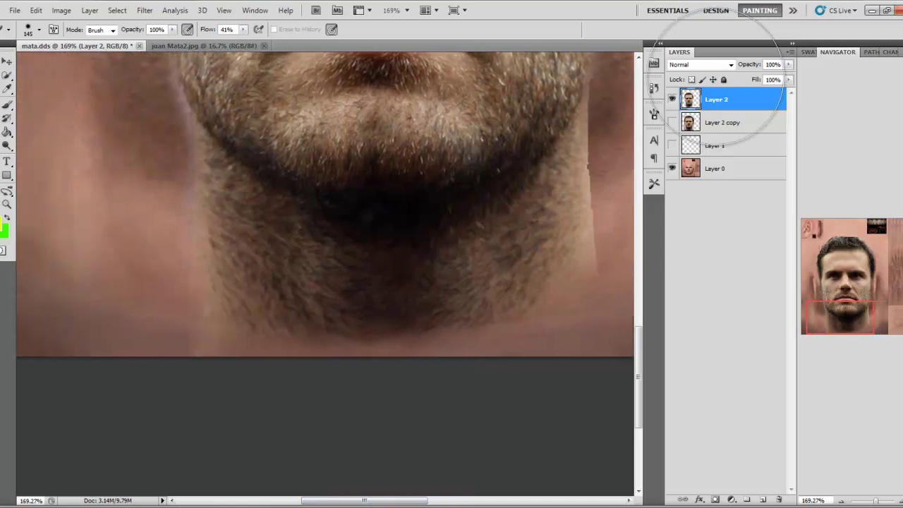
pyautogui.scroll(-2, 719, 75)
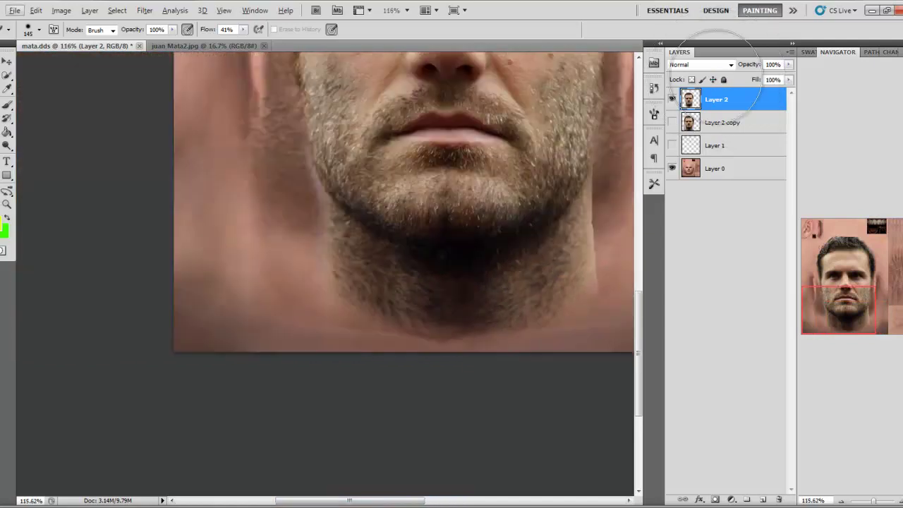
pyautogui.scroll(-4, 717, 77)
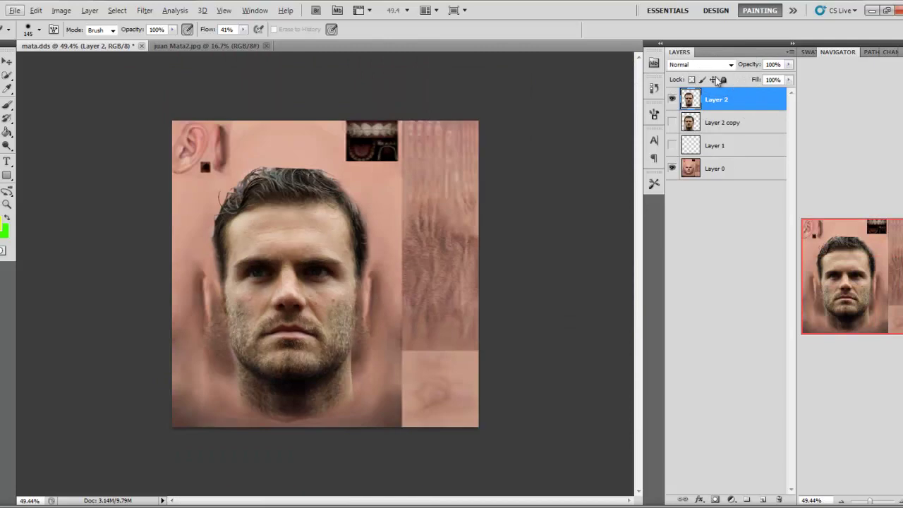
pyautogui.press('m')
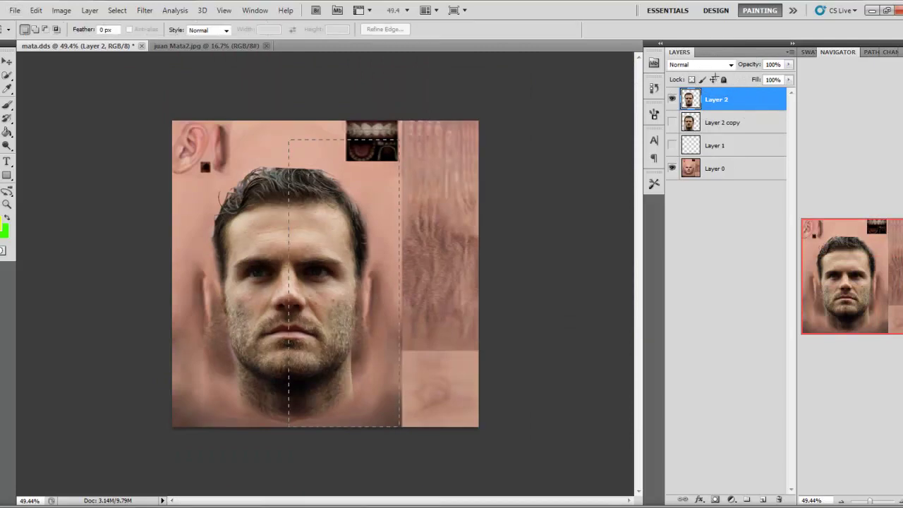
pyautogui.hotkey('ctrl', 'v')
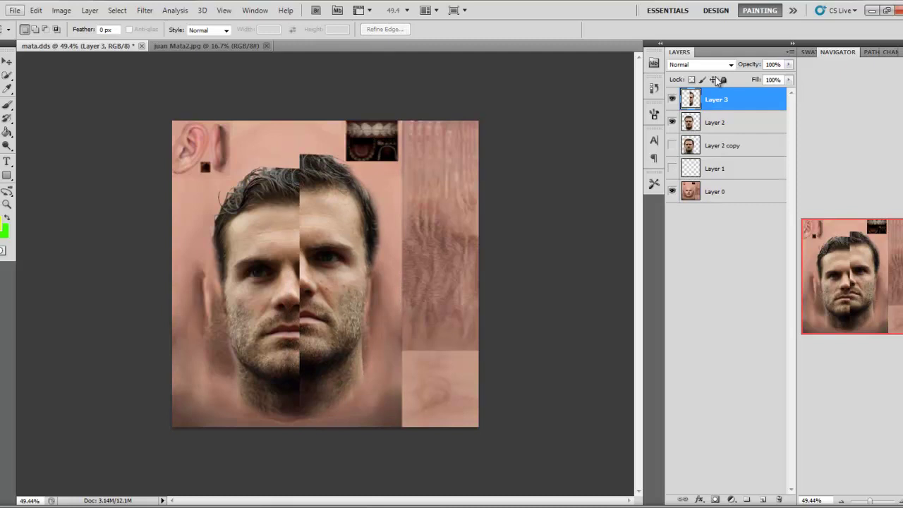
# Flip the pasted half of the face horizontally.
pyautogui.click(15, 11)
pyautogui.moveTo(36, 10)
pyautogui.moveTo(54, 241)
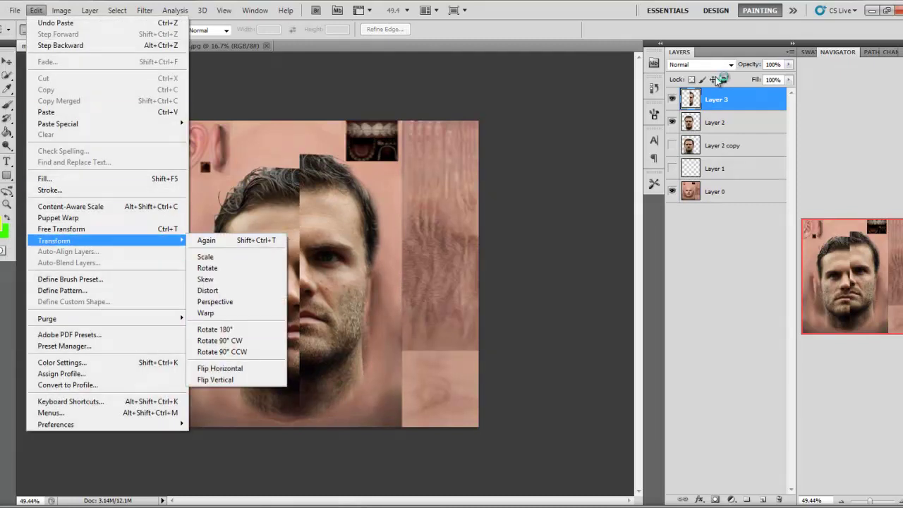
pyautogui.click(220, 368)
# Move the flipped half across onto the image's left side so it lines up with the original half at the centreline.
pyautogui.press('v')
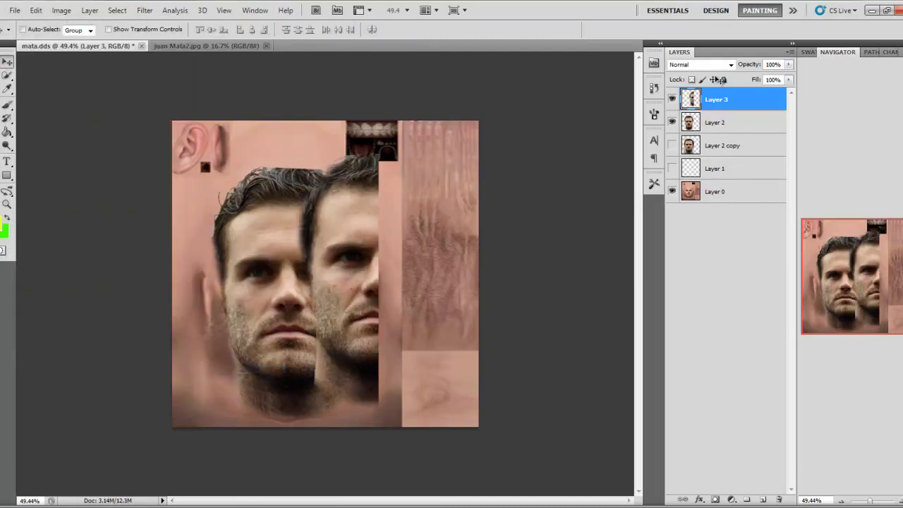
pyautogui.hotkey('shift', 'Left')
pyautogui.hotkey('shift', 'Left')
pyautogui.hotkey('shift', 'Left')
pyautogui.hotkey('shift', 'Left')
pyautogui.hotkey('shift', 'Left')
pyautogui.hotkey('shift', 'Left')
pyautogui.hotkey('shift', 'Left')
pyautogui.hotkey('shift', 'Left')
pyautogui.hotkey('shift', 'Left')
pyautogui.hotkey('shift', 'Left')
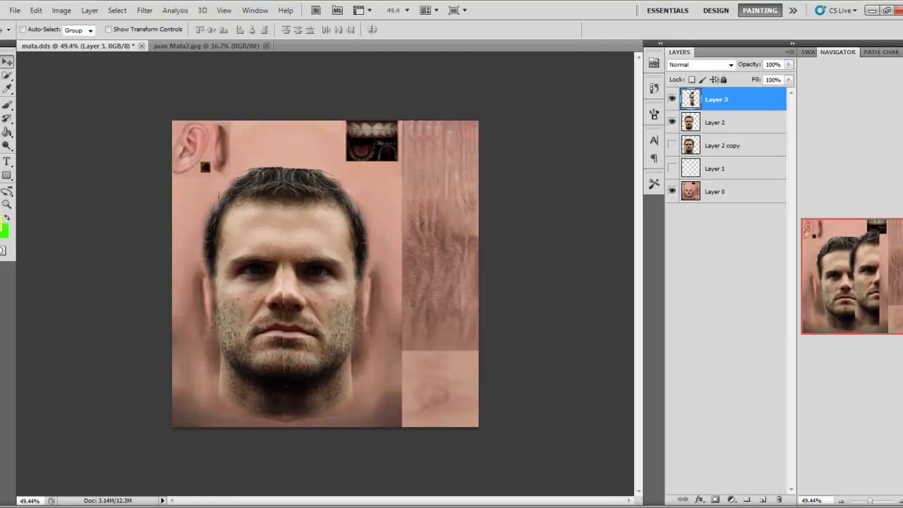
pyautogui.hotkey('shift', 'Right')
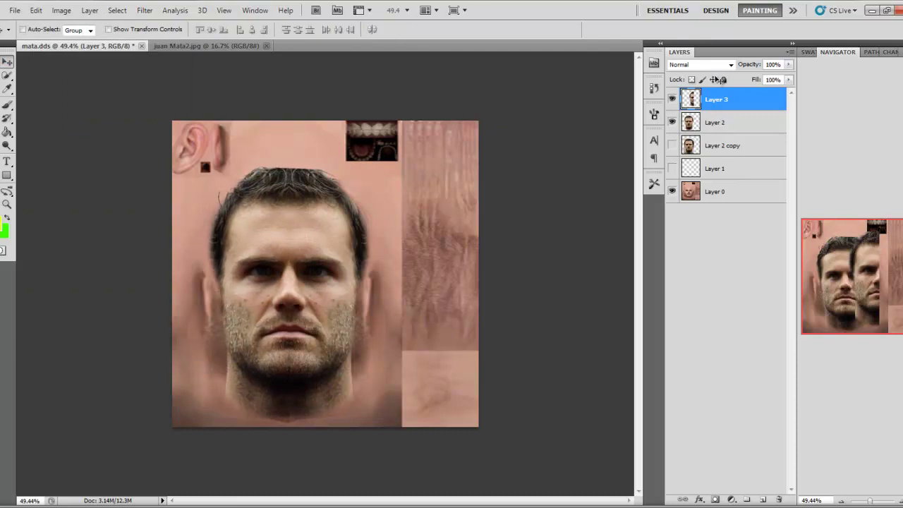
# Erase the inner part of the mirrored half so the original eye, nose and mouth blend into the mirrored outer face.
pyautogui.press('e')
pyautogui.scroll(6, 715, 76)
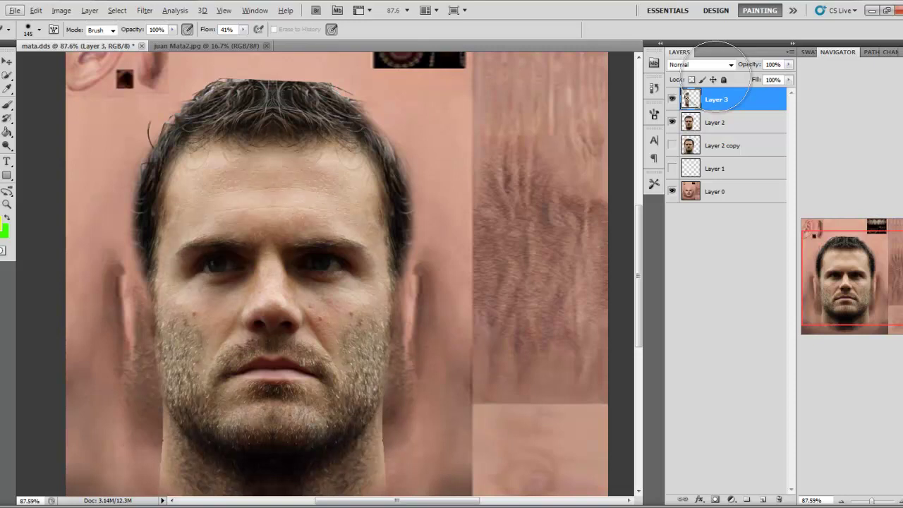
pyautogui.scroll(-8, 716, 76)
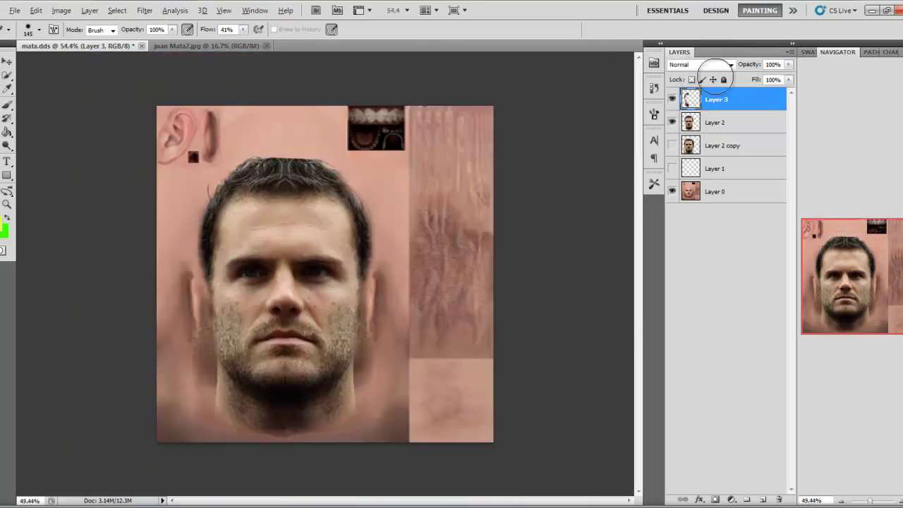
# Compare the face with and without the mirrored layer, try merging it into Layer 2, and undo the merge.
pyautogui.rightClick(720, 100)
pyautogui.click(655, 89)
pyautogui.click(673, 99)
pyautogui.click(672, 100)
pyautogui.click(672, 99)
pyautogui.rightClick(717, 81)
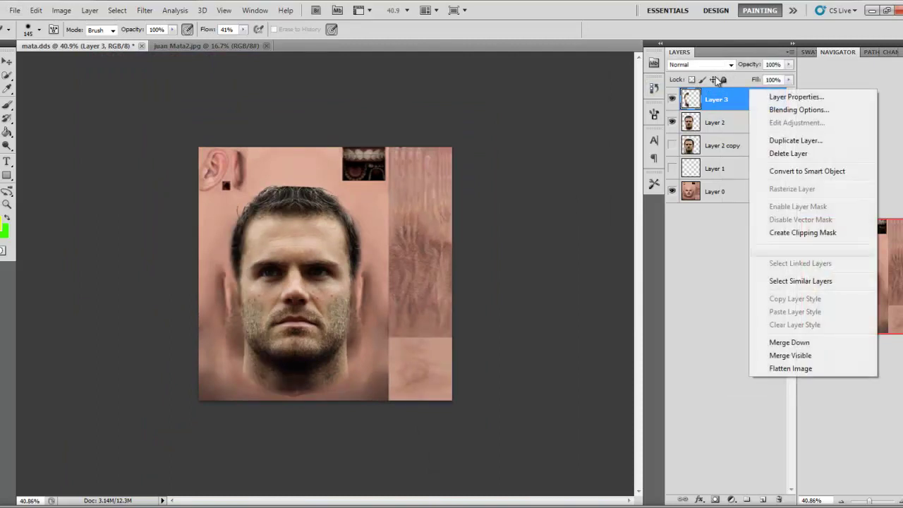
pyautogui.click(789, 342)
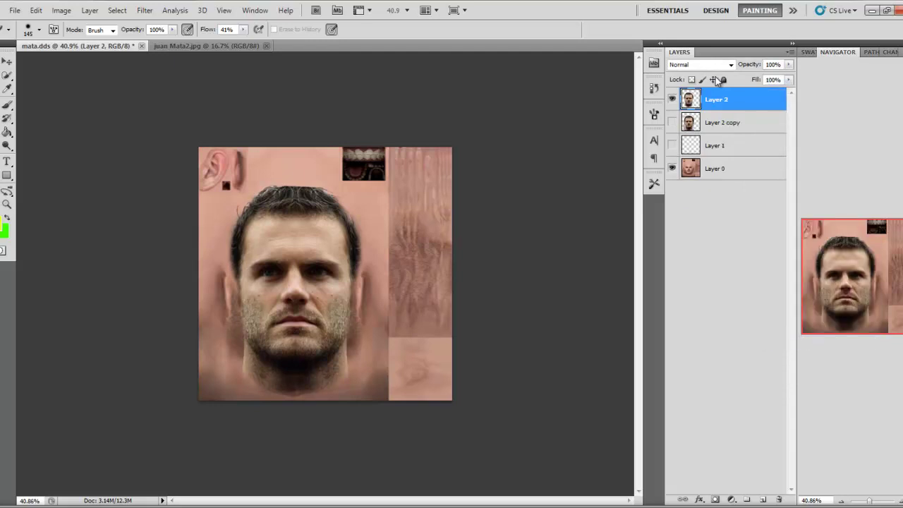
pyautogui.hotkey('ctrl', 'z')
# Merge the mirrored half down into Layer 2 and compare the result by toggling layer visibility.
pyautogui.rightClick(716, 81)
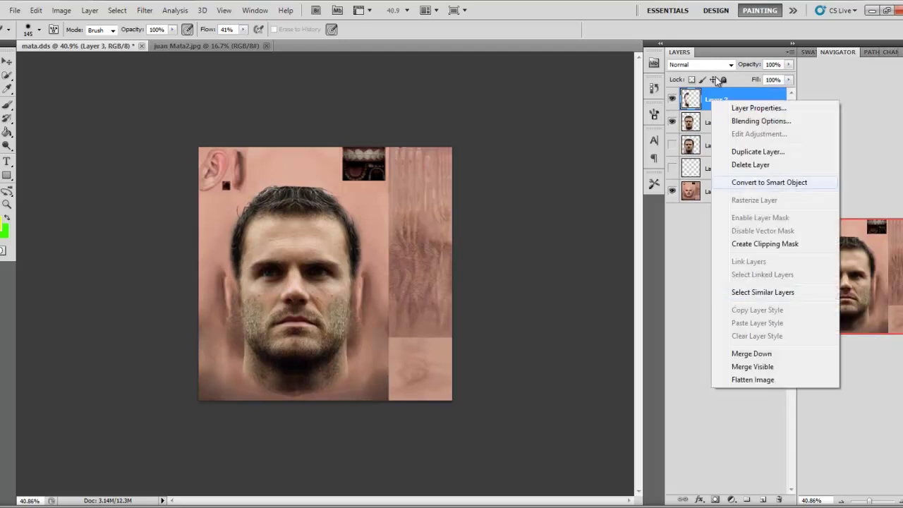
pyautogui.press('Down')
pyautogui.press('Return')
pyautogui.click(672, 122)
pyautogui.click(673, 122)
pyautogui.click(672, 122)
pyautogui.click(672, 122)
pyautogui.click(672, 122)
pyautogui.click(672, 122)
pyautogui.click(672, 122)
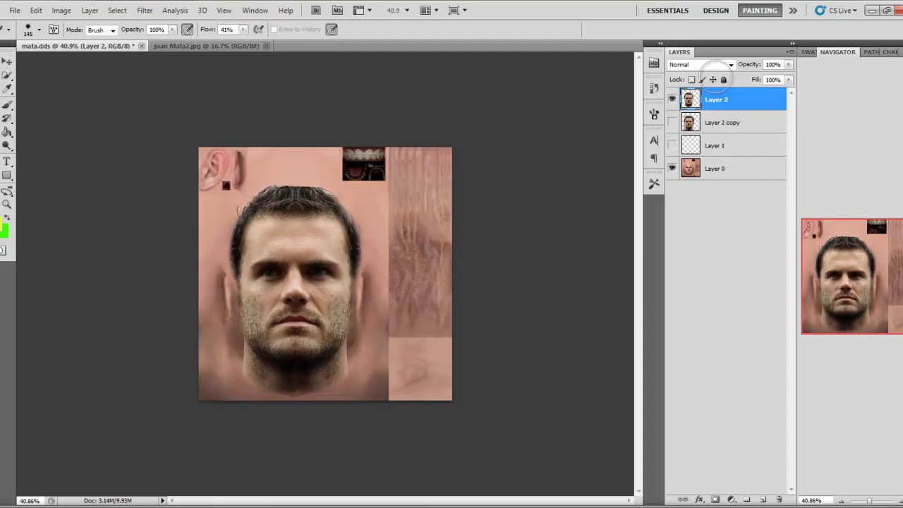
# Duplicate the merged face layer and place the copy directly beneath it.
pyautogui.scroll(6, 325, 274)
pyautogui.scroll(-3, 325, 274)
pyautogui.scroll(5, 325, 274)
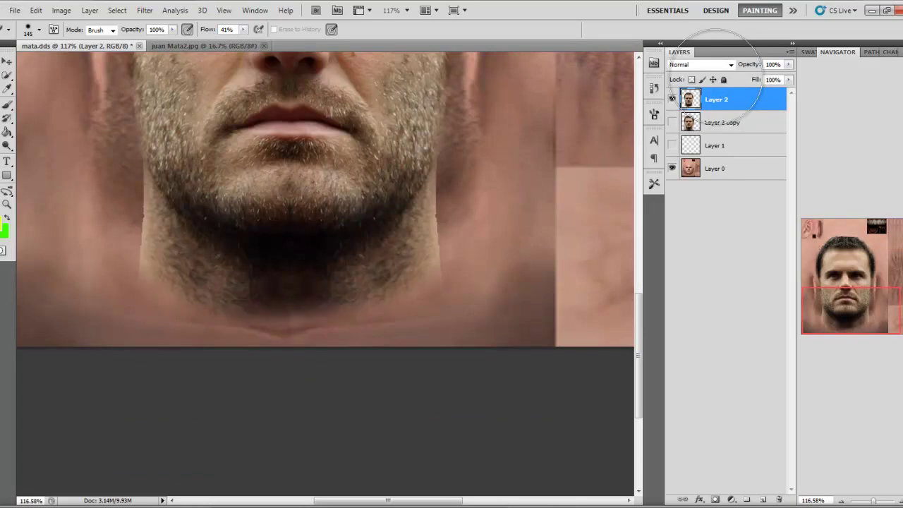
pyautogui.scroll(-5, 716, 76)
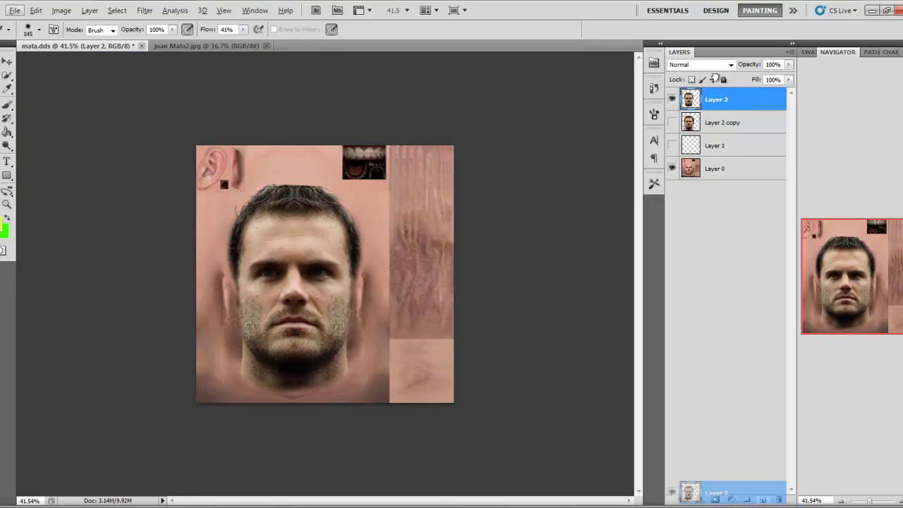
pyautogui.hotkey('ctrl', 'j')
pyautogui.hotkey('ctrl', '[')
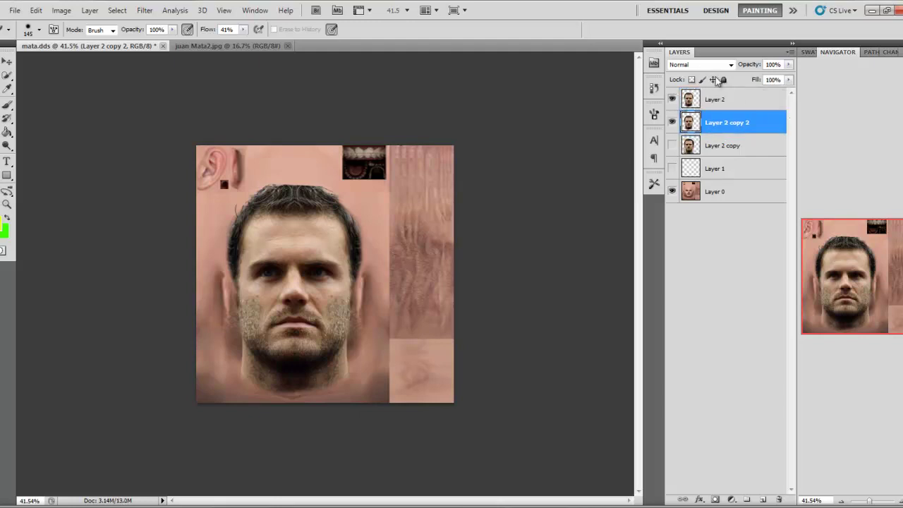
# Widen the lower face copy on both sides with Free Transform to about 113.5% width and apply it.
pyautogui.press('m')
pyautogui.rightClick(330, 266)
pyautogui.click(372, 369)
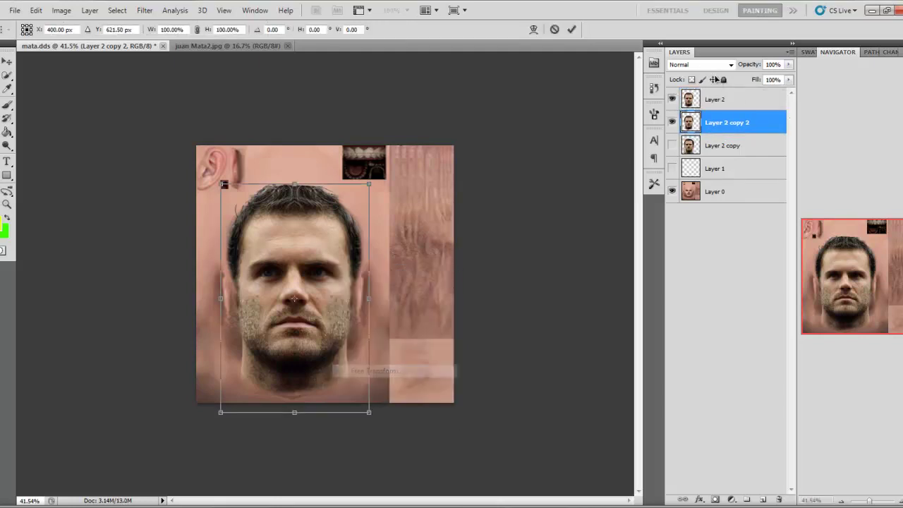
pyautogui.moveTo(221, 298); pyautogui.dragTo(215, 298)
pyautogui.moveTo(368, 298); pyautogui.dragTo(378, 298)
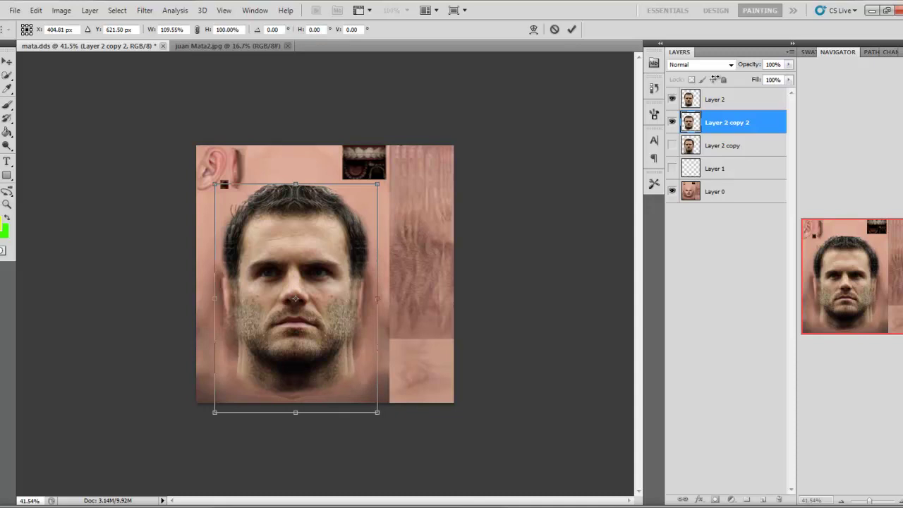
pyautogui.moveTo(214, 299); pyautogui.dragTo(209, 299)
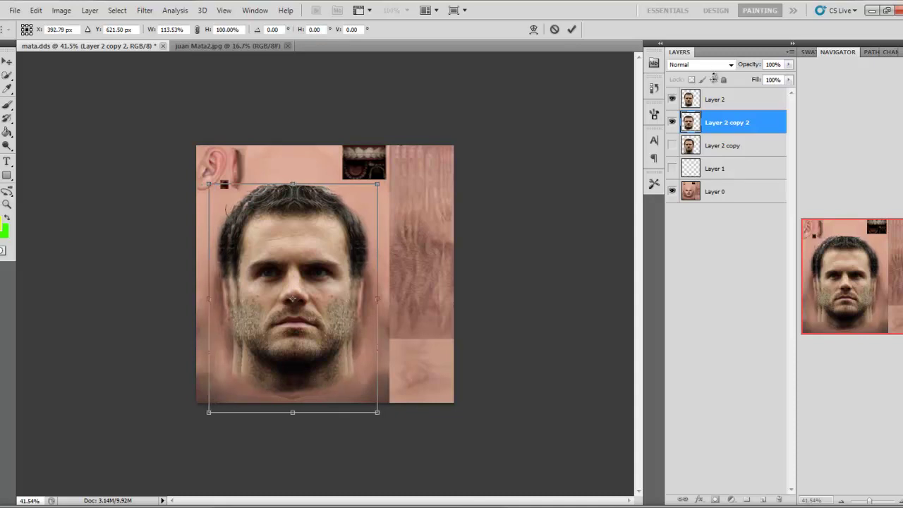
pyautogui.press('s')
pyautogui.press('Return')
# Erase the neck edges and the right-side hairline of Layer 2 to blend them into the widened copy beneath.
pyautogui.press('e')
pyautogui.click(715, 97)
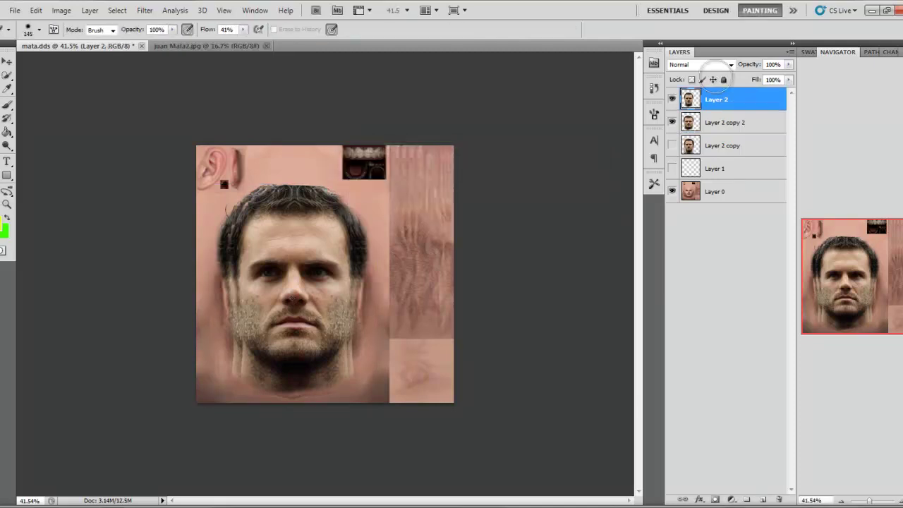
pyautogui.scroll(6, 715, 77)
pyautogui.moveTo(185, 389); pyautogui.dragTo(205, 426)
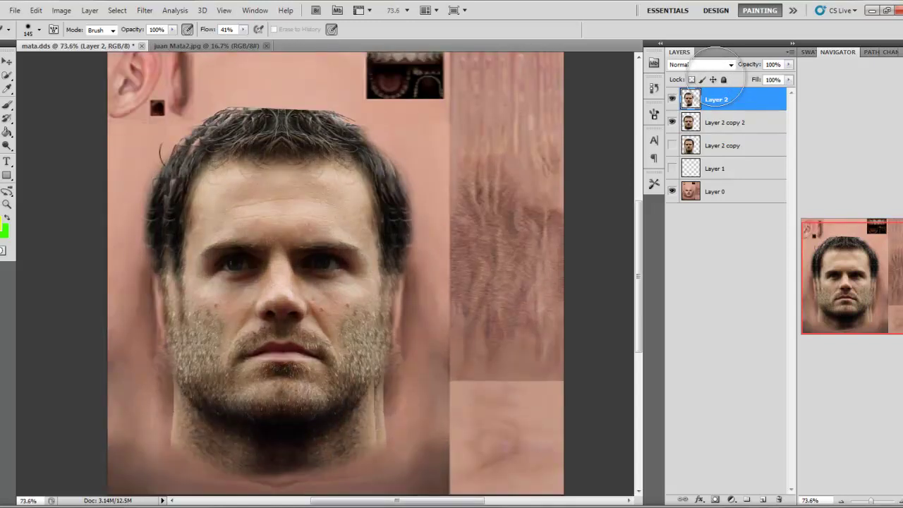
pyautogui.moveTo(368, 386); pyautogui.dragTo(366, 438)
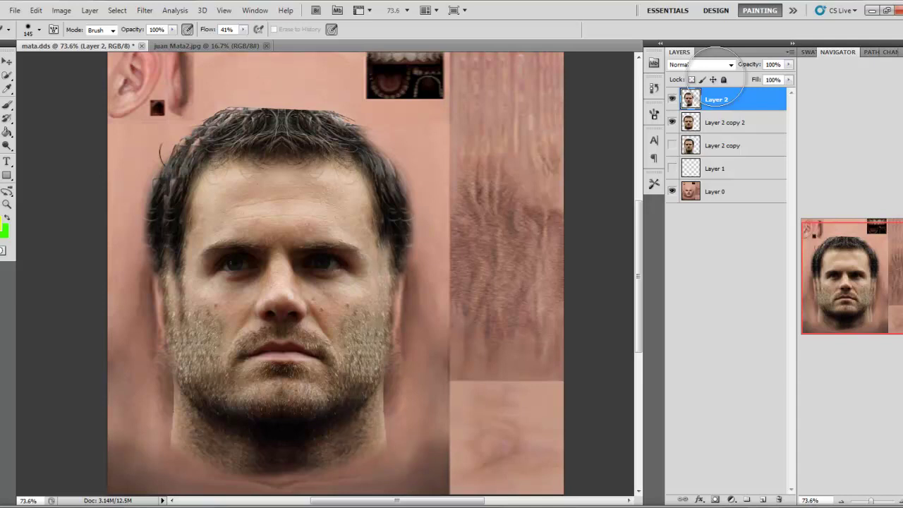
pyautogui.moveTo(376, 190); pyautogui.dragTo(375, 205)
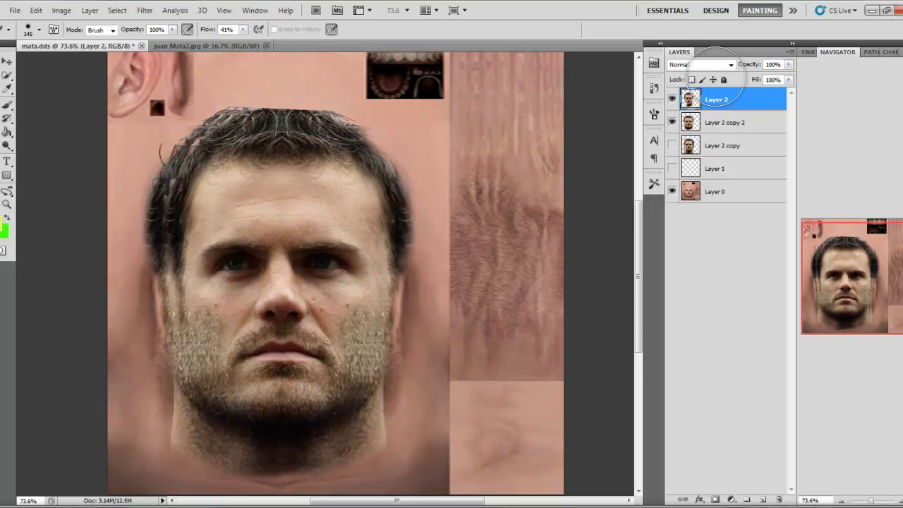
# Erase Layer 2's cheek and temple edge on the image's left side and merge the layer down into the widened copy.
pyautogui.scroll(6, 211, 310)
pyautogui.moveTo(238, 363)
pyautogui.mouseDown()
pyautogui.moveTo(216, 215)
pyautogui.moveTo(221, 138)
pyautogui.moveTo(237, 90)
pyautogui.moveTo(241, 156)
pyautogui.moveTo(258, 122)
pyautogui.mouseUp()
pyautogui.scroll(4, 257, 169)
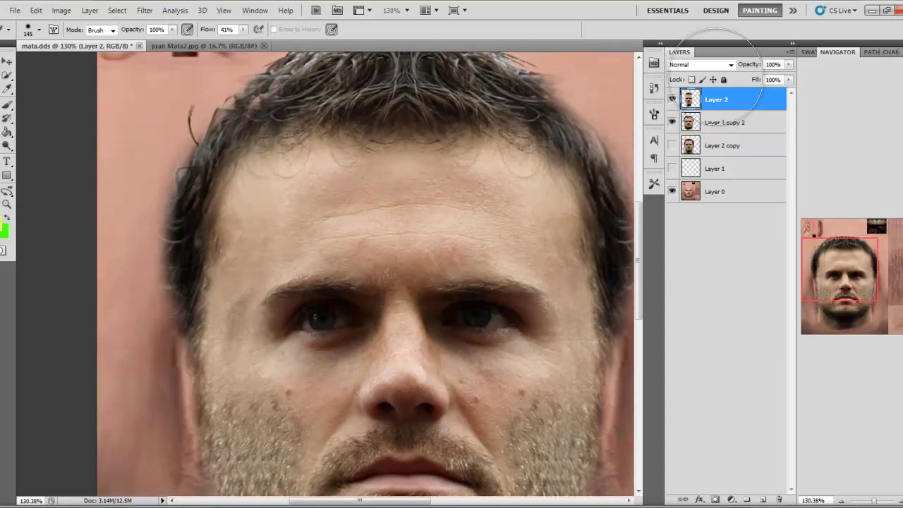
pyautogui.scroll(-4, 359, 160)
pyautogui.rightClick(720, 103)
pyautogui.press('Return')
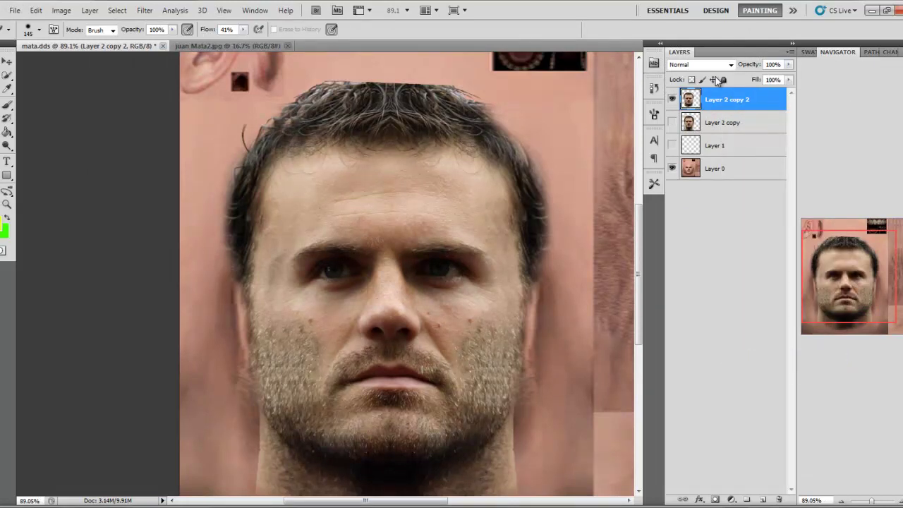
# Retouch the skin beside the eye on the image's left side with the Clone Stamp.
pyautogui.press('s')
pyautogui.hotkey('ctrl', '+')
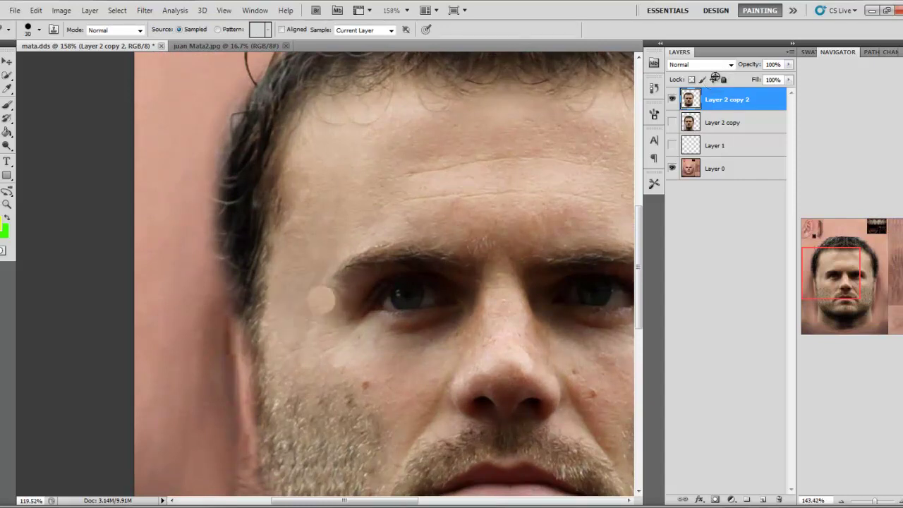
pyautogui.hotkey('ctrl', '0')
pyautogui.scroll(-3, 403, 250)
pyautogui.scroll(4, 324, 273)
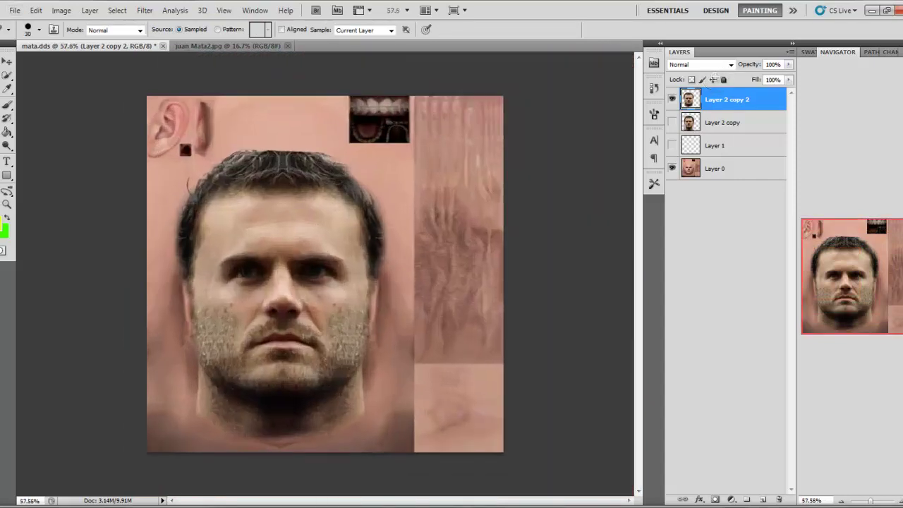
# Apply a Selective Color adjustment to the merged face layer, setting cyan in the Reds to -33%.
pyautogui.click(61, 11)
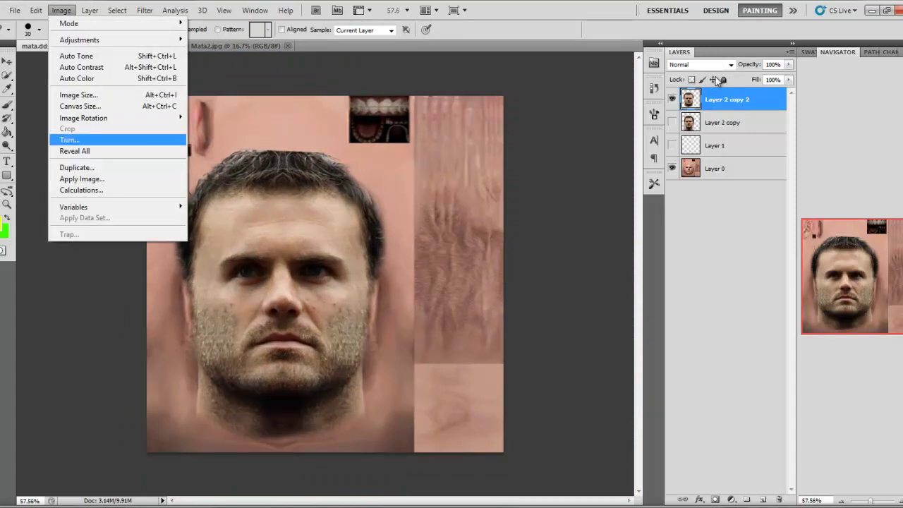
pyautogui.press('Right')
pyautogui.press('Left')
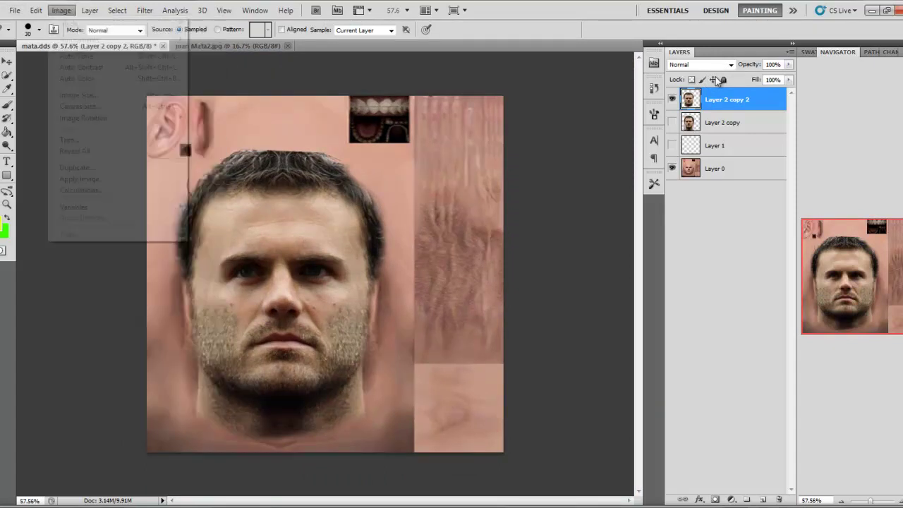
pyautogui.moveTo(61, 10)
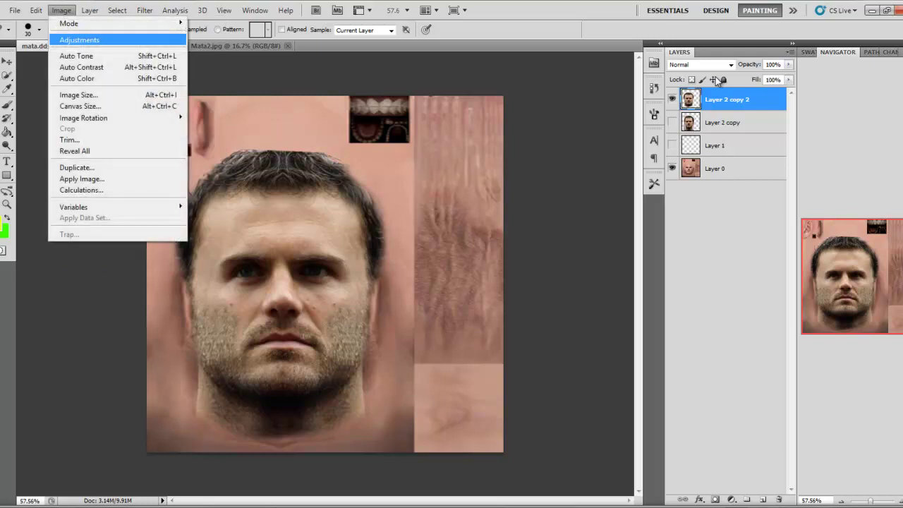
pyautogui.moveTo(80, 40)
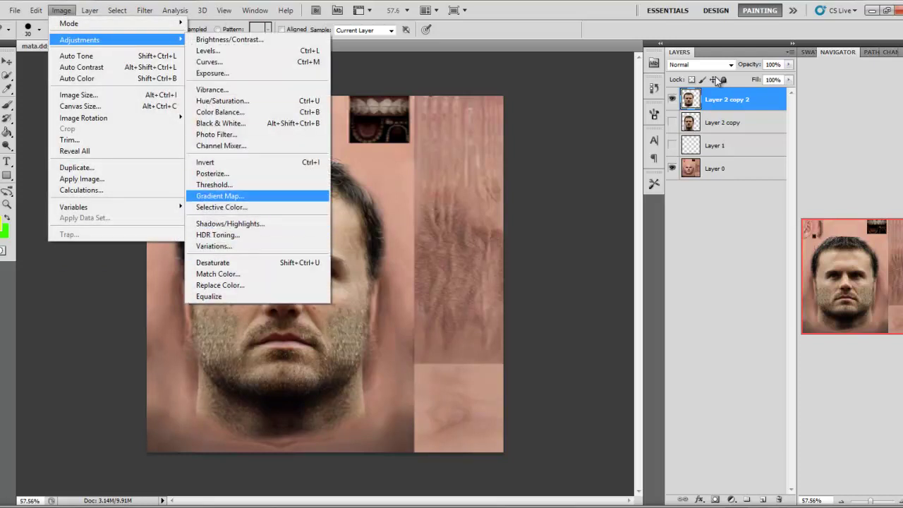
pyautogui.click(222, 207)
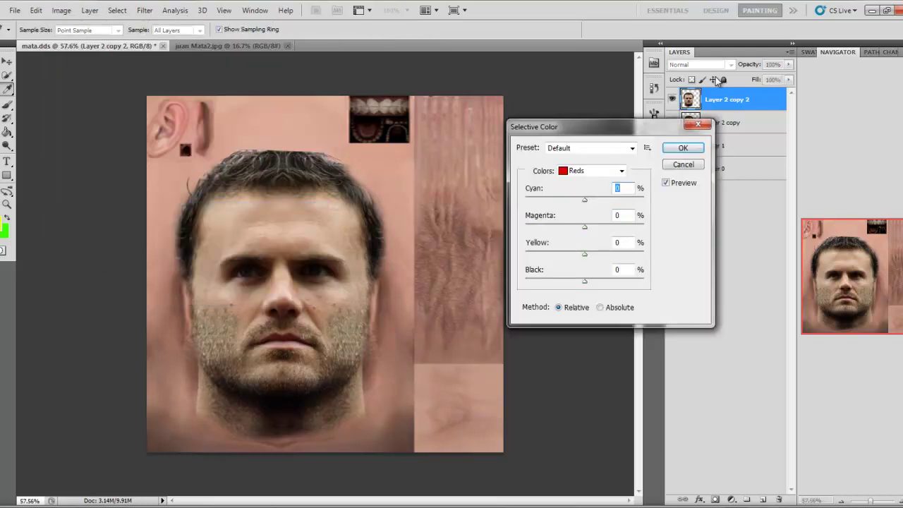
pyautogui.press('Down')
pyautogui.press('Down')
pyautogui.press('Down')
pyautogui.press('Down')
pyautogui.press('Down')
pyautogui.press('Down')
pyautogui.press('Down')
pyautogui.press('Down')
pyautogui.press('Down')
pyautogui.press('Down')
pyautogui.press('Down')
pyautogui.press('Down')
pyautogui.press('Down')
pyautogui.press('Down')
# Set magenta in the Reds to -1% in the Selective Color adjustment.
pyautogui.press('Tab')
pyautogui.press('Down')
pyautogui.press('Down')
pyautogui.press('Down')
pyautogui.press('Down')
pyautogui.press('Down')
pyautogui.press('Down')
pyautogui.press('Down')
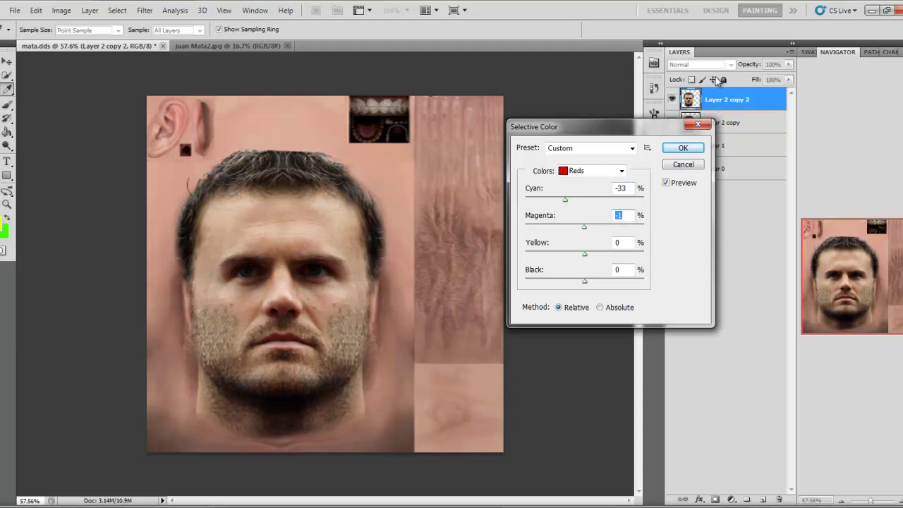
# Set yellow to -11% and black to +31% in the Reds, and apply the Selective Color adjustment.
pyautogui.press('Tab')
pyautogui.press('Down')
pyautogui.press('Down')
pyautogui.press('Down')
pyautogui.press('Down')
pyautogui.press('Down')
pyautogui.press('Down')
pyautogui.press('Down')
pyautogui.press('Down')
pyautogui.press('Down')
pyautogui.press('Down')
pyautogui.press('Down')
pyautogui.moveTo(584, 282); pyautogui.dragTo(615, 282)
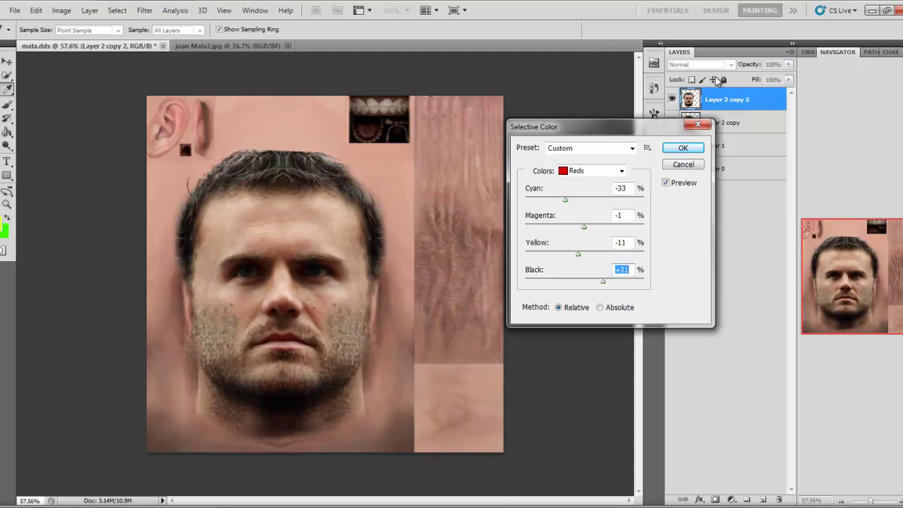
pyautogui.press('Return')
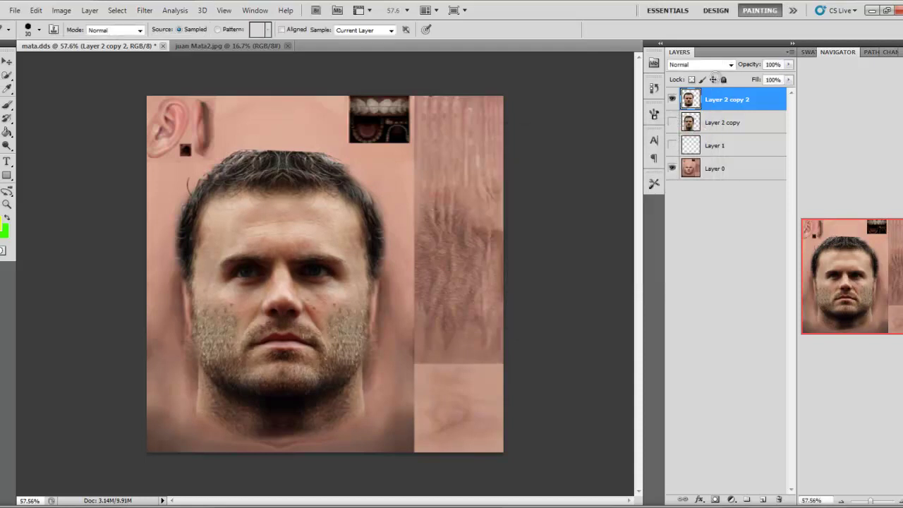
pyautogui.press('e')
pyautogui.scroll(3, 274, 289)
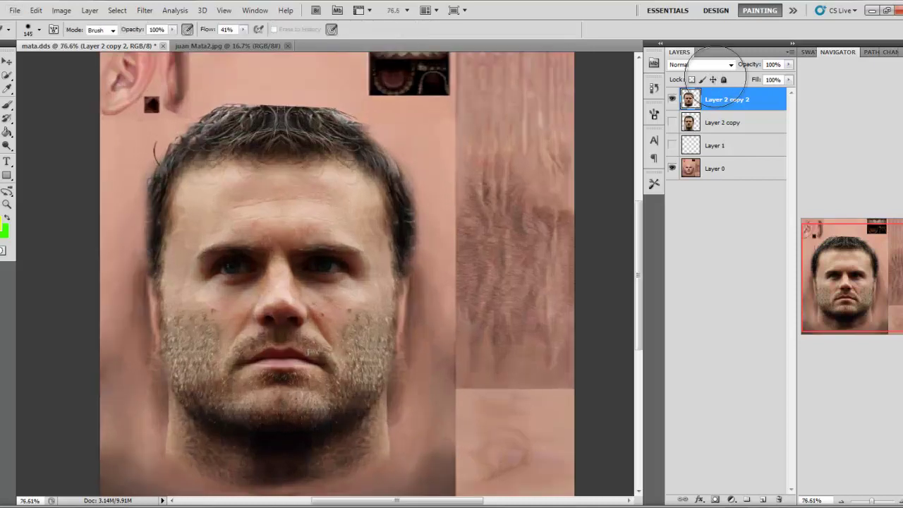
pyautogui.hotkey('ctrl', '-')
pyautogui.moveTo(404, 237)
pyautogui.mouseDown()
pyautogui.moveTo(402, 255)
pyautogui.moveTo(400, 217)
pyautogui.mouseUp()
pyautogui.hotkey('ctrl', '-')
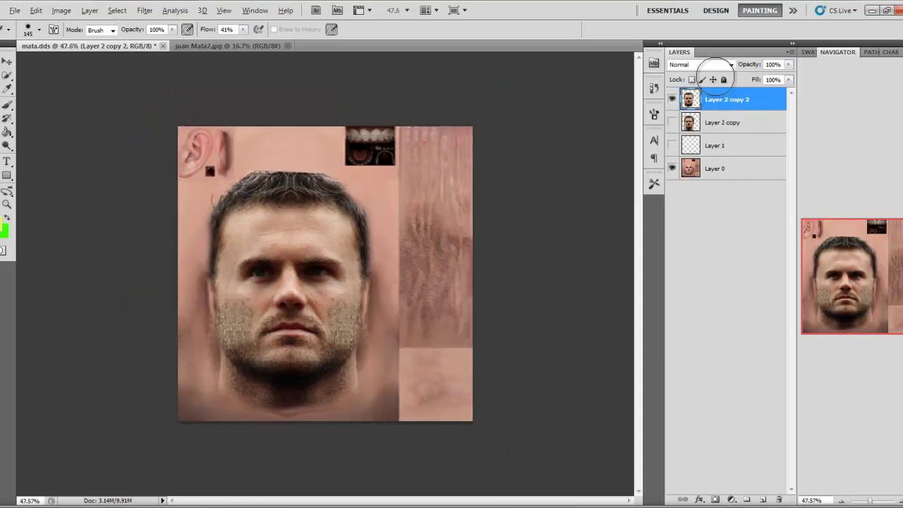
# Start another Selective Color adjustment on the merged face layer and set cyan in the Yellows to -19%.
pyautogui.hotkey('alt', 'i')
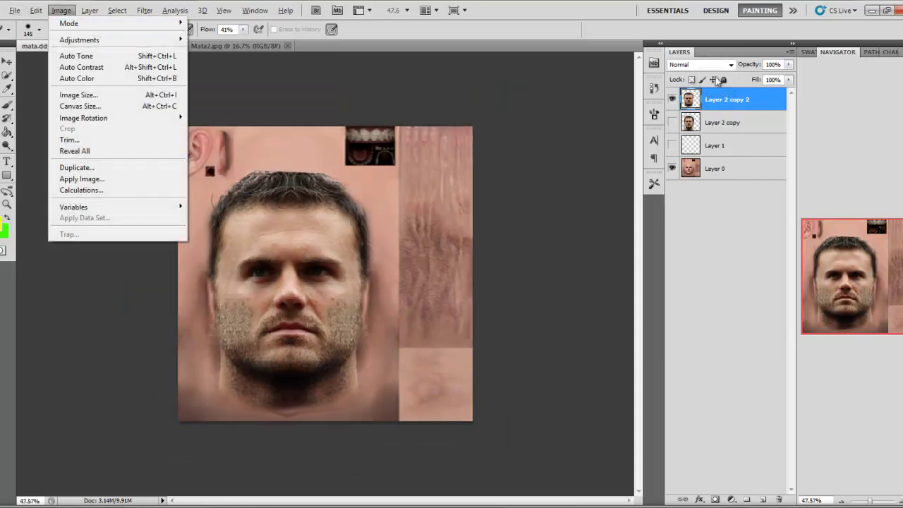
pyautogui.moveTo(80, 40)
pyautogui.press('Return')
pyautogui.hotkey('alt', 'Down')
pyautogui.press('Down')
pyautogui.press('Return')
pyautogui.press('Tab')
pyautogui.press('Down')
pyautogui.press('Down')
pyautogui.press('Down')
pyautogui.press('Down')
pyautogui.press('Down')
pyautogui.press('Down')
pyautogui.press('Down')
pyautogui.press('Down')
pyautogui.press('Down')
pyautogui.press('Down')
pyautogui.press('Down')
pyautogui.press('Down')
pyautogui.press('Down')
pyautogui.press('Down')
pyautogui.press('Down')
pyautogui.press('Down')
pyautogui.press('Down')
pyautogui.press('Down')
pyautogui.press('Down')
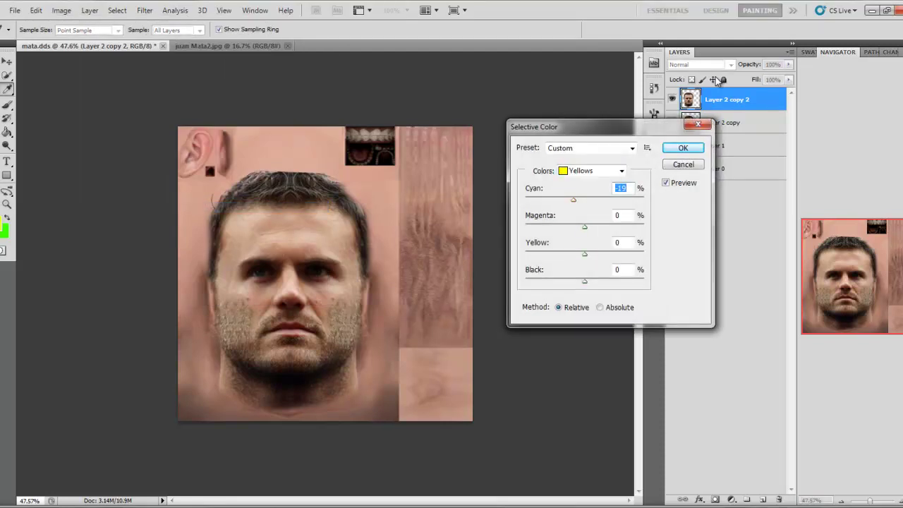
# Set magenta in the Yellows to +18%.
pyautogui.press('Tab')
pyautogui.press('Up')
pyautogui.press('Up')
pyautogui.press('Up')
pyautogui.press('Up')
pyautogui.press('Up')
pyautogui.press('Up')
pyautogui.press('Up')
pyautogui.press('Up')
pyautogui.press('Up')
pyautogui.press('Up')
pyautogui.press('Up')
pyautogui.press('Up')
pyautogui.press('Up')
pyautogui.press('Up')
pyautogui.press('Up')
pyautogui.press('Up')
pyautogui.hotkey('shift', 'Down')
pyautogui.hotkey('shift', 'Down')
pyautogui.hotkey('shift', 'Down')
pyautogui.hotkey('shift', 'Down')
pyautogui.hotkey('shift', 'Up')
pyautogui.hotkey('shift', 'Up')
pyautogui.hotkey('shift', 'Up')
pyautogui.hotkey('shift', 'Up')
pyautogui.press('Up')
pyautogui.press('Up')
# Raise yellow and slightly raise black in the Yellows, and apply the Selective Color adjustment to the face layer.
pyautogui.press('Tab')
pyautogui.press('Up')
pyautogui.press('Up')
pyautogui.press('Up')
pyautogui.press('Up')
pyautogui.press('Up')
pyautogui.press('Up')
pyautogui.press('Up')
pyautogui.press('Up')
pyautogui.press('Up')
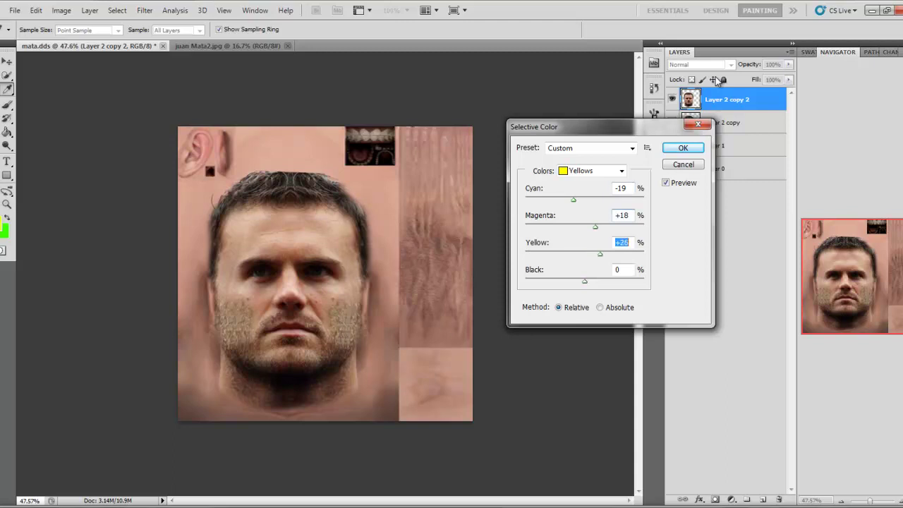
pyautogui.press('Down')
pyautogui.press('Down')
pyautogui.press('Down')
pyautogui.press('Down')
pyautogui.press('Down')
pyautogui.press('Tab')
pyautogui.press('Up')
pyautogui.press('Up')
pyautogui.press('Up')
pyautogui.press('Up')
pyautogui.press('Up')
pyautogui.press('Up')
pyautogui.moveTo(583, 281)
pyautogui.mouseDown()
pyautogui.moveTo(605, 281)
pyautogui.moveTo(576, 281)
pyautogui.moveTo(586, 281)
pyautogui.mouseUp()
pyautogui.click(683, 148)
# Apply a Color Balance adjustment to the face layer's midtones with color levels of +1, +1 and +6.
pyautogui.scroll(8, 291, 276)
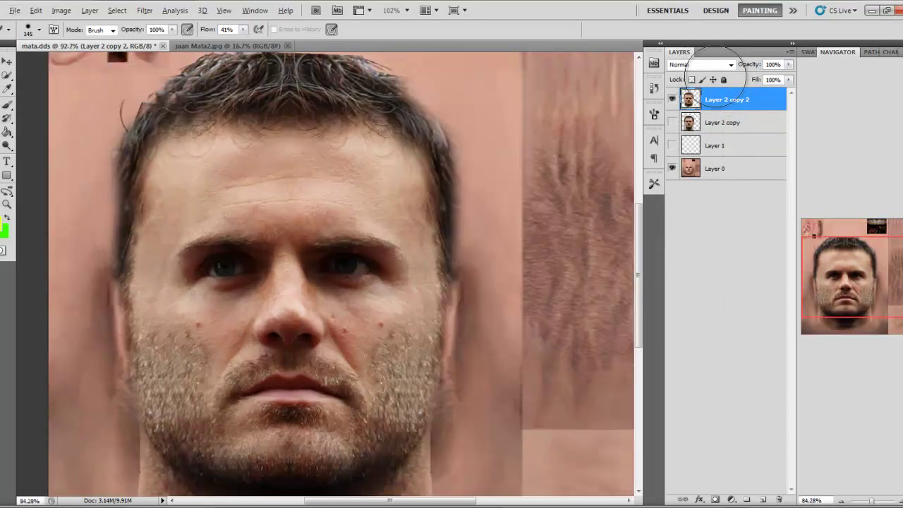
pyautogui.hotkey('ctrl', '0')
pyautogui.scroll(-4, 325, 275)
pyautogui.scroll(-2, 325, 275)
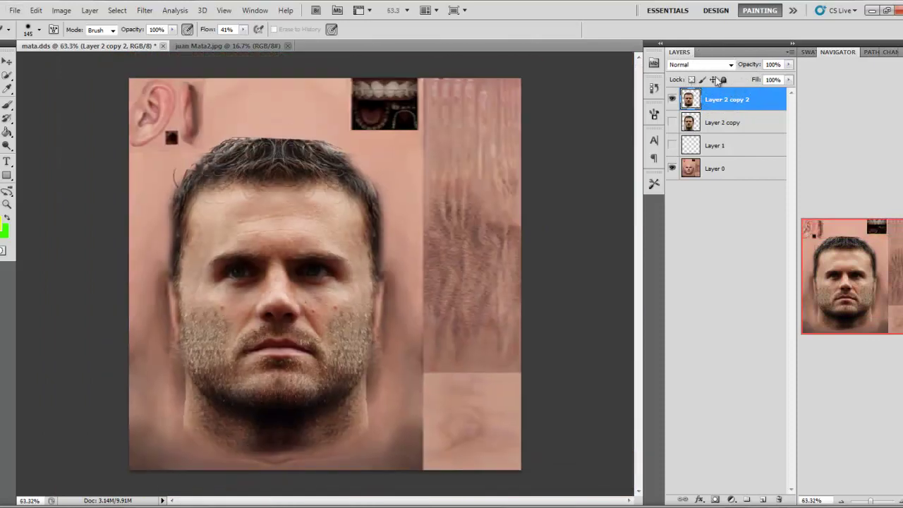
pyautogui.click(62, 11)
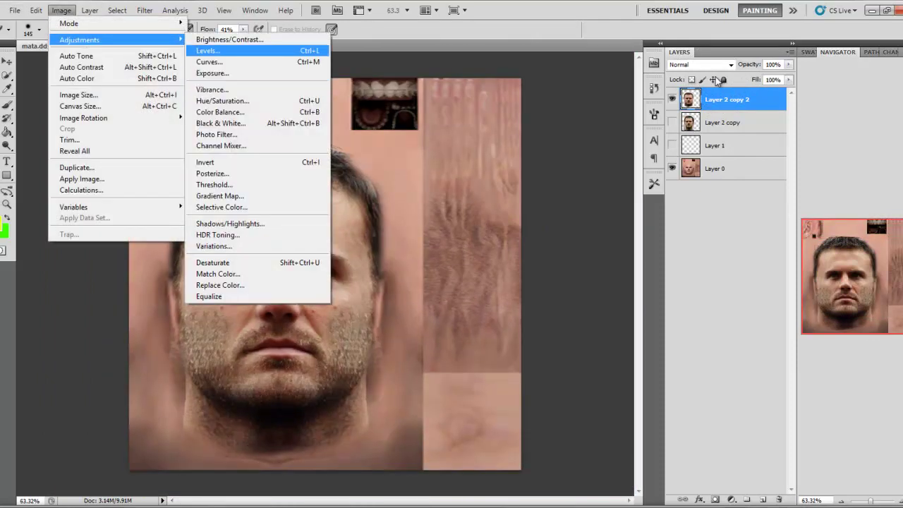
pyautogui.press('Return')
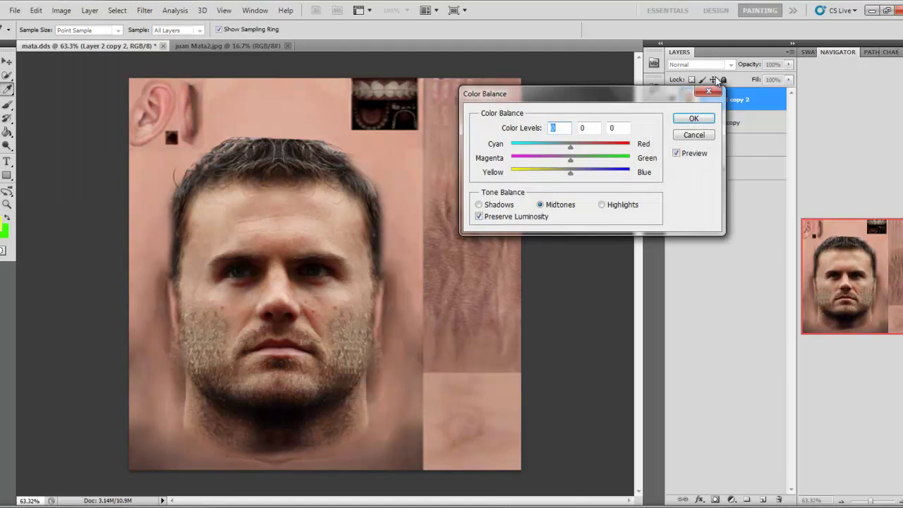
pyautogui.write('+12')
pyautogui.press('Down')
pyautogui.press('Down')
pyautogui.press('Down')
pyautogui.press('Down')
pyautogui.press('Down')
pyautogui.press('Down')
pyautogui.press('Down')
pyautogui.press('Down')
pyautogui.press('Down')
pyautogui.press('Down')
pyautogui.press('Down')
pyautogui.press('Down')
pyautogui.press('Down')
pyautogui.press('Down')
pyautogui.hotkey('ctrl', 'a')
pyautogui.moveTo(570, 161); pyautogui.dragTo(573, 160)
pyautogui.moveTo(571, 173); pyautogui.dragTo(560, 173)
pyautogui.hotkey('ctrl', 'z')
pyautogui.press('Tab')
pyautogui.write('+6')
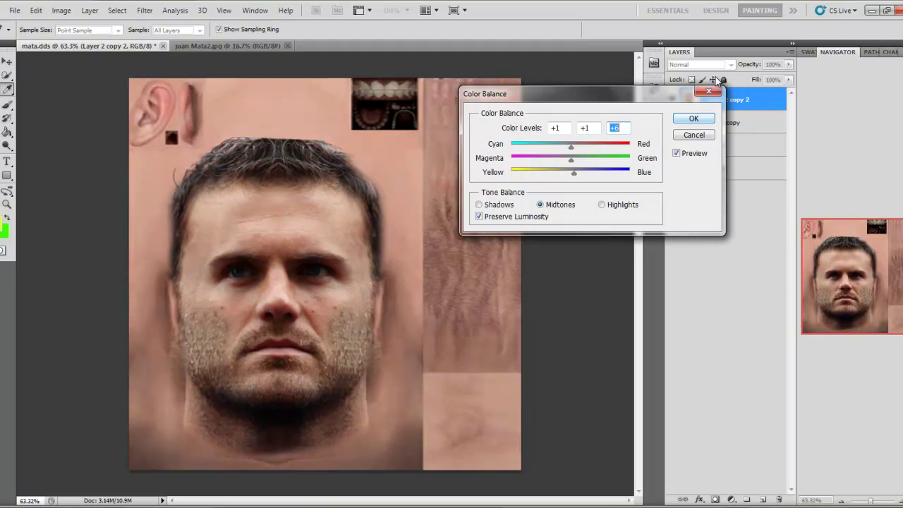
pyautogui.press('Return')
# Open the Juan Mata Profile.jpg photo as a second reference image.
pyautogui.hotkey('alt', 'f')
pyautogui.press('Down')
pyautogui.press('Return')
pyautogui.doubleClick(376, 126)
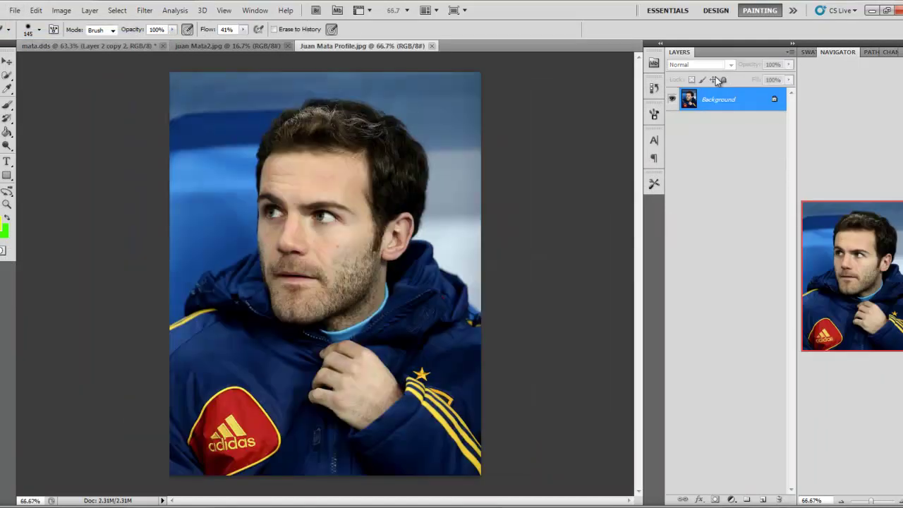
# Copy a rectangular area around the profile photo's visible eye, cheek and ear, and paste it into mata.dds as a new layer.
pyautogui.press('v')
pyautogui.press('m')
pyautogui.moveTo(355, 261); pyautogui.dragTo(308, 338)
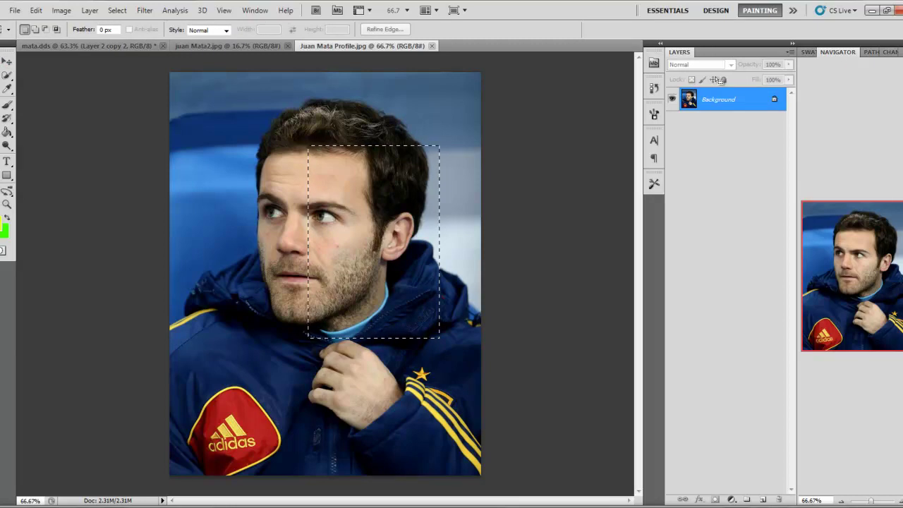
pyautogui.hotkey('ctrl', 'c')
pyautogui.hotkey('ctrl', 'Tab')
pyautogui.hotkey('ctrl', 'v')
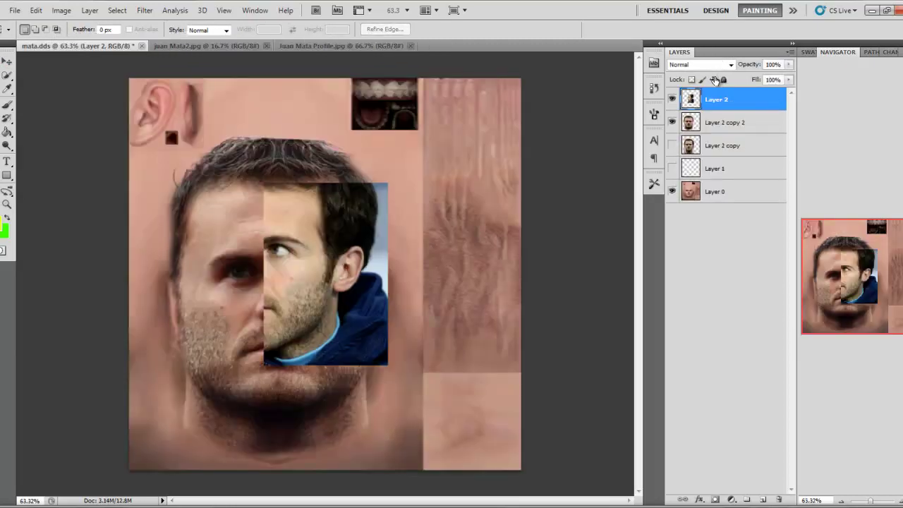
# Lower the pasted profile layer's opacity to 81% so the face beneath shows through.
pyautogui.click(788, 65)
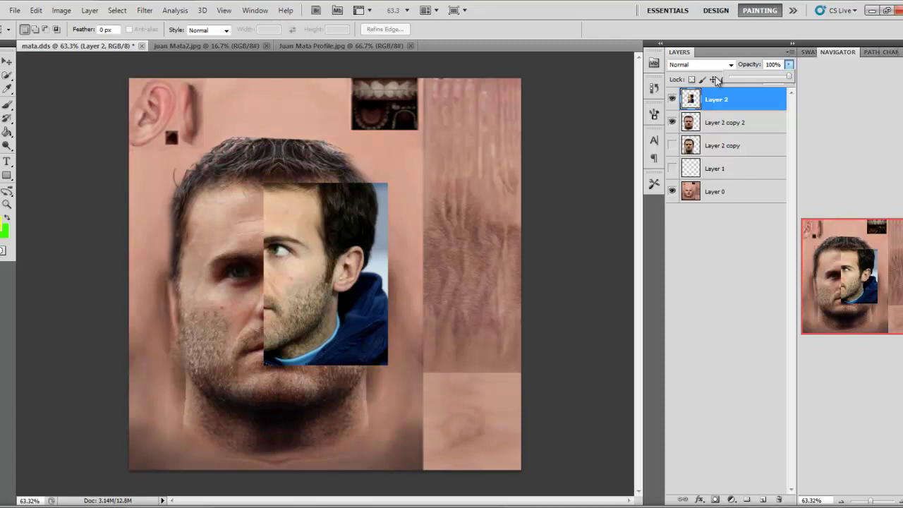
pyautogui.write('51')
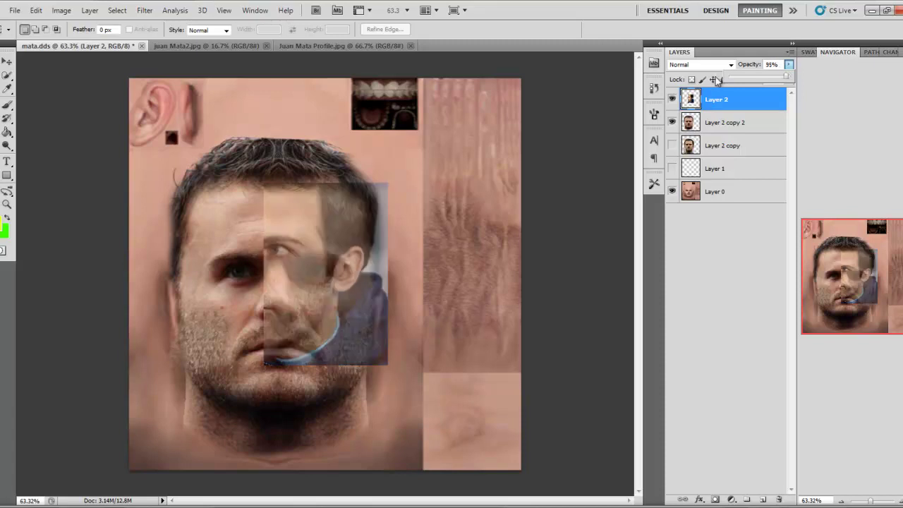
pyautogui.write('81')
# Free-transform the profile layer to about 133% width and 145% height, fitting it over the mirrored half of the face.
pyautogui.rightClick(332, 316)
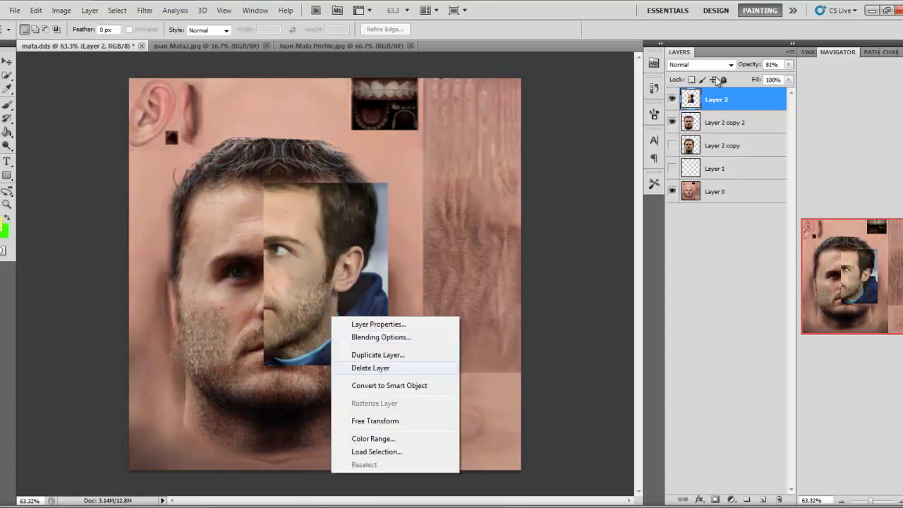
pyautogui.click(356, 422)
pyautogui.moveTo(387, 365); pyautogui.dragTo(465, 433)
pyautogui.moveTo(364, 183); pyautogui.dragTo(364, 161)
pyautogui.moveTo(263, 298); pyautogui.dragTo(300, 298)
pyautogui.moveTo(382, 434); pyautogui.dragTo(382, 423)
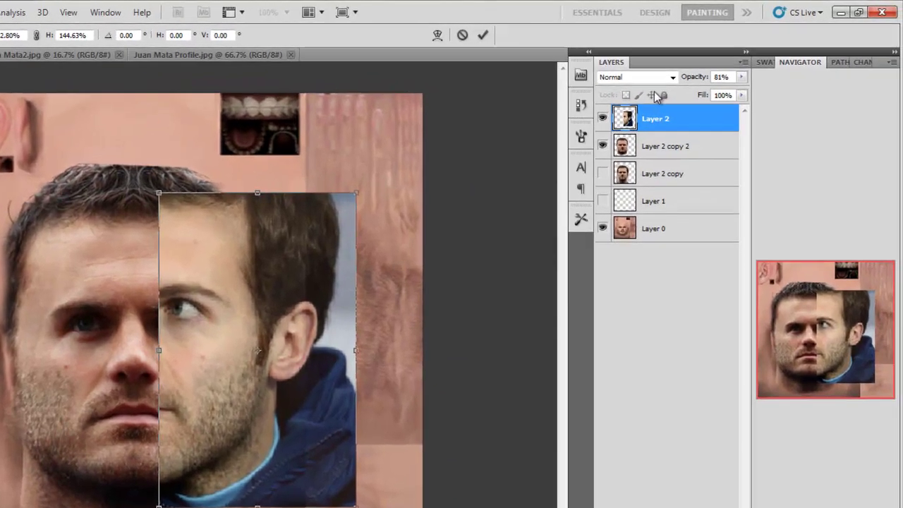
# Lower the profile layer's opacity to 64%, refine the transform to about 135% width, 140% height and 0.77° rotation, and apply it.
pyautogui.click(788, 65)
pyautogui.moveTo(729, 91); pyautogui.dragTo(718, 90)
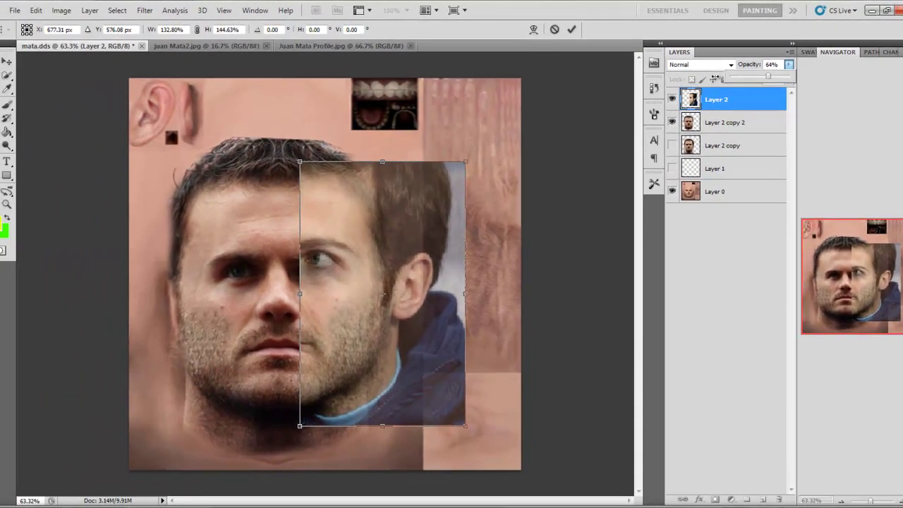
pyautogui.moveTo(465, 294); pyautogui.dragTo(471, 293)
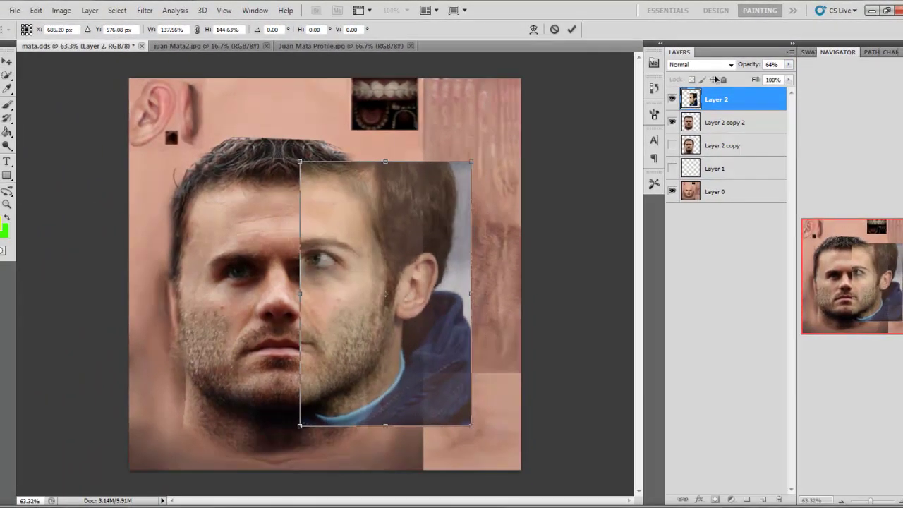
pyautogui.moveTo(385, 162)
pyautogui.mouseDown()
pyautogui.moveTo(385, 149)
pyautogui.moveTo(385, 169)
pyautogui.mouseUp()
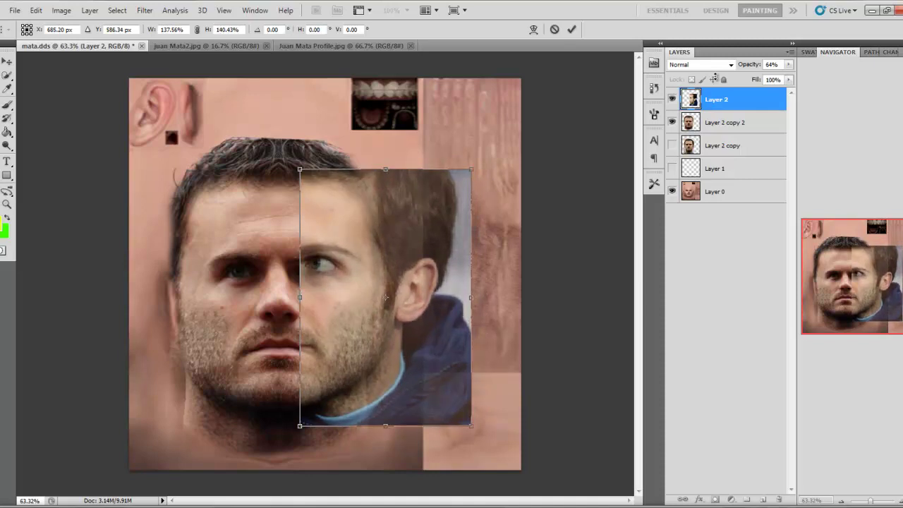
pyautogui.moveTo(487, 439); pyautogui.dragTo(485, 440)
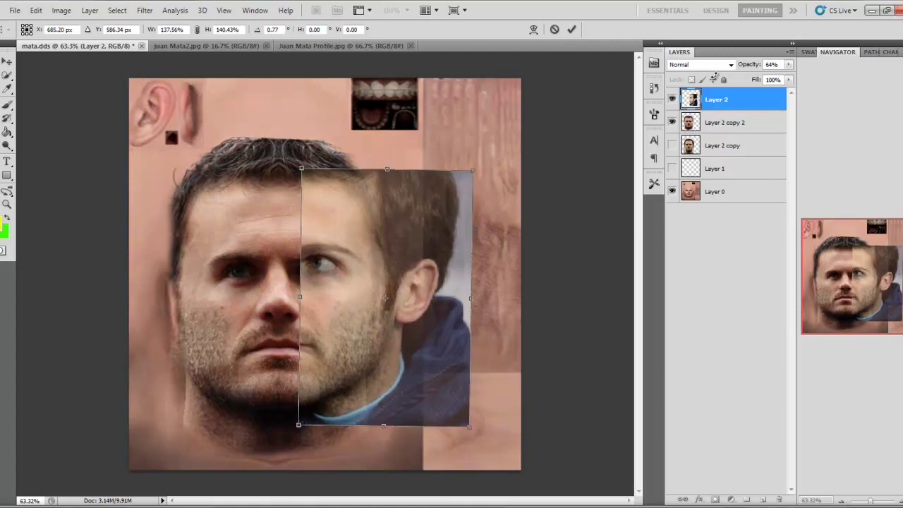
pyautogui.moveTo(470, 297)
pyautogui.mouseDown()
pyautogui.moveTo(485, 298)
pyautogui.moveTo(465, 298)
pyautogui.mouseUp()
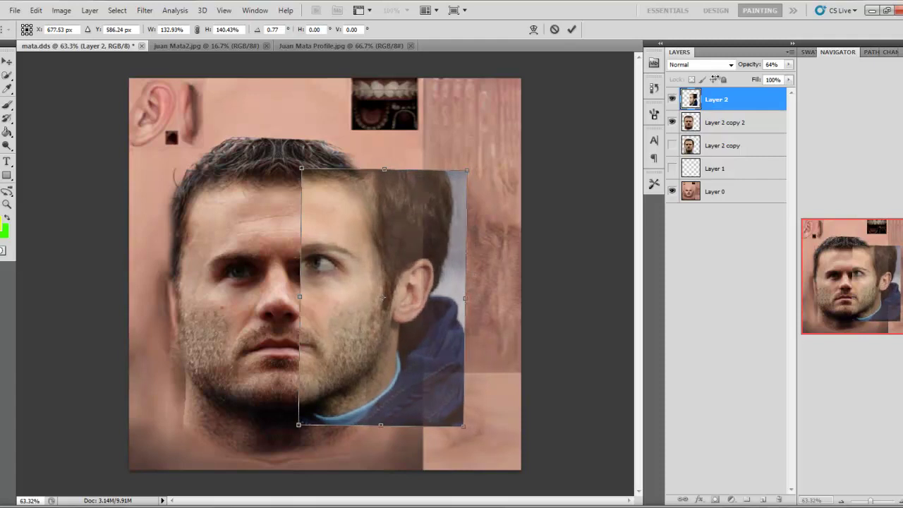
pyautogui.moveTo(299, 297); pyautogui.dragTo(296, 297)
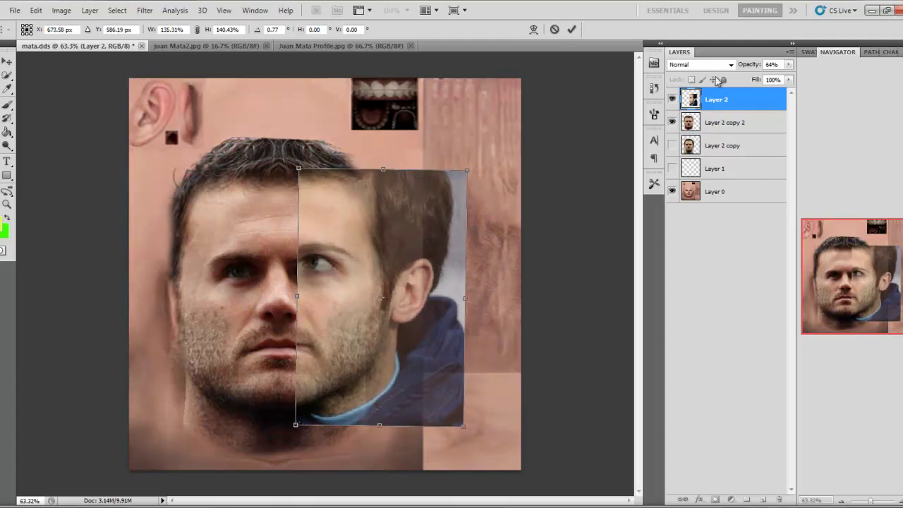
pyautogui.press('b')
pyautogui.press('Return')
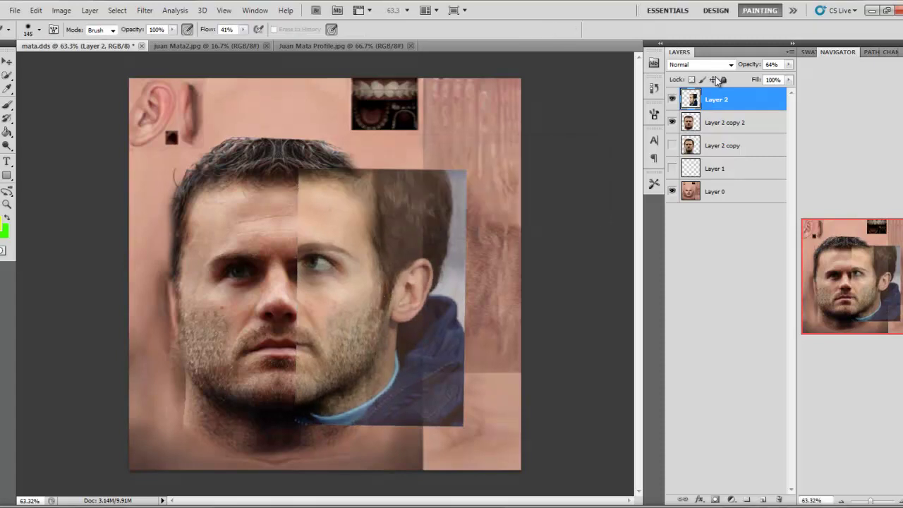
# Restore the profile layer's opacity to 100% and set the Eraser's opacity to 43%.
pyautogui.moveTo(789, 76); pyautogui.dragTo(791, 76)
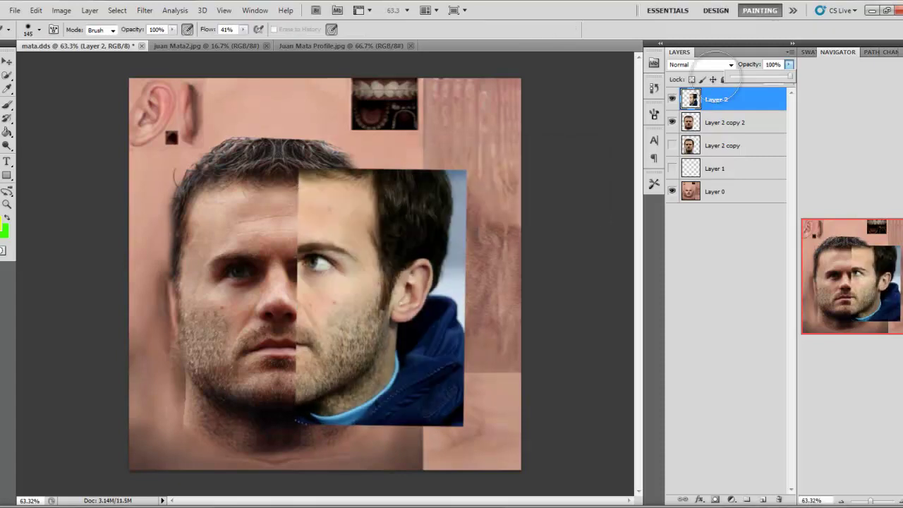
pyautogui.scroll(6, 716, 76)
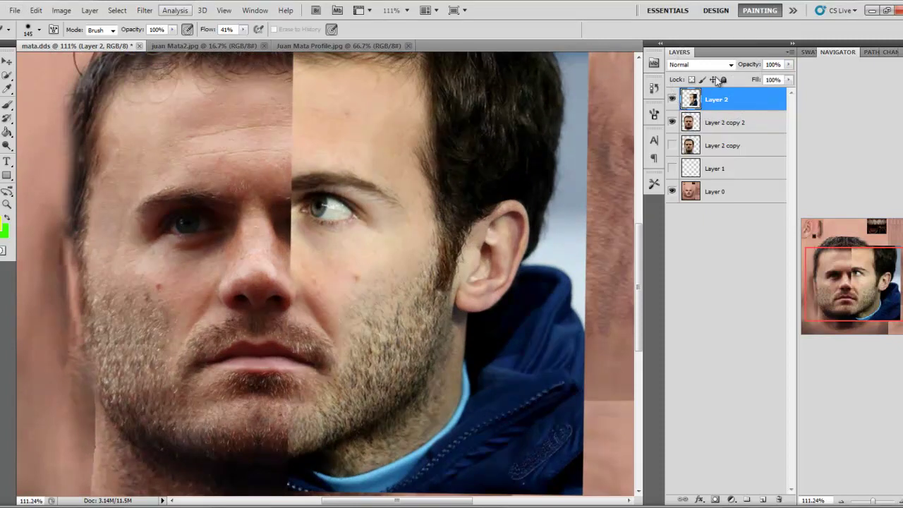
pyautogui.click(173, 30)
pyautogui.moveTo(173, 42); pyautogui.dragTo(140, 42)
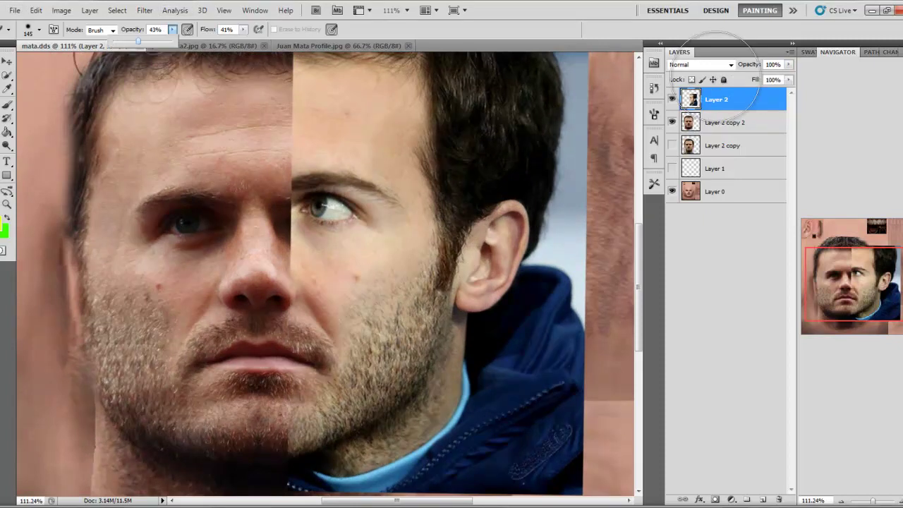
# Erase the profile layer's collar below the jaw and its inner edge along the forehead, eye, nose and mouth.
pyautogui.scroll(-3, 140, 42)
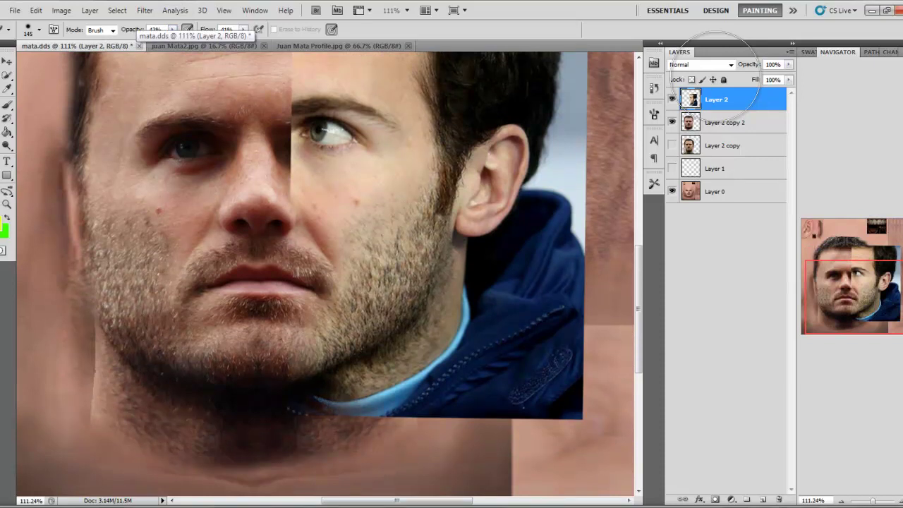
pyautogui.moveTo(346, 416)
pyautogui.mouseDown()
pyautogui.moveTo(439, 409)
pyautogui.moveTo(481, 377)
pyautogui.moveTo(452, 413)
pyautogui.mouseUp()
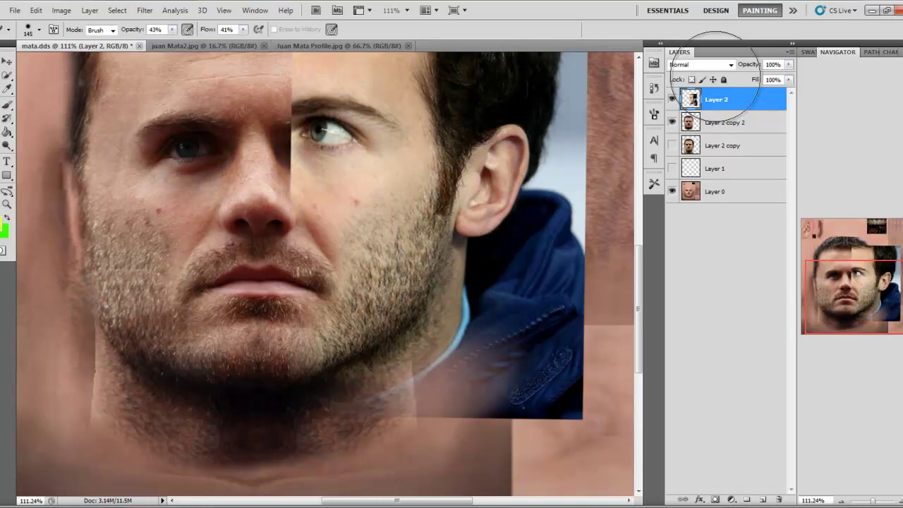
pyautogui.scroll(-7, 423, 381)
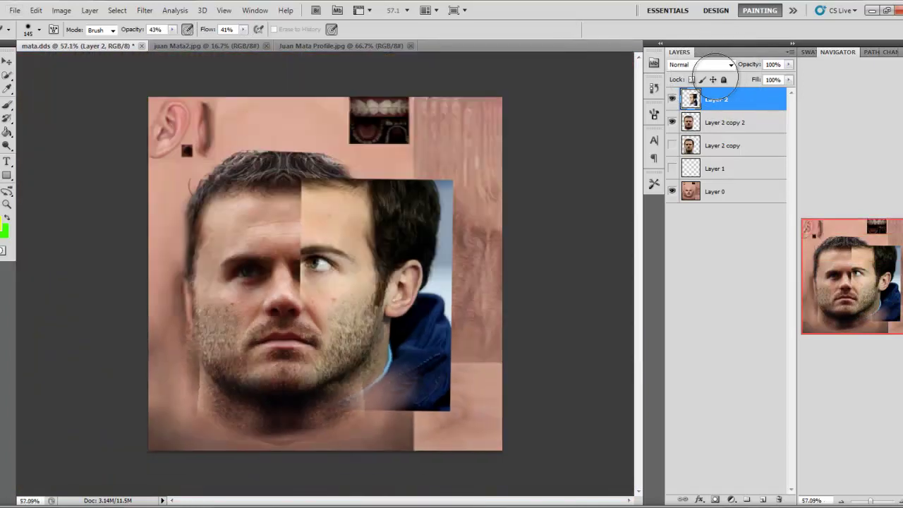
pyautogui.moveTo(309, 273); pyautogui.dragTo(327, 273)
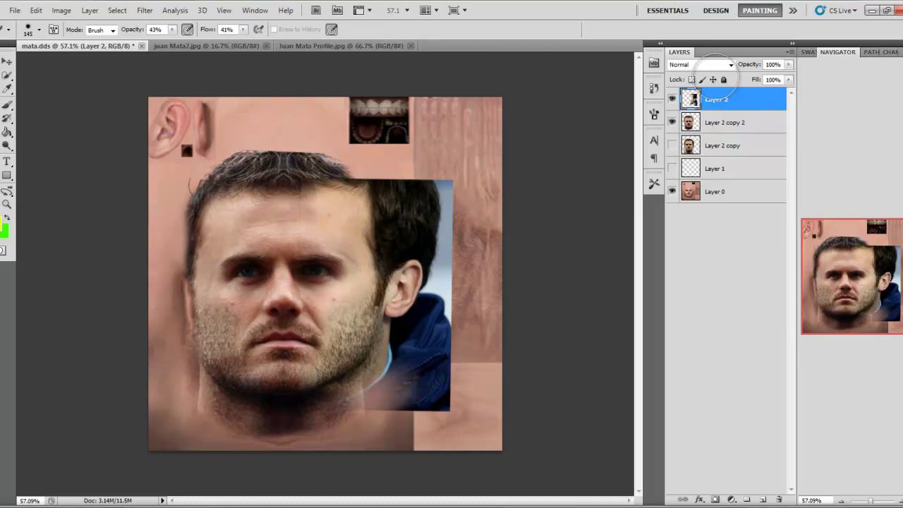
# Examine the blend between the profile layer and the frontal face at different magnifications.
pyautogui.scroll(2, 715, 76)
pyautogui.scroll(-2, 716, 76)
pyautogui.scroll(1, 715, 76)
pyautogui.hotkey('ctrl', '+')
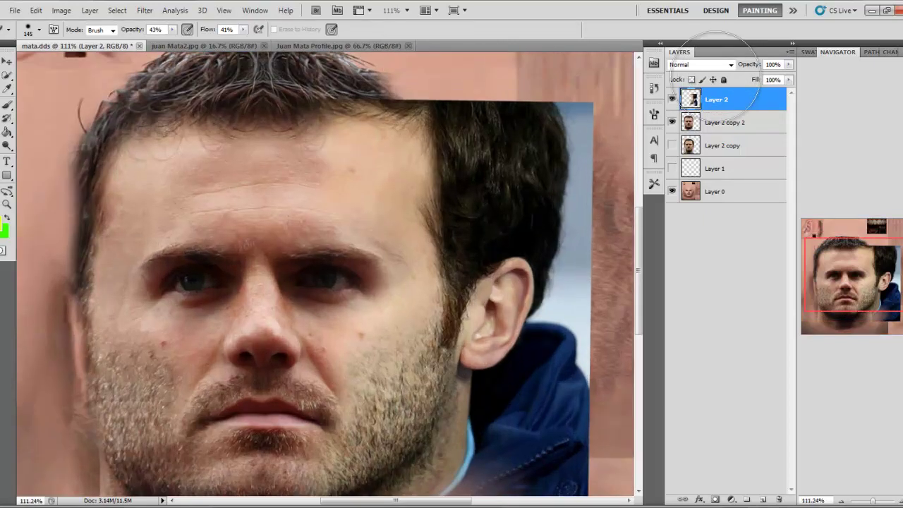
pyautogui.hotkey('ctrl', '-')
pyautogui.hotkey('ctrl', '-')
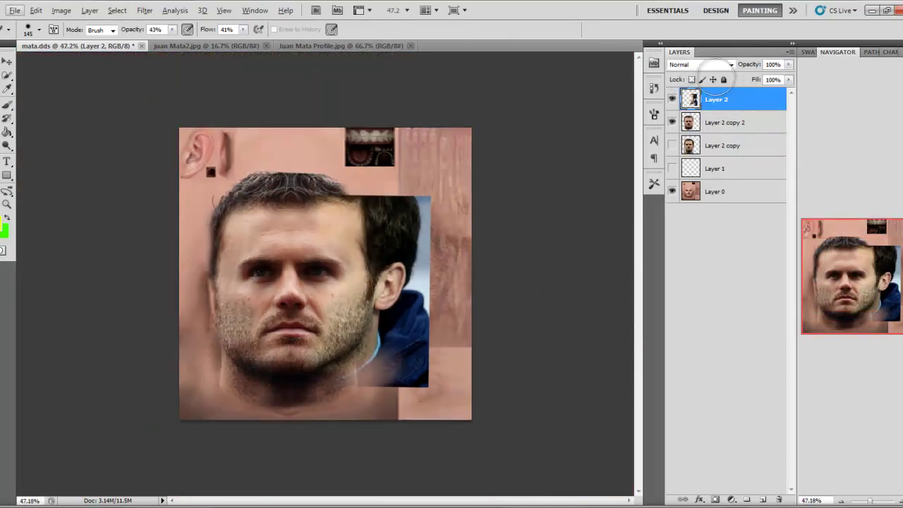
pyautogui.scroll(2, 715, 76)
pyautogui.scroll(-5, 716, 76)
# Start a Selective Color adjustment on the profile layer and set cyan to -30% in the Reds.
pyautogui.hotkey('alt', 'i')
pyautogui.press('Down')
pyautogui.press('Right')
pyautogui.press('Down')
pyautogui.press('Down')
pyautogui.press('Down')
pyautogui.press('Down')
pyautogui.press('Down')
pyautogui.press('Down')
pyautogui.press('Down')
pyautogui.press('Down')
pyautogui.press('Down')
pyautogui.press('Down')
pyautogui.press('Down')
pyautogui.press('Down')
pyautogui.press('Down')
pyautogui.press('Down')
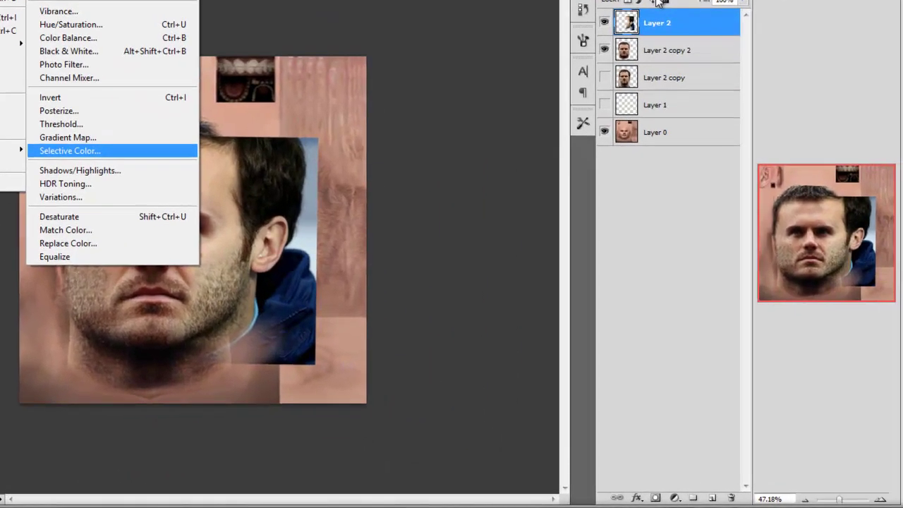
pyautogui.press('Return')
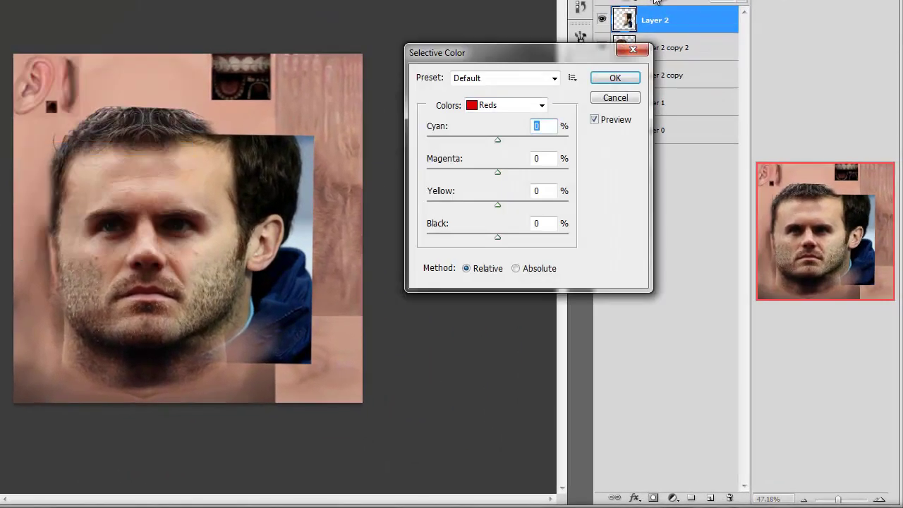
pyautogui.hotkey('shift', 'Up')
pyautogui.press('Up')
pyautogui.press('Up')
pyautogui.press('Up')
pyautogui.press('Up')
pyautogui.press('Down')
pyautogui.press('Down')
pyautogui.hotkey('shift', 'Down')
pyautogui.hotkey('shift', 'Down')
pyautogui.hotkey('shift', 'Down')
pyautogui.hotkey('shift', 'Down')
pyautogui.hotkey('shift', 'Down')
pyautogui.hotkey('shift', 'Down')
pyautogui.hotkey('shift', 'Down')
# Raise magenta to +5% in the Reds.
pyautogui.press('Tab')
pyautogui.hotkey('shift', 'Up')
pyautogui.press('Up')
pyautogui.press('Up')
pyautogui.press('Up')
pyautogui.press('Up')
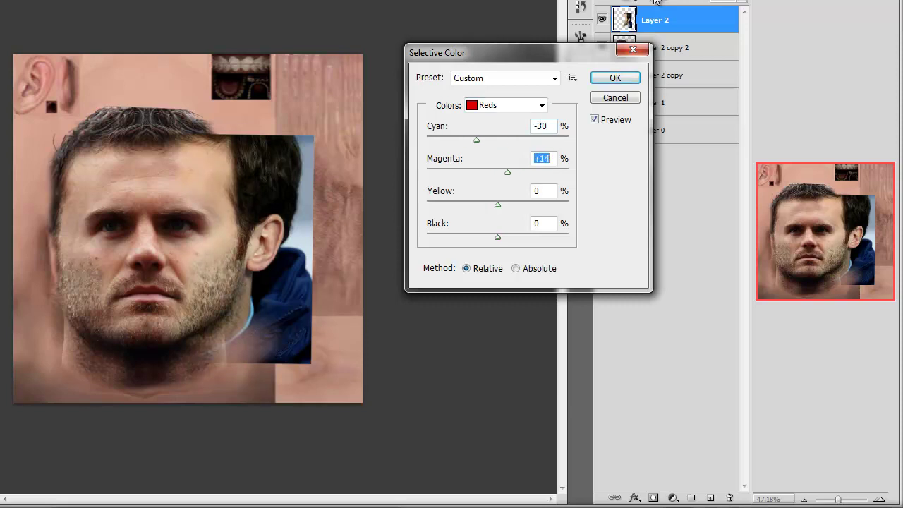
pyautogui.press('Down')
pyautogui.press('Down')
pyautogui.press('Down')
pyautogui.press('Down')
pyautogui.press('Down')
# Set black to -7% in the Reds.
pyautogui.press('Tab')
pyautogui.press('Tab')
pyautogui.hotkey('shift', 'Up')
pyautogui.hotkey('shift', 'Up')
pyautogui.press('Up')
pyautogui.press('Up')
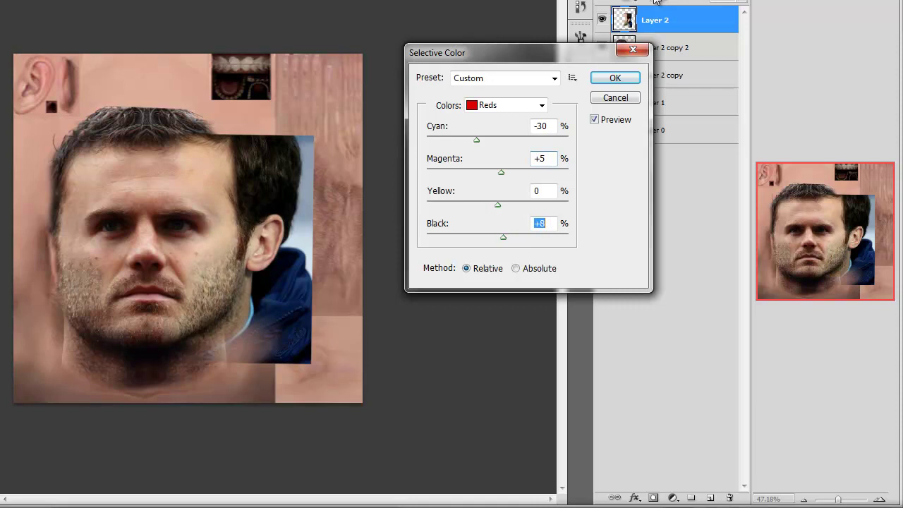
pyautogui.hotkey('shift', 'Down')
pyautogui.hotkey('shift', 'Down')
pyautogui.press('Down')
pyautogui.press('Down')
pyautogui.press('Down')
pyautogui.press('Down')
pyautogui.press('Down')
pyautogui.press('Down')
pyautogui.press('Down')
pyautogui.press('Down')
pyautogui.press('Down')
# Set yellow to -40% in the Reds.
pyautogui.hotkey('shift', 'Tab')
pyautogui.hotkey('shift', 'Up')
pyautogui.press('Up')
pyautogui.press('Up')
pyautogui.hotkey('shift', 'Down')
pyautogui.hotkey('shift', 'Down')
pyautogui.hotkey('shift', 'Down')
pyautogui.hotkey('shift', 'Down')
pyautogui.hotkey('shift', 'Down')
pyautogui.press('Down')
pyautogui.press('Down')
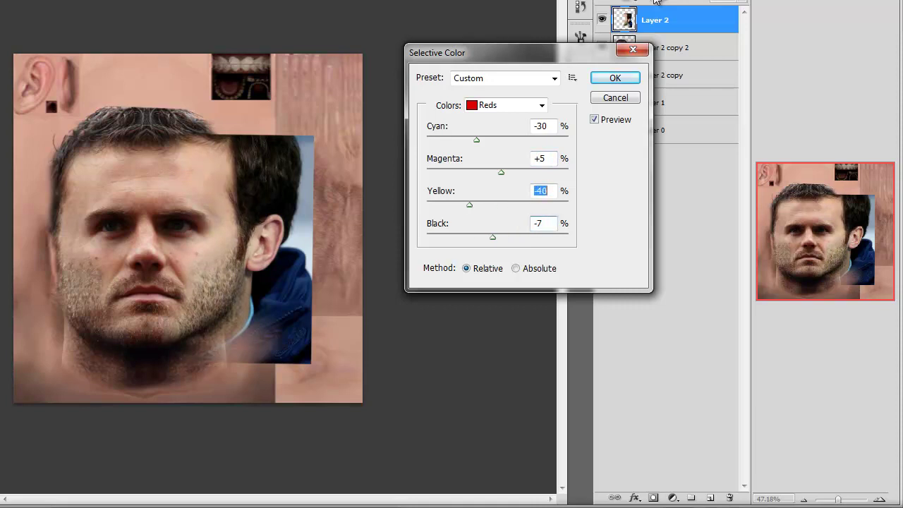
# Bring magenta slightly below zero in the Reds and apply the Selective Color adjustment to the profile layer.
pyautogui.hotkey('shift', 'Tab')
pyautogui.hotkey('shift', 'Down')
pyautogui.hotkey('shift', 'Down')
pyautogui.press('Down')
pyautogui.press('Down')
pyautogui.press('Down')
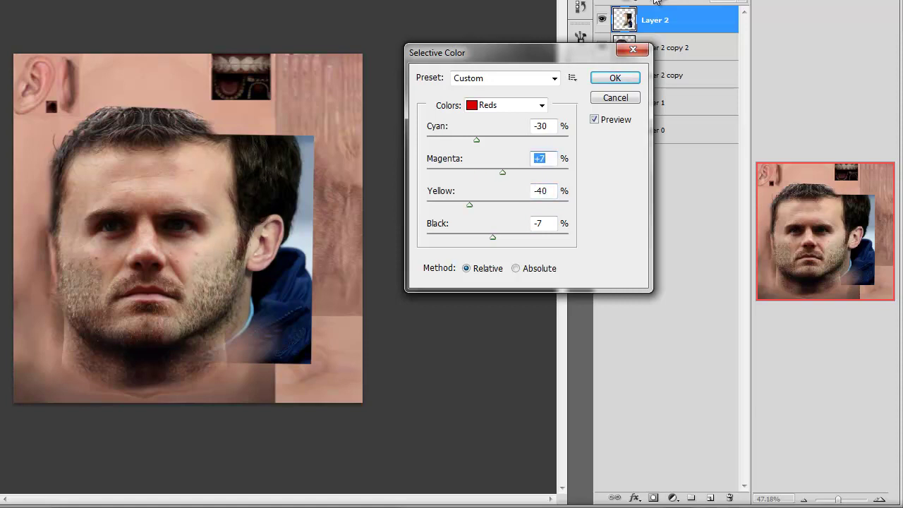
pyautogui.moveTo(502, 172)
pyautogui.mouseDown()
pyautogui.moveTo(511, 172)
pyautogui.moveTo(484, 172)
pyautogui.mouseUp()
pyautogui.hotkey('shift', 'Up')
pyautogui.hotkey('shift', 'Up')
pyautogui.hotkey('shift', 'Up')
pyautogui.press('Down')
pyautogui.press('Down')
pyautogui.press('Return')
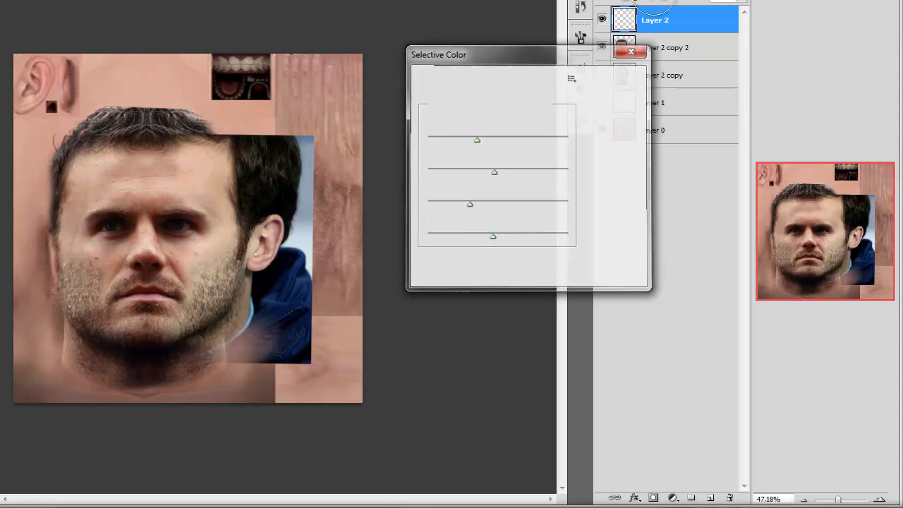
# Start a Color Balance adjustment on the profile photo layer and set the midtones' Cyan–Red level to +26.
pyautogui.hotkey('alt', 'i')
pyautogui.press('j')
pyautogui.press('Down')
pyautogui.press('Down')
pyautogui.press('Down')
pyautogui.press('Down')
pyautogui.press('Down')
pyautogui.press('Down')
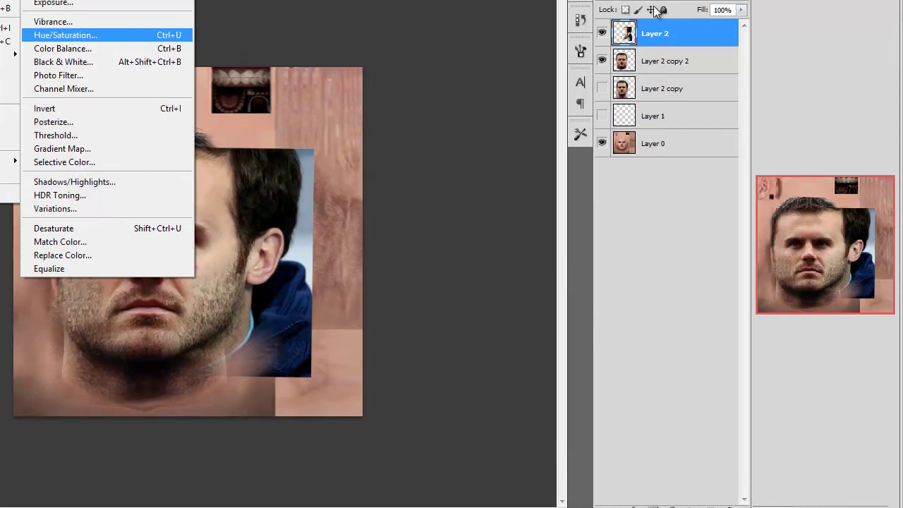
pyautogui.press('Return')
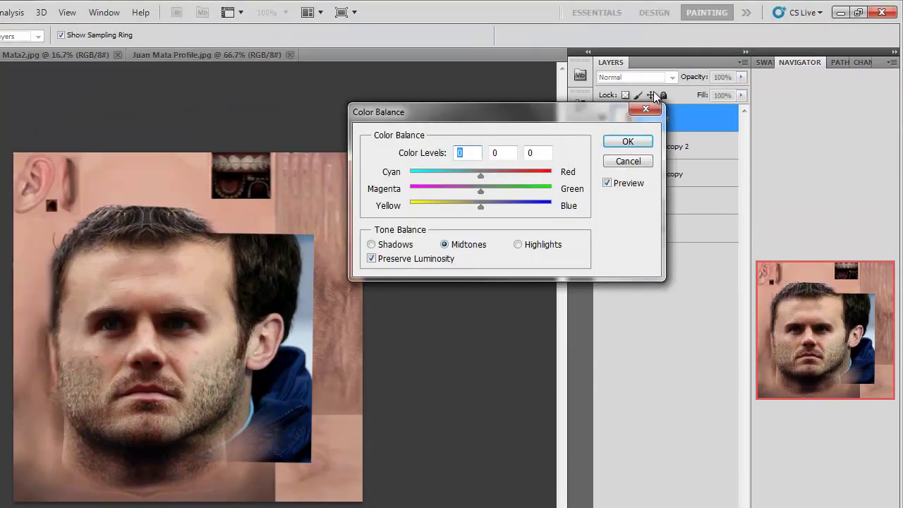
pyautogui.press('Up')
pyautogui.press('Up')
pyautogui.press('Up')
pyautogui.press('Up')
pyautogui.press('Up')
pyautogui.press('Up')
pyautogui.press('Up')
pyautogui.press('Up')
pyautogui.press('Up')
pyautogui.press('Up')
pyautogui.press('Up')
pyautogui.press('Up')
pyautogui.press('Up')
pyautogui.press('Up')
pyautogui.press('Up')
pyautogui.press('Down')
pyautogui.press('Down')
pyautogui.press('Down')
pyautogui.press('Down')
pyautogui.press('Down')
pyautogui.press('Down')
pyautogui.press('Down')
pyautogui.press('Down')
pyautogui.press('Down')
pyautogui.press('Down')
pyautogui.press('Down')
pyautogui.press('Down')
pyautogui.press('Down')
pyautogui.press('Down')
pyautogui.press('Down')
pyautogui.press('Down')
pyautogui.press('Down')
pyautogui.press('Down')
pyautogui.press('Down')
pyautogui.press('Down')
pyautogui.press('Up')
pyautogui.press('Up')
pyautogui.press('Up')
pyautogui.press('Up')
pyautogui.press('Up')
pyautogui.press('Up')
pyautogui.press('Up')
pyautogui.press('Up')
pyautogui.press('Up')
pyautogui.press('Up')
pyautogui.press('Up')
pyautogui.press('Up')
pyautogui.press('Up')
pyautogui.press('Up')
pyautogui.press('Up')
pyautogui.press('Up')
pyautogui.press('Up')
pyautogui.press('Up')
pyautogui.press('Up')
pyautogui.press('Up')
pyautogui.press('Up')
pyautogui.press('Up')
pyautogui.press('Up')
pyautogui.press('Up')
pyautogui.press('Up')
pyautogui.press('Up')
pyautogui.press('Up')
pyautogui.press('Up')
pyautogui.press('Up')
# Set the midtones' Magenta–Green level to -3 for the profile photo layer.
pyautogui.moveTo(482, 206)
pyautogui.mouseDown()
pyautogui.moveTo(501, 206)
pyautogui.moveTo(468, 207)
pyautogui.moveTo(486, 206)
pyautogui.moveTo(488, 191)
pyautogui.mouseUp()
pyautogui.press('Down')
pyautogui.press('Down')
pyautogui.press('Down')
pyautogui.press('Down')
pyautogui.press('Down')
pyautogui.press('Down')
pyautogui.press('Down')
pyautogui.press('Down')
pyautogui.press('Down')
pyautogui.press('Down')
pyautogui.press('Down')
pyautogui.press('Down')
pyautogui.press('Down')
pyautogui.press('Down')
pyautogui.press('Down')
pyautogui.press('Down')
pyautogui.press('Down')
pyautogui.press('Down')
pyautogui.press('Down')
pyautogui.press('Down')
pyautogui.press('Up')
pyautogui.press('Up')
pyautogui.press('Up')
pyautogui.press('Up')
pyautogui.press('Up')
pyautogui.press('Up')
pyautogui.press('Up')
pyautogui.press('Up')
pyautogui.press('Up')
pyautogui.press('Up')
pyautogui.press('Up')
pyautogui.press('Up')
pyautogui.press('Up')
# Set the midtones' Yellow–Blue level to +11 for the profile photo layer.
pyautogui.hotkey('shift', 'Tab')
pyautogui.press('Down')
pyautogui.press('Down')
pyautogui.press('Down')
pyautogui.press('Down')
pyautogui.press('Down')
pyautogui.press('Down')
pyautogui.press('Down')
pyautogui.press('Down')
pyautogui.press('Down')
pyautogui.press('Down')
pyautogui.press('Down')
pyautogui.press('Down')
pyautogui.press('Down')
pyautogui.press('Down')
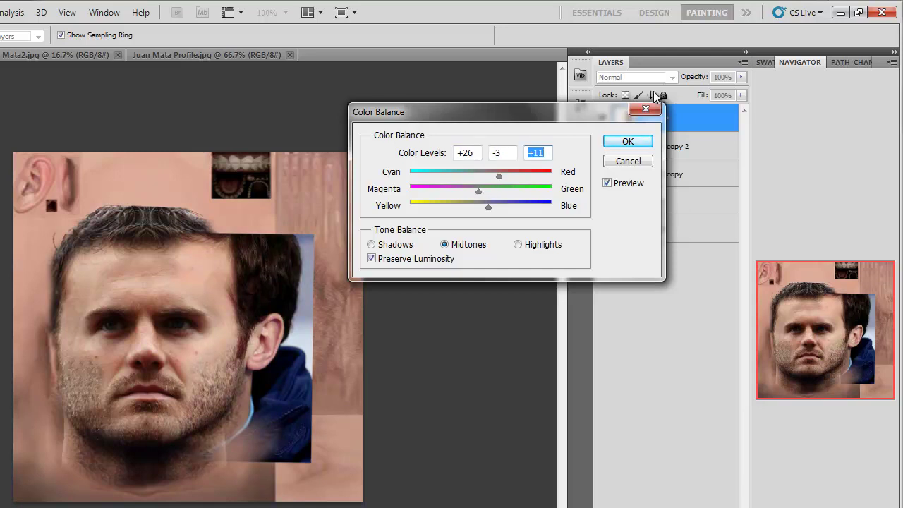
# Set the midtones' Cyan–Red level to +38 and the Magenta–Green level to +11 for the profile photo layer.
pyautogui.press('Up')
pyautogui.press('Up')
pyautogui.press('Up')
pyautogui.press('Up')
pyautogui.press('Up')
pyautogui.press('Up')
pyautogui.press('Up')
pyautogui.press('Up')
pyautogui.press('Up')
pyautogui.press('Up')
pyautogui.press('Up')
pyautogui.press('Up')
pyautogui.press('Up')
pyautogui.press('Up')
pyautogui.press('Up')
pyautogui.press('Up')
pyautogui.press('Up')
pyautogui.press('Up')
pyautogui.press('Up')
pyautogui.press('Up')
pyautogui.press('Down')
pyautogui.press('Down')
pyautogui.press('Down')
pyautogui.press('Down')
pyautogui.press('Down')
pyautogui.press('Down')
pyautogui.press('Down')
pyautogui.press('Down')
pyautogui.press('Down')
pyautogui.press('Down')
pyautogui.press('Down')
pyautogui.press('Down')
pyautogui.hotkey('shift', 'Tab')
pyautogui.press('Up')
pyautogui.press('Up')
pyautogui.press('Up')
pyautogui.press('Up')
pyautogui.press('Up')
pyautogui.press('Up')
pyautogui.press('Up')
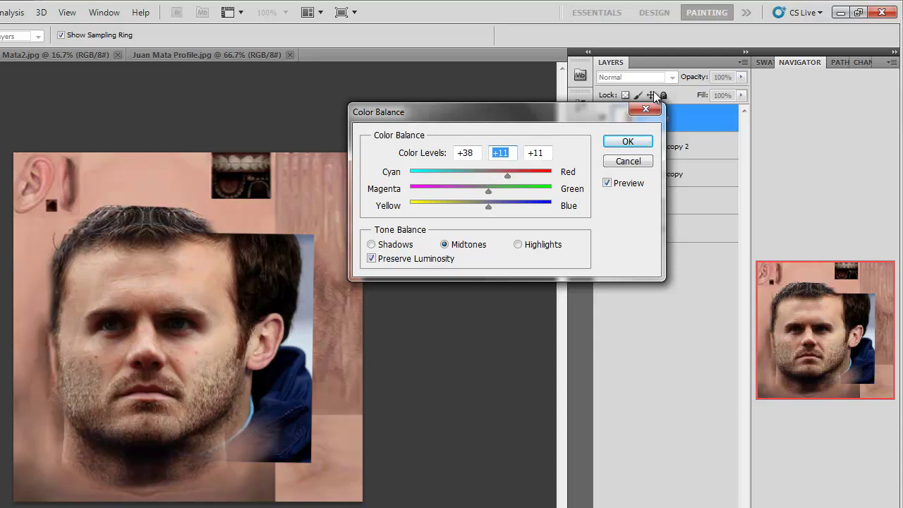
# Lower the midtones' Cyan–Red level to +33 and apply the Color Balance adjustment to the profile photo layer.
pyautogui.press('Down')
pyautogui.press('Down')
pyautogui.press('Down')
pyautogui.hotkey('shift', 'Tab')
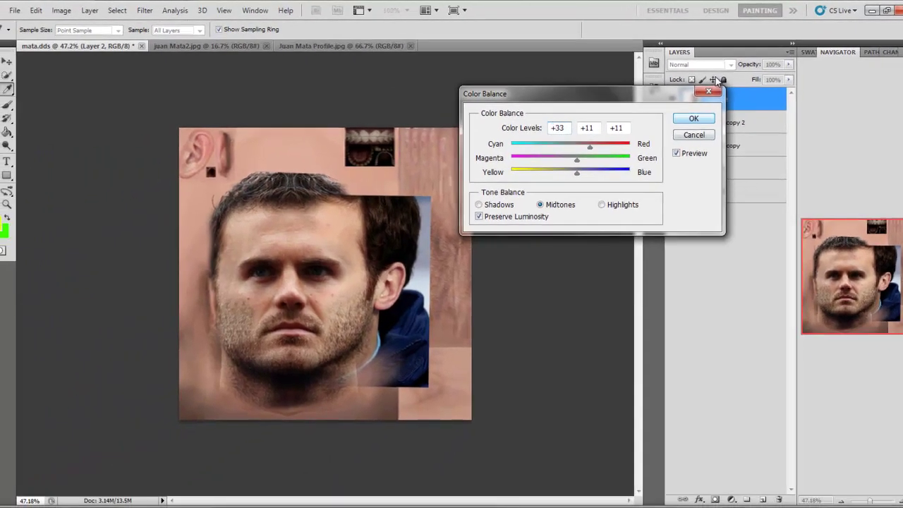
pyautogui.press('Return')
# Start a Selective Color adjustment on the profile photo layer and target the Yellows.
pyautogui.hotkey('alt', 'i')
pyautogui.press('Down')
pyautogui.press('Right')
pyautogui.press('Down')
pyautogui.press('Down')
pyautogui.press('Down')
pyautogui.press('Down')
pyautogui.press('Down')
pyautogui.press('Down')
pyautogui.press('Down')
pyautogui.press('Down')
pyautogui.press('Down')
pyautogui.press('Down')
pyautogui.press('Down')
pyautogui.press('Down')
pyautogui.press('Down')
pyautogui.press('Down')
pyautogui.press('Return')
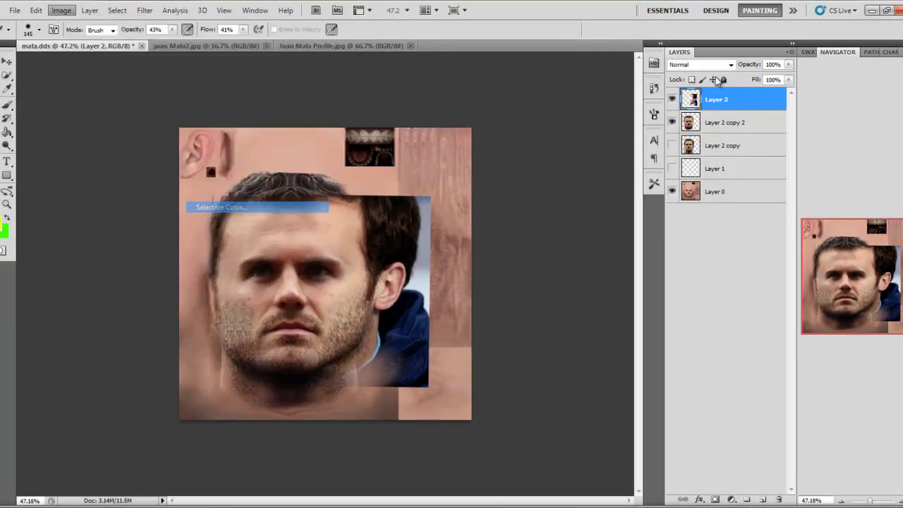
pyautogui.hotkey('alt', 'Down')
pyautogui.press('Down')
pyautogui.press('Return')
# Adjust the Cyan amount of the Yellows to -17% for the profile photo layer.
pyautogui.press('Tab')
pyautogui.press('Down')
pyautogui.press('Down')
pyautogui.press('Down')
pyautogui.press('Down')
pyautogui.press('Down')
pyautogui.press('Down')
pyautogui.press('Down')
pyautogui.press('Down')
pyautogui.press('Down')
pyautogui.press('Down')
pyautogui.press('Down')
pyautogui.press('Down')
pyautogui.press('Down')
pyautogui.press('Down')
pyautogui.press('Down')
pyautogui.press('Down')
pyautogui.press('Up')
pyautogui.press('Up')
pyautogui.press('Up')
pyautogui.press('Up')
pyautogui.press('Up')
pyautogui.press('Up')
pyautogui.press('Up')
pyautogui.press('Up')
pyautogui.press('Up')
pyautogui.press('Up')
pyautogui.press('Up')
pyautogui.press('Up')
pyautogui.press('Up')
pyautogui.press('Up')
pyautogui.press('Up')
pyautogui.press('Up')
pyautogui.press('Up')
pyautogui.press('Up')
pyautogui.press('Up')
pyautogui.press('Up')
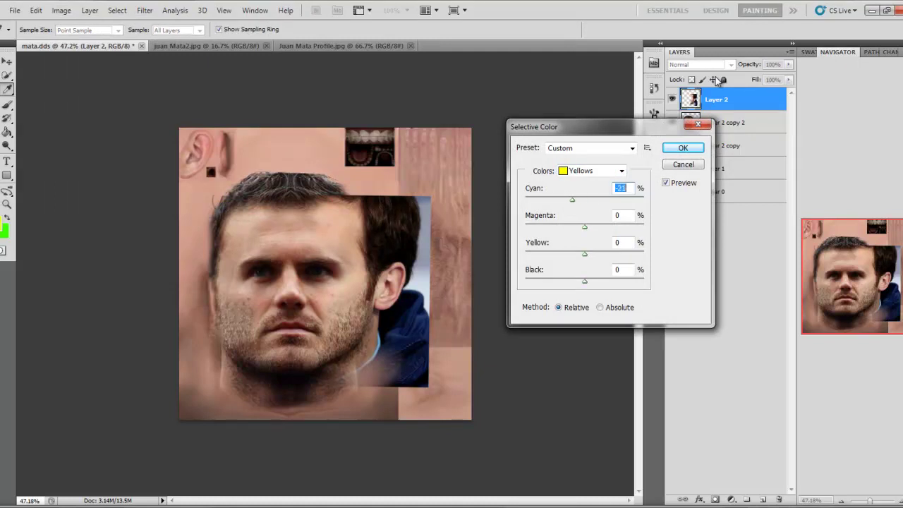
pyautogui.press('Down')
pyautogui.press('Down')
pyautogui.press('Down')
pyautogui.press('Down')
pyautogui.press('Down')
pyautogui.press('Down')
pyautogui.press('Down')
pyautogui.press('Down')
pyautogui.press('Down')
pyautogui.press('Down')
pyautogui.press('Down')
pyautogui.press('Down')
pyautogui.press('Down')
pyautogui.press('Down')
pyautogui.press('Down')
pyautogui.press('Down')
pyautogui.press('Down')
pyautogui.press('Down')
pyautogui.press('Down')
pyautogui.press('Down')
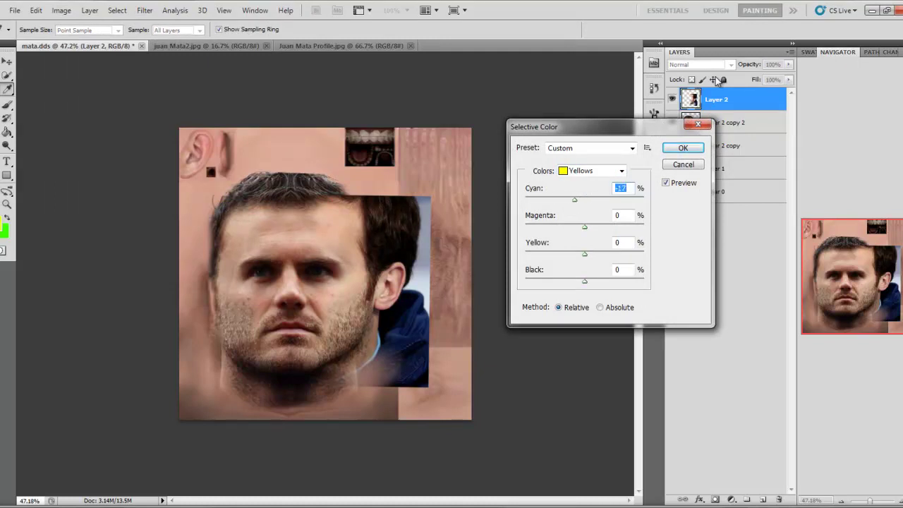
# Set the Magenta amount of the Yellows to +3% for the profile photo layer.
pyautogui.press('Tab')
pyautogui.press('Up')
pyautogui.press('Up')
pyautogui.press('Up')
pyautogui.press('Up')
pyautogui.press('Up')
pyautogui.press('Up')
pyautogui.press('Up')
pyautogui.press('Up')
pyautogui.press('Up')
pyautogui.press('Up')
pyautogui.press('Up')
pyautogui.press('Up')
pyautogui.press('Up')
pyautogui.press('Up')
pyautogui.press('Up')
pyautogui.press('Up')
pyautogui.press('Up')
pyautogui.press('Up')
pyautogui.press('Up')
pyautogui.press('Up')
pyautogui.press('Down')
pyautogui.press('Down')
pyautogui.press('Down')
pyautogui.press('Down')
pyautogui.press('Down')
pyautogui.press('Down')
pyautogui.press('Down')
pyautogui.press('Down')
pyautogui.press('Down')
pyautogui.press('Down')
pyautogui.press('Down')
pyautogui.press('Down')
pyautogui.press('Down')
pyautogui.press('Down')
pyautogui.press('Down')
pyautogui.press('Down')
pyautogui.press('Down')
pyautogui.press('Down')
pyautogui.press('Down')
pyautogui.press('Down')
pyautogui.press('Up')
pyautogui.press('Up')
pyautogui.press('Up')
pyautogui.press('Up')
pyautogui.press('Up')
pyautogui.press('Up')
pyautogui.press('Up')
pyautogui.press('Up')
pyautogui.press('Up')
pyautogui.press('Up')
pyautogui.press('Up')
pyautogui.press('Up')
pyautogui.press('Up')
pyautogui.press('Up')
pyautogui.press('Up')
pyautogui.press('Up')
pyautogui.press('Down')
pyautogui.press('Down')
pyautogui.press('Down')
pyautogui.press('Down')
pyautogui.press('Down')
pyautogui.press('Down')
pyautogui.press('Down')
pyautogui.press('Down')
pyautogui.press('Down')
pyautogui.press('Down')
pyautogui.press('Down')
pyautogui.press('Down')
pyautogui.press('Down')
pyautogui.press('Down')
pyautogui.press('Down')
pyautogui.press('Down')
pyautogui.press('Down')
pyautogui.press('Down')
pyautogui.press('Down')
pyautogui.press('Down')
pyautogui.press('Up')
pyautogui.press('Up')
pyautogui.press('Up')
pyautogui.press('Up')
pyautogui.press('Up')
pyautogui.press('Up')
pyautogui.press('Up')
pyautogui.press('Up')
pyautogui.press('Up')
pyautogui.press('Up')
pyautogui.press('Up')
pyautogui.press('Up')
pyautogui.press('Up')
pyautogui.press('Up')
pyautogui.press('Up')
pyautogui.press('Up')
pyautogui.press('Up')
pyautogui.press('Up')
# Reduce the Yellow amount of the Yellows to -31% for the profile photo layer.
pyautogui.press('Tab')
pyautogui.press('Down')
pyautogui.press('Down')
pyautogui.press('Down')
pyautogui.press('Down')
pyautogui.press('Down')
pyautogui.press('Down')
pyautogui.press('Down')
pyautogui.press('Down')
pyautogui.press('Down')
pyautogui.press('Down')
pyautogui.press('Down')
pyautogui.press('Down')
pyautogui.press('Down')
pyautogui.press('Down')
pyautogui.press('Down')
pyautogui.press('Down')
pyautogui.press('Down')
pyautogui.press('Down')
pyautogui.press('Down')
pyautogui.press('Down')
pyautogui.press('Down')
pyautogui.press('Down')
pyautogui.press('Down')
pyautogui.press('Down')
pyautogui.press('Down')
pyautogui.press('Down')
pyautogui.press('Down')
pyautogui.press('Down')
pyautogui.press('Down')
pyautogui.press('Down')
pyautogui.press('Down')
pyautogui.press('Down')
pyautogui.press('Down')
pyautogui.press('Down')
pyautogui.press('Down')
pyautogui.press('Down')
pyautogui.press('Down')
pyautogui.press('Down')
pyautogui.press('Down')
pyautogui.press('Up')
pyautogui.press('Down')
pyautogui.press('Down')
pyautogui.press('Down')
pyautogui.press('Down')
pyautogui.press('Down')
pyautogui.press('Down')
pyautogui.press('Down')
pyautogui.press('Down')
pyautogui.press('Down')
pyautogui.press('Down')
pyautogui.press('Down')
pyautogui.press('Down')
pyautogui.press('Down')
pyautogui.press('Down')
pyautogui.press('Down')
pyautogui.press('Down')
pyautogui.press('Down')
pyautogui.press('Down')
pyautogui.press('Down')
pyautogui.press('Down')
pyautogui.press('Up')
pyautogui.press('Up')
pyautogui.press('Up')
pyautogui.press('Up')
pyautogui.press('Up')
pyautogui.press('Up')
pyautogui.press('Up')
pyautogui.press('Up')
pyautogui.press('Up')
pyautogui.press('Up')
pyautogui.press('Up')
pyautogui.press('Up')
pyautogui.press('Up')
pyautogui.press('Up')
pyautogui.press('Up')
pyautogui.press('Up')
pyautogui.press('Up')
pyautogui.press('Up')
pyautogui.press('Up')
pyautogui.press('Up')
pyautogui.press('Down')
pyautogui.press('Down')
pyautogui.press('Down')
pyautogui.press('Down')
pyautogui.press('Down')
pyautogui.press('Down')
pyautogui.press('Down')
pyautogui.press('Down')
pyautogui.press('Down')
pyautogui.press('Down')
pyautogui.press('Down')
pyautogui.press('Down')
pyautogui.press('Down')
pyautogui.press('Down')
pyautogui.press('Down')
pyautogui.press('Down')
pyautogui.press('Down')
pyautogui.press('Down')
pyautogui.press('Down')
pyautogui.press('Down')
pyautogui.press('Down')
pyautogui.press('Down')
pyautogui.press('Down')
pyautogui.press('Down')
pyautogui.press('Down')
pyautogui.press('Down')
pyautogui.press('Down')
pyautogui.press('Down')
pyautogui.press('Down')
pyautogui.press('Down')
pyautogui.press('Down')
pyautogui.press('Up')
pyautogui.press('Up')
pyautogui.press('Up')
pyautogui.press('Up')
pyautogui.press('Up')
pyautogui.press('Up')
pyautogui.press('Up')
pyautogui.press('Up')
pyautogui.press('Up')
pyautogui.press('Up')
pyautogui.press('Up')
pyautogui.press('Up')
pyautogui.press('Up')
pyautogui.press('Up')
pyautogui.press('Up')
pyautogui.press('Up')
pyautogui.press('Up')
pyautogui.press('Up')
pyautogui.press('Up')
pyautogui.press('Up')
pyautogui.press('Down')
pyautogui.press('Down')
pyautogui.press('Down')
pyautogui.press('Down')
pyautogui.press('Down')
pyautogui.press('Down')
pyautogui.press('Down')
pyautogui.press('Down')
pyautogui.press('Down')
pyautogui.press('Down')
pyautogui.press('Down')
pyautogui.press('Down')
pyautogui.press('Down')
pyautogui.press('Down')
pyautogui.press('Down')
pyautogui.press('Down')
pyautogui.press('Down')
pyautogui.press('Down')
pyautogui.press('Down')
pyautogui.press('Down')
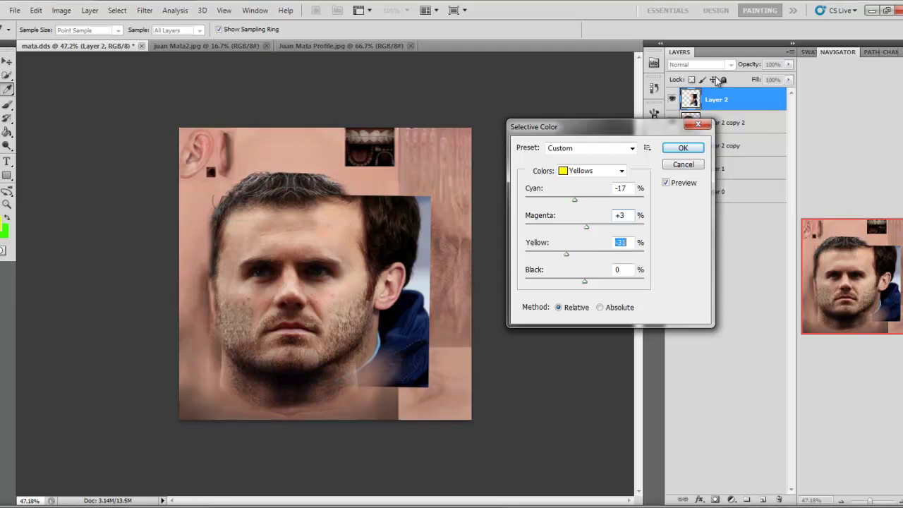
# Fine-tune the Black amount of the Yellows and apply the Selective Color adjustment to the profile photo layer.
pyautogui.press('Tab')
pyautogui.hotkey('shift', 'Up')
pyautogui.hotkey('shift', 'Down')
pyautogui.press('Down')
pyautogui.press('Down')
pyautogui.press('Return')
pyautogui.scroll(4, 716, 76)
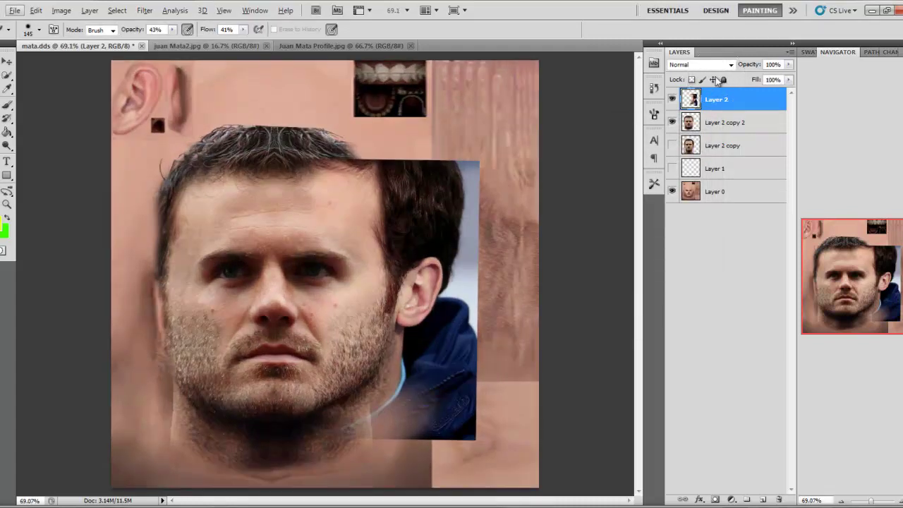
# Set the eraser opacity to 14% and examine how the profile photo blends into the cheek, forehead and neck.
pyautogui.click(173, 30)
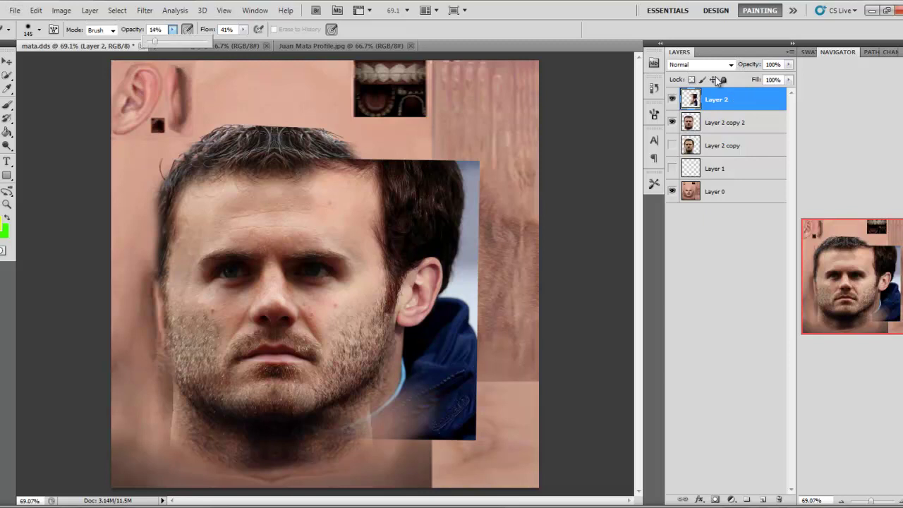
pyautogui.hotkey('ctrl', '+')
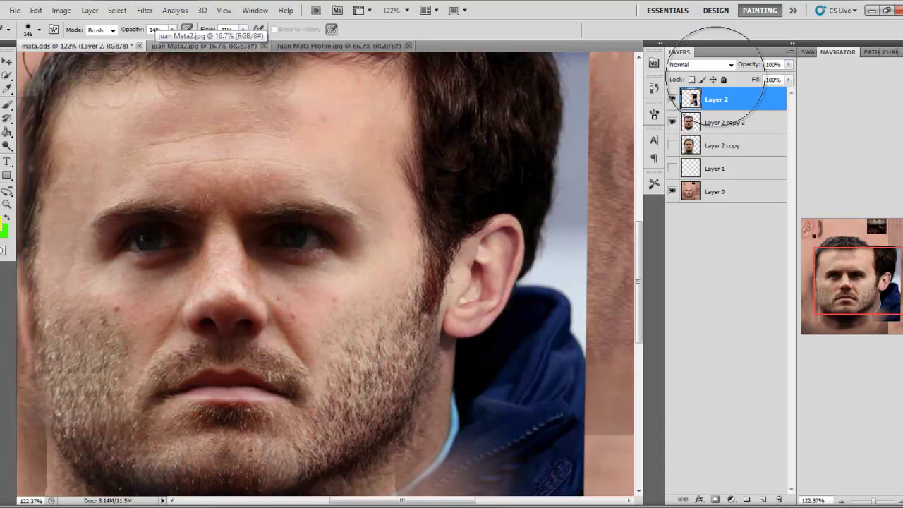
pyautogui.scroll(3, 325, 274)
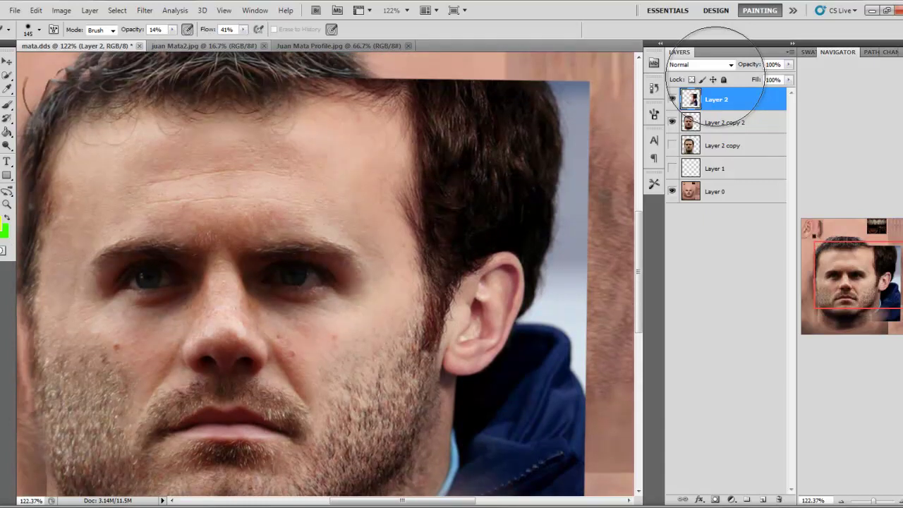
pyautogui.scroll(-2, 715, 76)
pyautogui.scroll(-3, 715, 76)
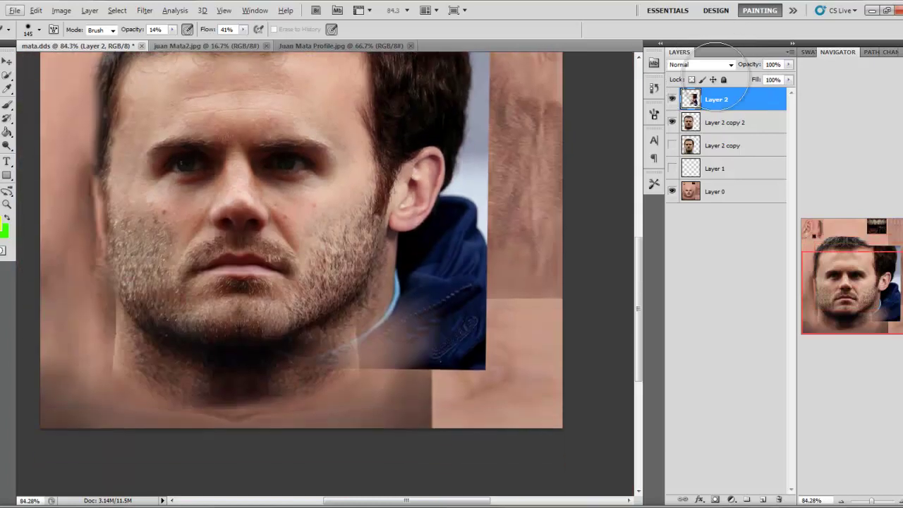
pyautogui.scroll(2, 325, 274)
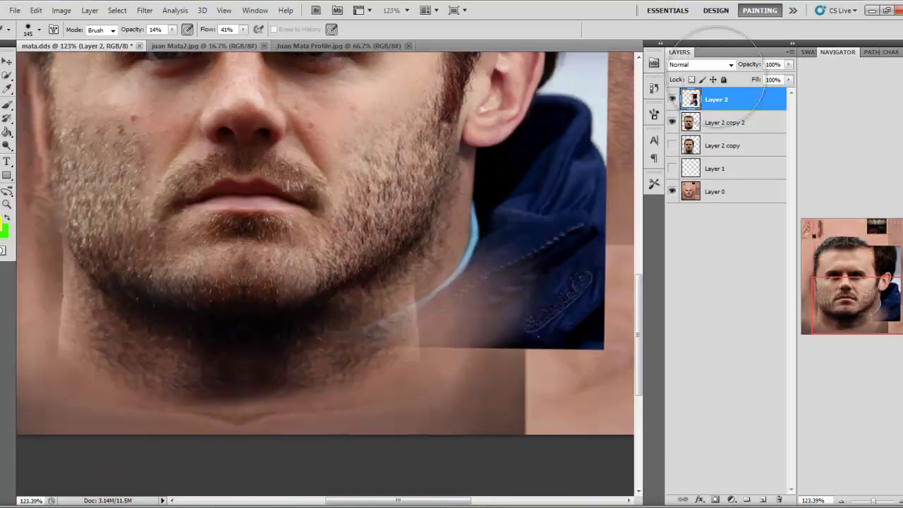
pyautogui.hotkey('ctrl', '0')
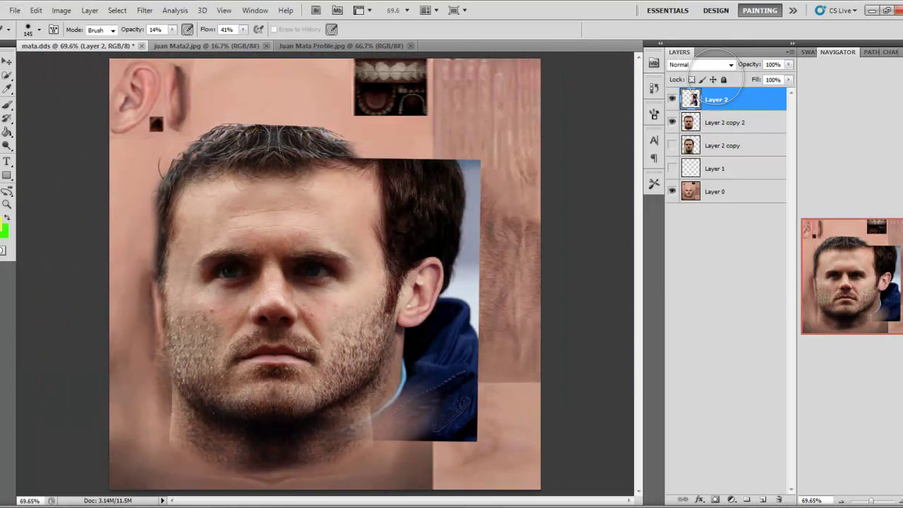
pyautogui.scroll(3, 715, 76)
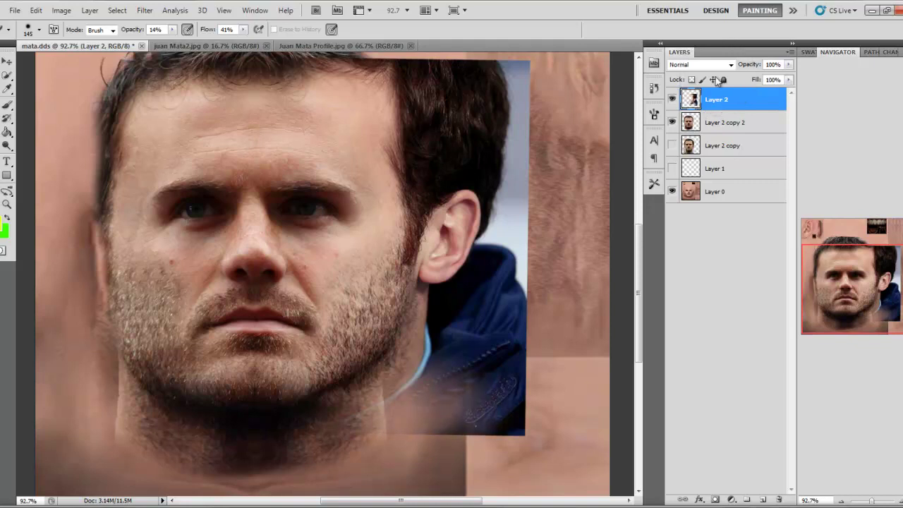
# Set the eraser opacity to 36% and erase the lower part of the jacket beside the neck on the profile photo layer.
pyautogui.click(172, 30)
pyautogui.moveTo(174, 42); pyautogui.dragTo(186, 42)
pyautogui.moveTo(466, 395)
pyautogui.mouseDown()
pyautogui.moveTo(452, 396)
pyautogui.moveTo(467, 367)
pyautogui.moveTo(457, 370)
pyautogui.mouseUp()
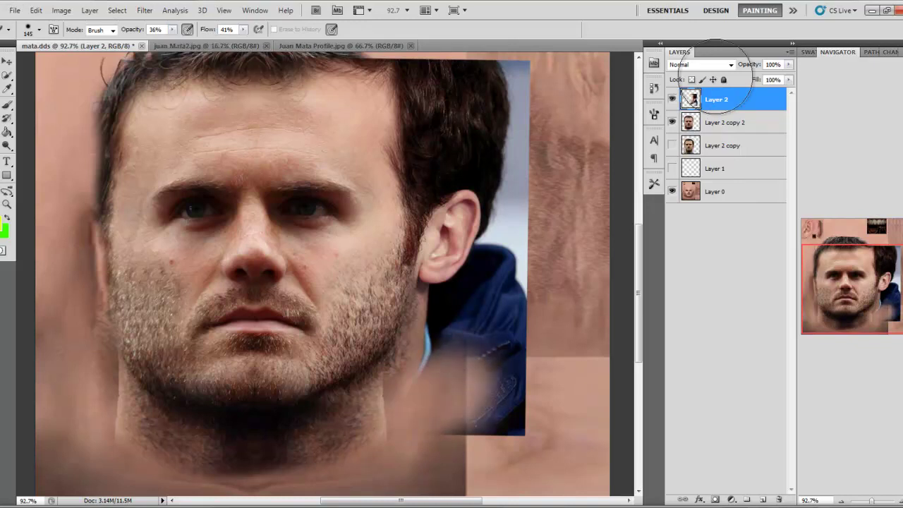
pyautogui.moveTo(485, 381); pyautogui.dragTo(491, 400)
pyautogui.moveTo(497, 370); pyautogui.dragTo(514, 417)
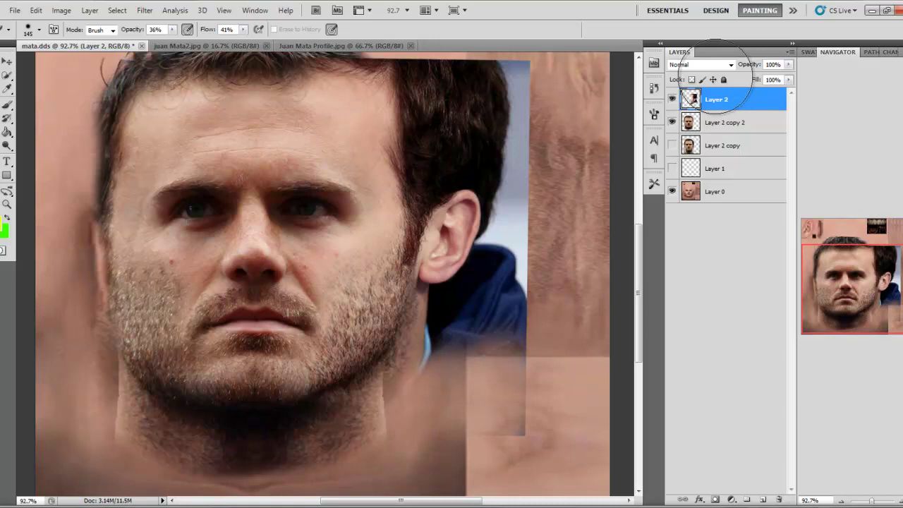
# Start a Brightness/Contrast adjustment on the profile photo layer and lower its Brightness below zero to darken the skin.
pyautogui.scroll(-9, 716, 77)
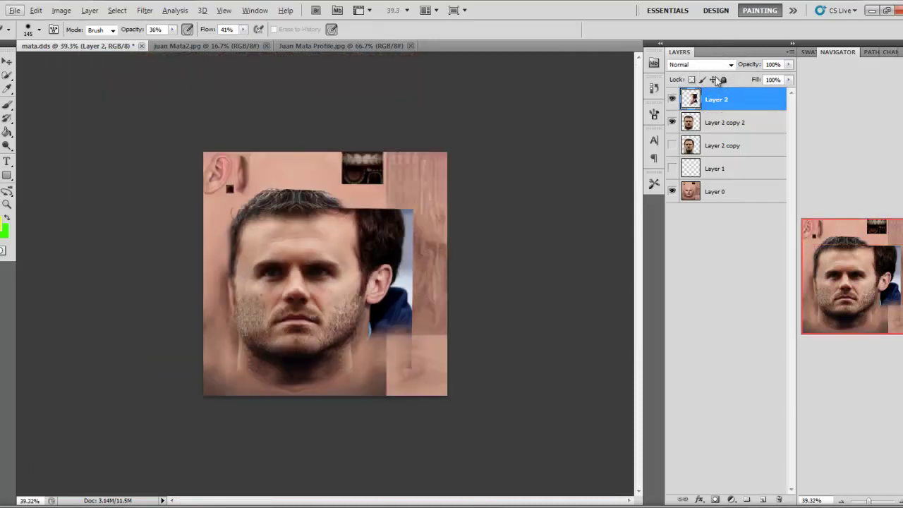
pyautogui.keyDown('alt'); pyautogui.scroll(3, 716, 76); pyautogui.keyUp('alt')
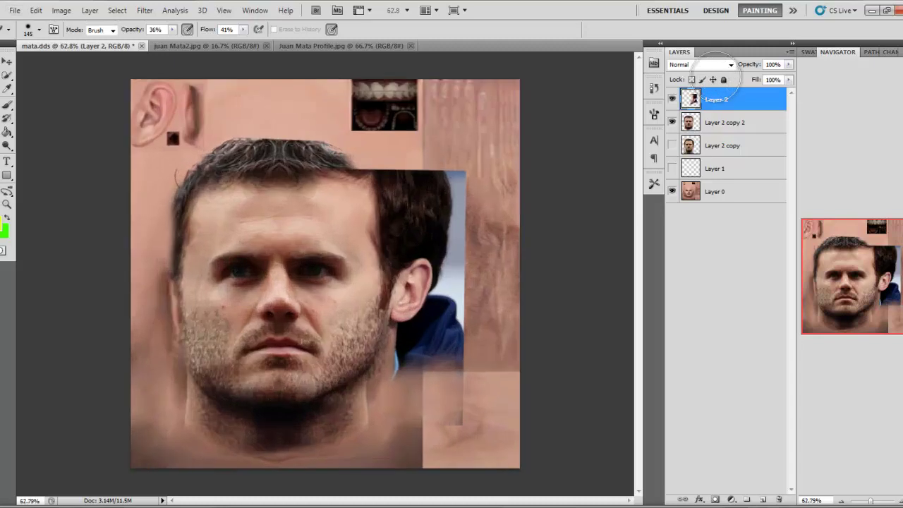
pyautogui.keyDown('alt'); pyautogui.scroll(3, 716, 74); pyautogui.keyUp('alt')
pyautogui.keyDown('alt'); pyautogui.scroll(-2, 715, 76); pyautogui.keyUp('alt')
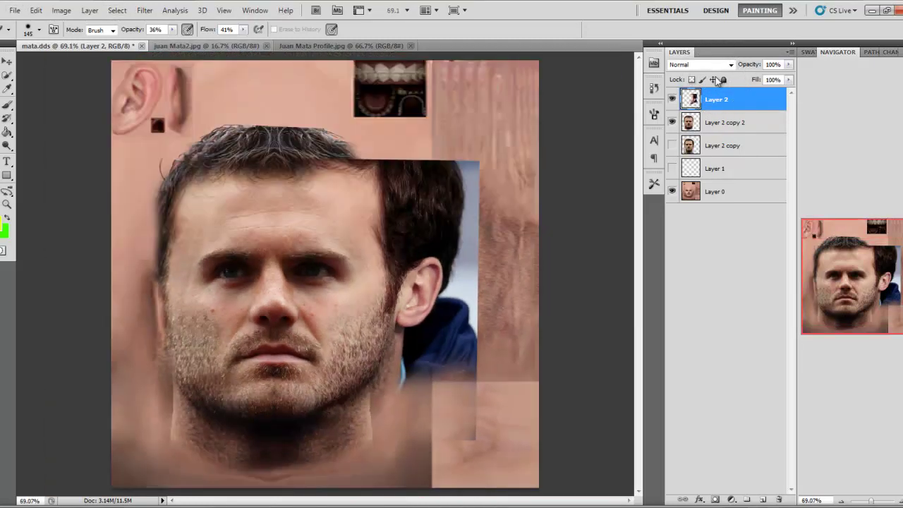
pyautogui.click(62, 10)
pyautogui.moveTo(80, 41)
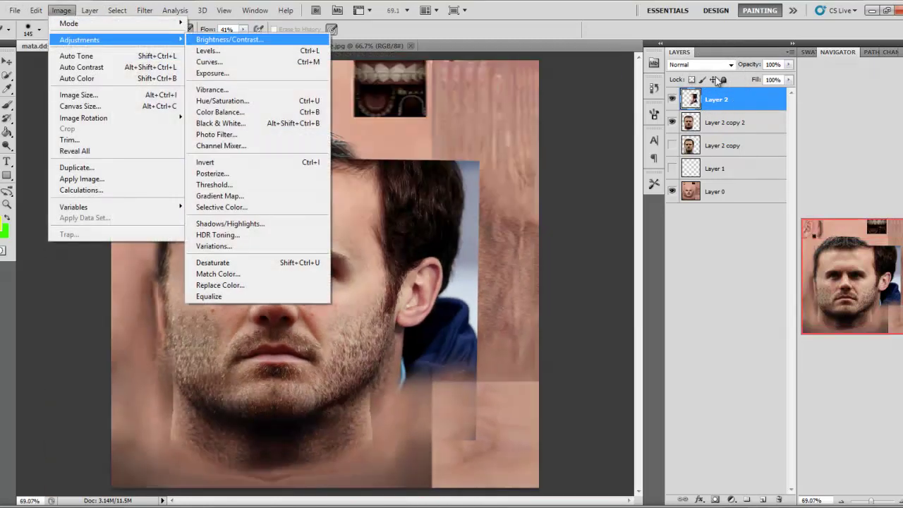
pyautogui.press('Return')
pyautogui.press('Up')
pyautogui.press('Up')
pyautogui.press('Up')
pyautogui.press('Up')
pyautogui.press('Up')
pyautogui.press('Up')
pyautogui.press('Up')
pyautogui.press('Up')
pyautogui.press('Up')
pyautogui.press('Up')
pyautogui.press('Up')
pyautogui.press('Up')
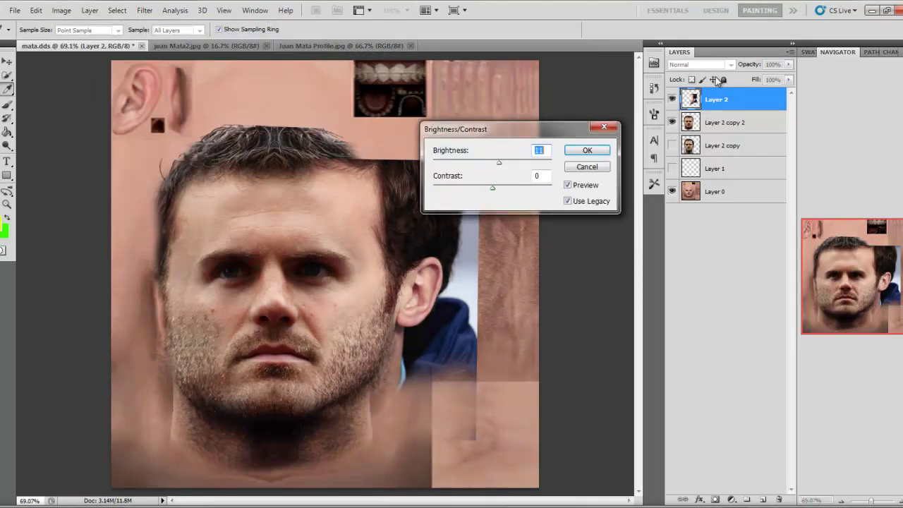
pyautogui.press('Down')
pyautogui.press('Down')
pyautogui.press('Down')
pyautogui.press('Down')
pyautogui.press('Down')
pyautogui.press('Down')
pyautogui.press('Down')
pyautogui.press('Down')
pyautogui.press('Down')
pyautogui.press('Down')
pyautogui.press('Down')
pyautogui.press('Down')
pyautogui.press('Down')
pyautogui.press('Down')
pyautogui.press('Down')
pyautogui.press('Down')
pyautogui.press('Down')
pyautogui.press('Down')
pyautogui.press('Down')
pyautogui.press('Down')
pyautogui.press('Down')
pyautogui.press('Down')
pyautogui.press('Down')
pyautogui.press('Down')
pyautogui.press('Down')
pyautogui.press('Down')
pyautogui.press('Down')
pyautogui.press('Down')
pyautogui.press('Down')
# Set the Contrast of the profile photo layer to 2.
pyautogui.press('Tab')
pyautogui.press('Up')
pyautogui.press('Up')
pyautogui.press('Up')
pyautogui.press('Up')
pyautogui.press('Up')
pyautogui.press('Up')
pyautogui.press('Up')
pyautogui.press('Up')
pyautogui.press('Up')
pyautogui.press('Up')
pyautogui.press('Up')
pyautogui.press('Up')
pyautogui.press('Up')
pyautogui.press('Up')
pyautogui.press('Up')
pyautogui.press('Up')
pyautogui.press('Up')
pyautogui.press('Up')
pyautogui.press('Down')
pyautogui.press('Down')
pyautogui.press('Down')
pyautogui.press('Down')
pyautogui.press('Down')
pyautogui.press('Down')
pyautogui.press('Down')
pyautogui.press('Down')
pyautogui.press('Down')
pyautogui.press('Down')
pyautogui.press('Down')
pyautogui.press('Down')
pyautogui.press('Down')
pyautogui.press('Down')
# Set the Brightness to -16 and apply the Brightness/Contrast adjustment to the profile photo layer.
pyautogui.hotkey('shift', 'Tab')
pyautogui.press('Up')
pyautogui.press('Up')
pyautogui.press('Up')
pyautogui.press('Up')
pyautogui.press('Up')
pyautogui.press('Up')
pyautogui.press('Up')
pyautogui.press('Up')
pyautogui.press('Up')
pyautogui.press('Down')
pyautogui.press('Down')
pyautogui.press('Down')
pyautogui.press('Down')
pyautogui.press('Down')
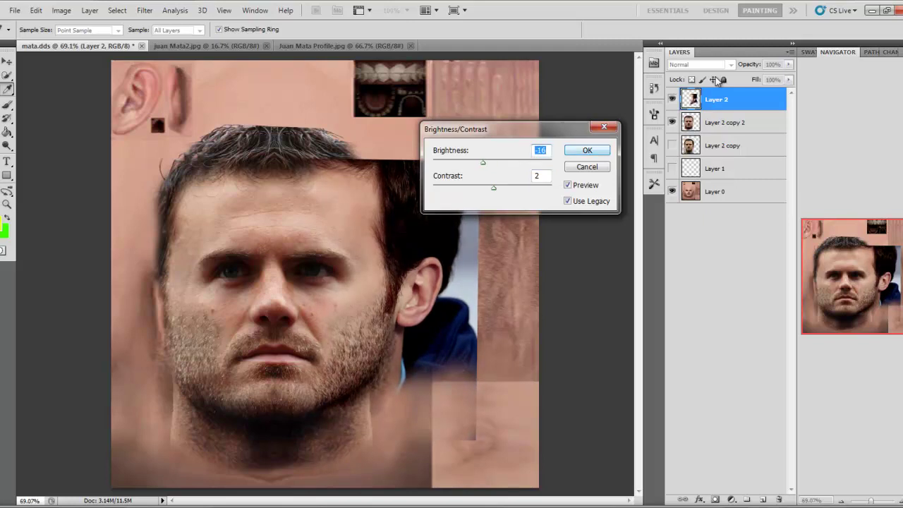
pyautogui.press('Return')
# Examine the colour match and the seams between the profile photo and the portrait, both close up and as a whole.
pyautogui.scroll(5, 715, 78)
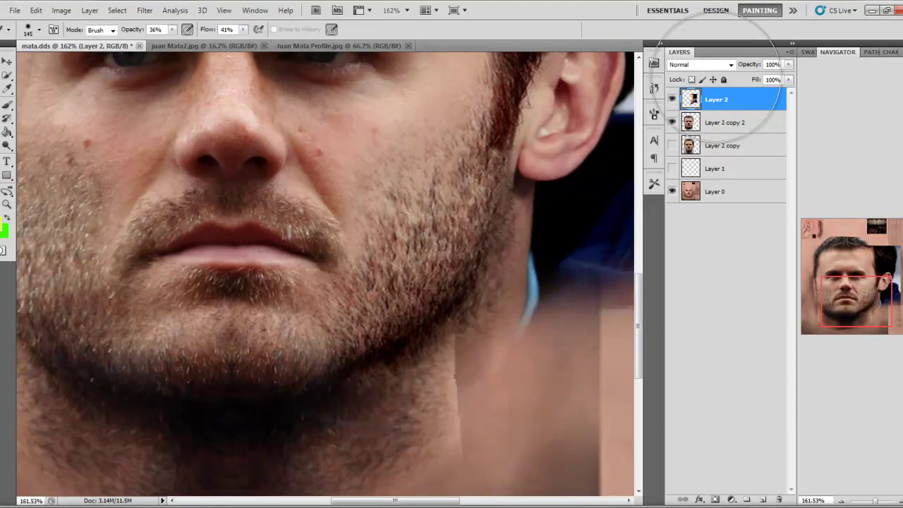
pyautogui.hotkey('ctrl', '0')
pyautogui.hotkey('ctrl', '-')
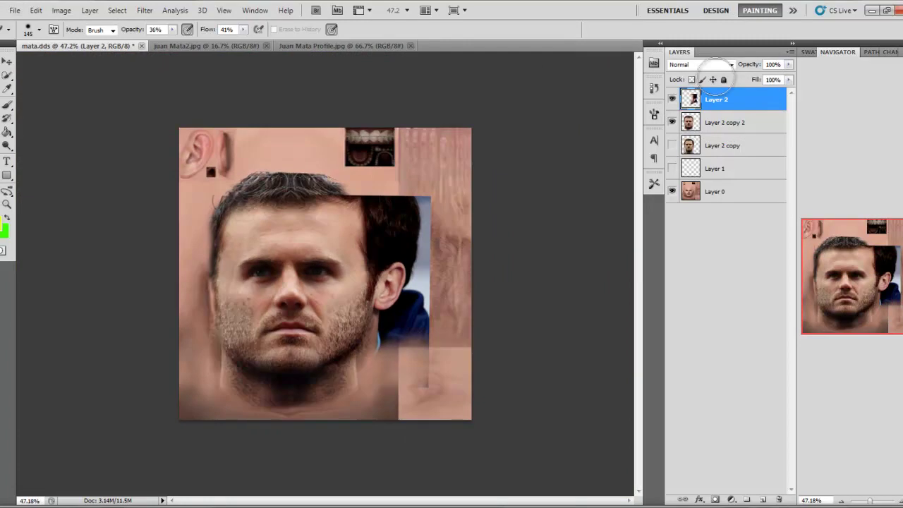
pyautogui.hotkey('ctrl', '0')
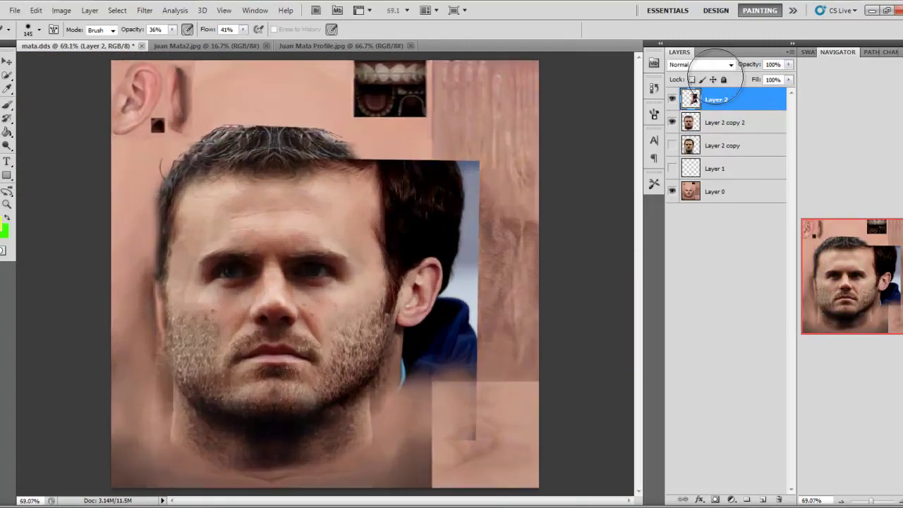
pyautogui.scroll(4, 715, 76)
pyautogui.scroll(-2, 716, 76)
pyautogui.scroll(-3, 715, 76)
pyautogui.scroll(3, 715, 76)
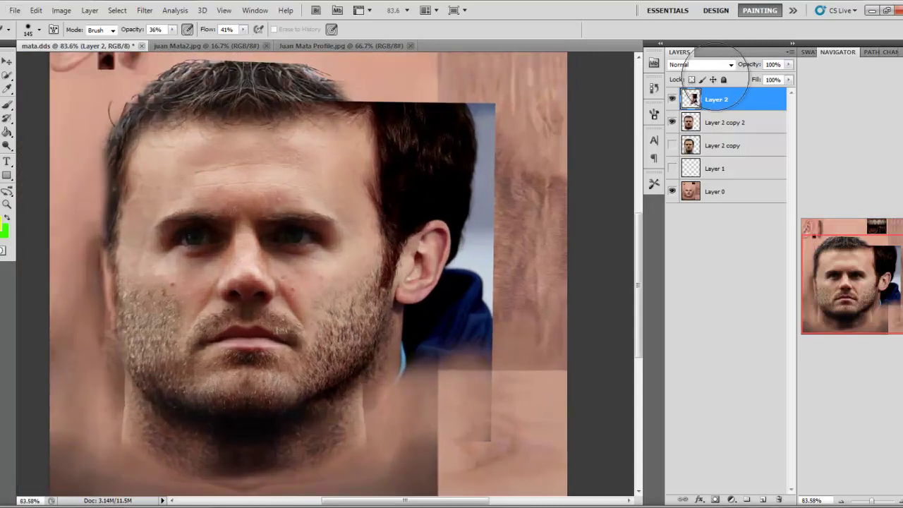
pyautogui.hotkey('ctrl', '-')
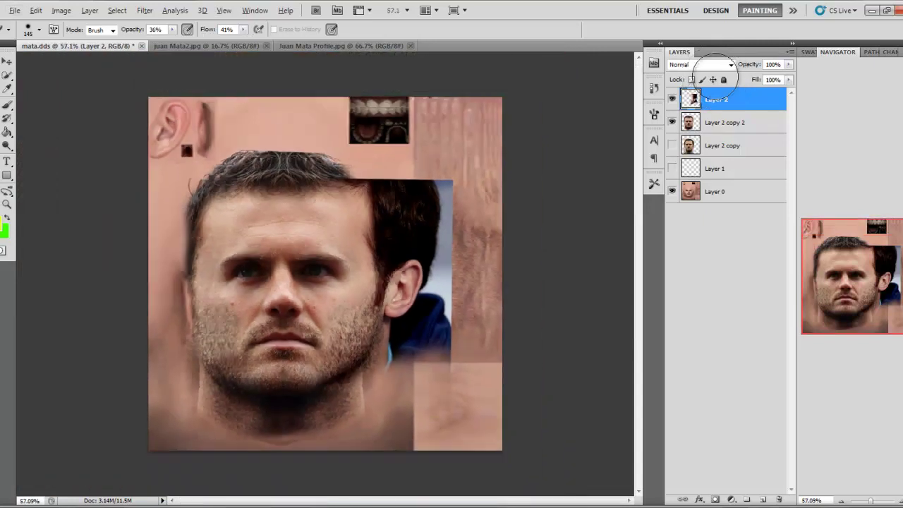
# Merge the profile photo layer down into Layer 2 copy 2 and copy the face half with the ear onto a new layer.
pyautogui.rightClick(732, 102)
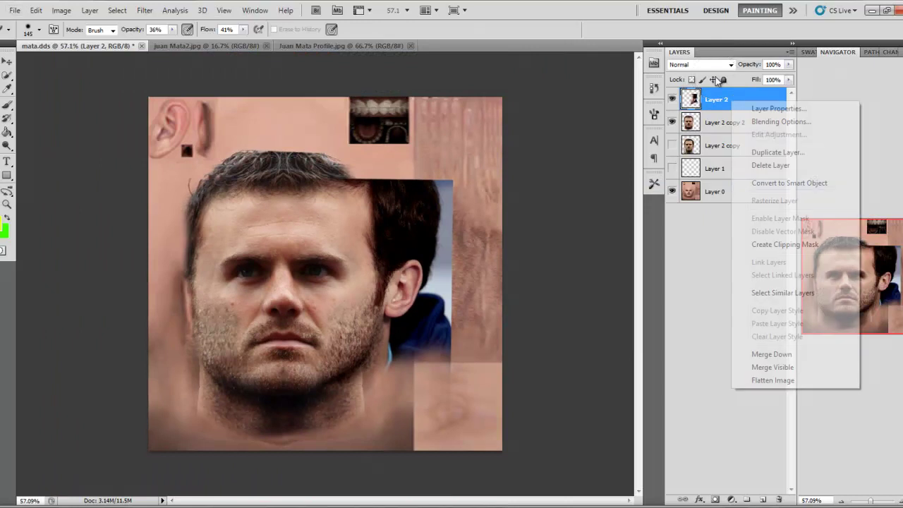
pyautogui.click(755, 354)
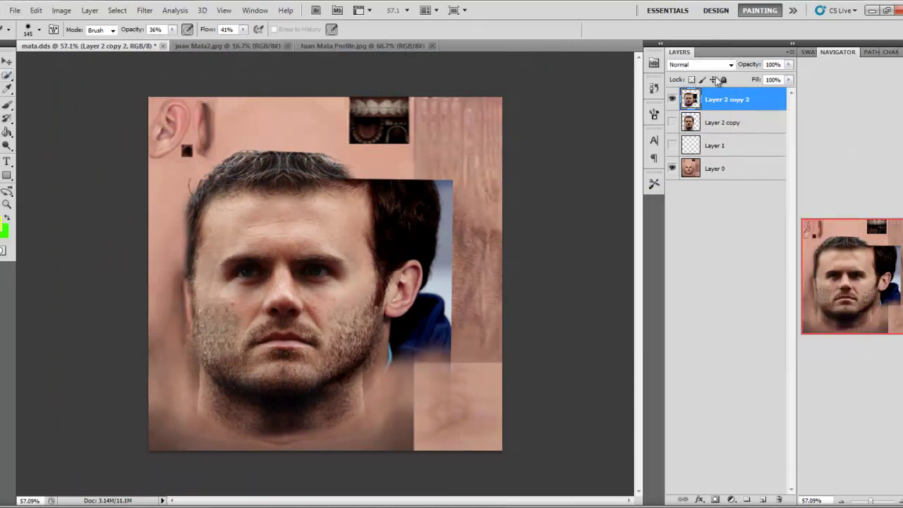
pyautogui.press('m')
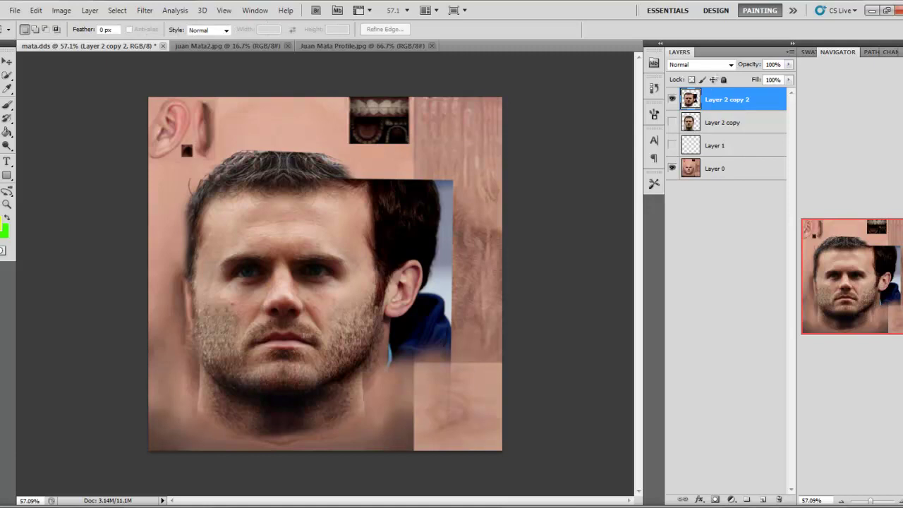
pyautogui.moveTo(386, 281); pyautogui.dragTo(283, 449)
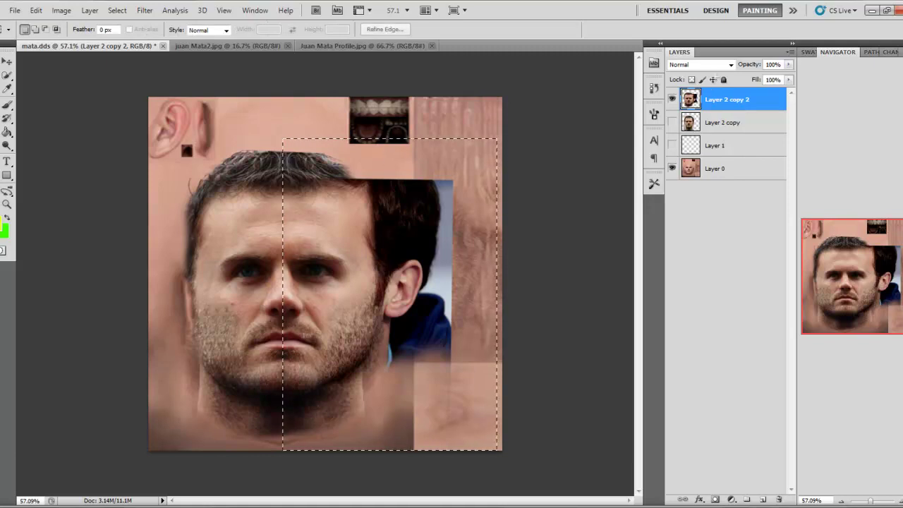
pyautogui.hotkey('ctrl', 'c')
pyautogui.hotkey('ctrl', 'v')
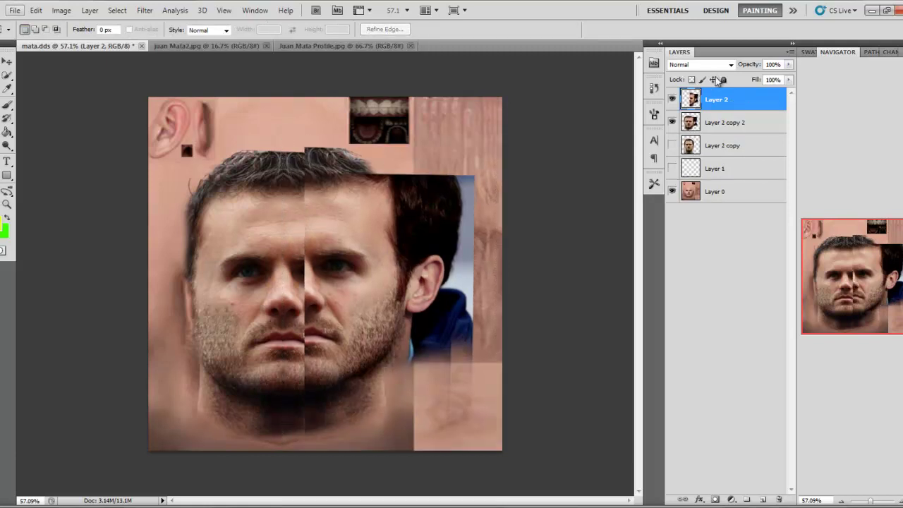
# Flip the pasted half-face layer horizontally.
pyautogui.hotkey('alt', 'e')
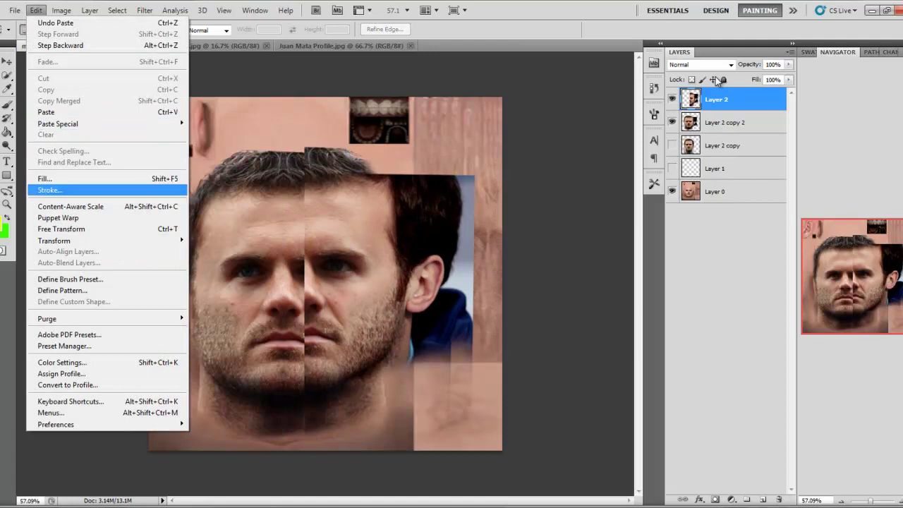
pyautogui.press('Right')
pyautogui.press('Up')
pyautogui.press('Up')
pyautogui.press('Return')
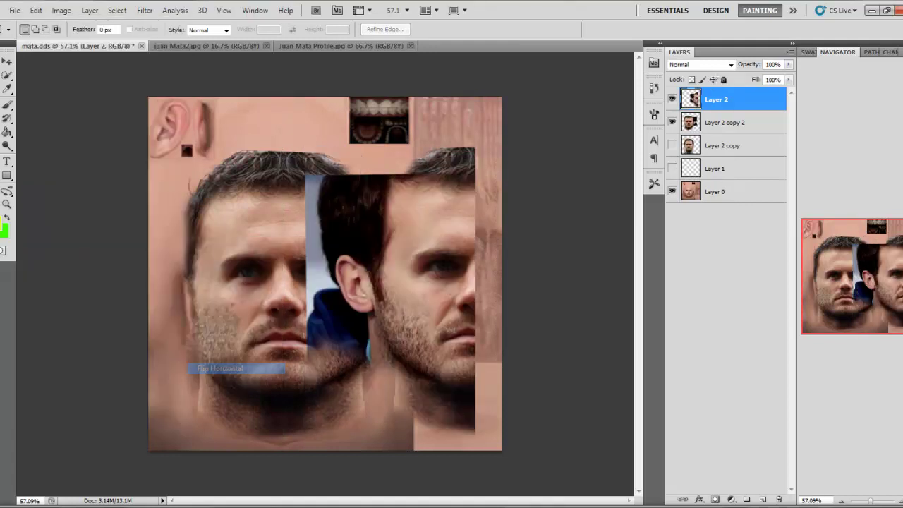
# Move the flipped half-face over the opposite side of the face, aligning it with the original half along the nose's centre line.
pyautogui.click(7, 62)
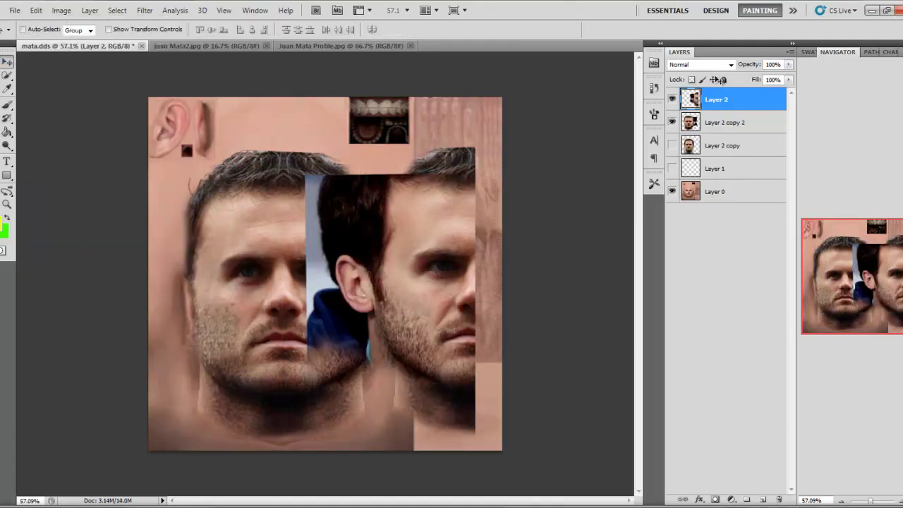
pyautogui.moveTo(409, 283); pyautogui.dragTo(283, 286)
pyautogui.hotkey('shift', 'Left')
pyautogui.hotkey('shift', 'Left')
pyautogui.hotkey('shift', 'Left')
pyautogui.hotkey('shift', 'Left')
pyautogui.hotkey('shift', 'Left')
pyautogui.hotkey('shift', 'Left')
pyautogui.hotkey('shift', 'Left')
pyautogui.hotkey('shift', 'Left')
pyautogui.hotkey('shift', 'Left')
pyautogui.hotkey('shift', 'Left')
pyautogui.hotkey('shift', 'Left')
pyautogui.hotkey('shift', 'Left')
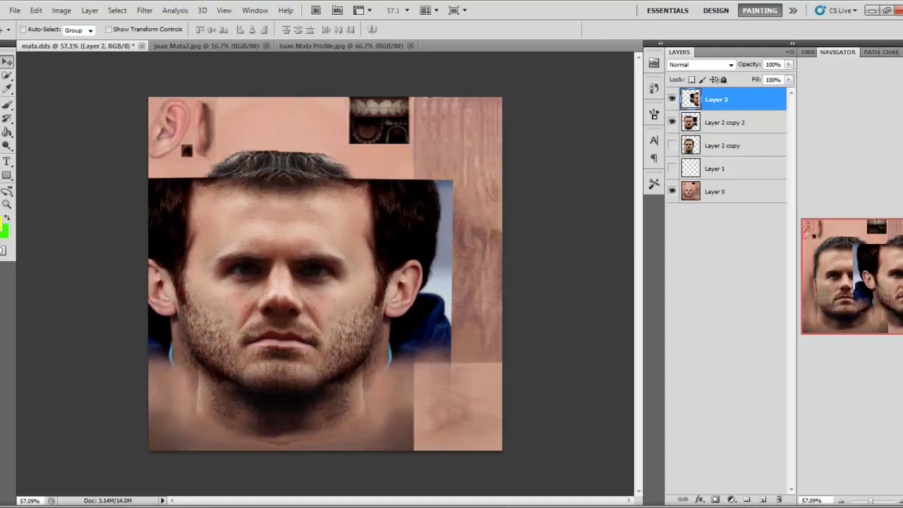
pyautogui.press('Right')
pyautogui.press('Right')
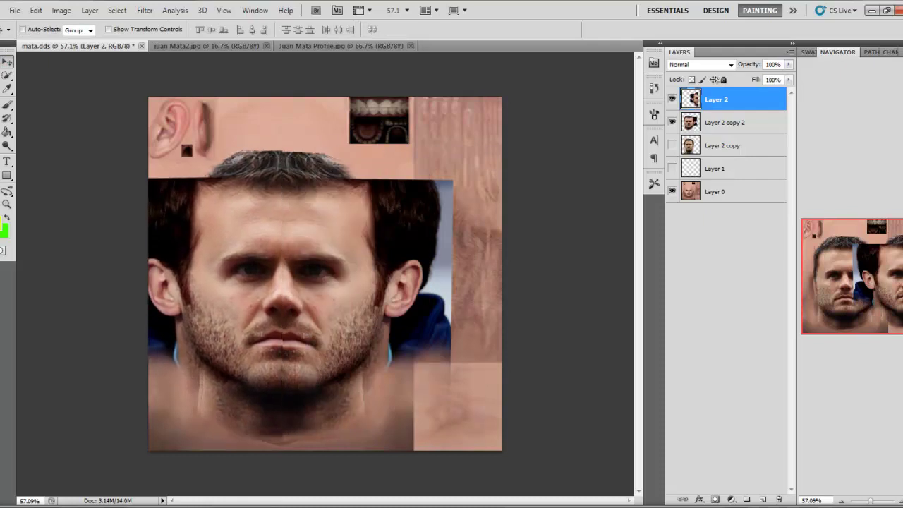
# Fine-tune the position of the flipped half-face layer until the eyes, nose, mouth and chin line up with the original half.
pyautogui.press('Left')
pyautogui.press('Left')
pyautogui.press('Right')
pyautogui.press('Right')
pyautogui.press('Left')
pyautogui.press('Left')
pyautogui.press('Left')
pyautogui.press('Left')
pyautogui.press('Down')
pyautogui.press('Down')
pyautogui.press('Up')
pyautogui.press('Up')
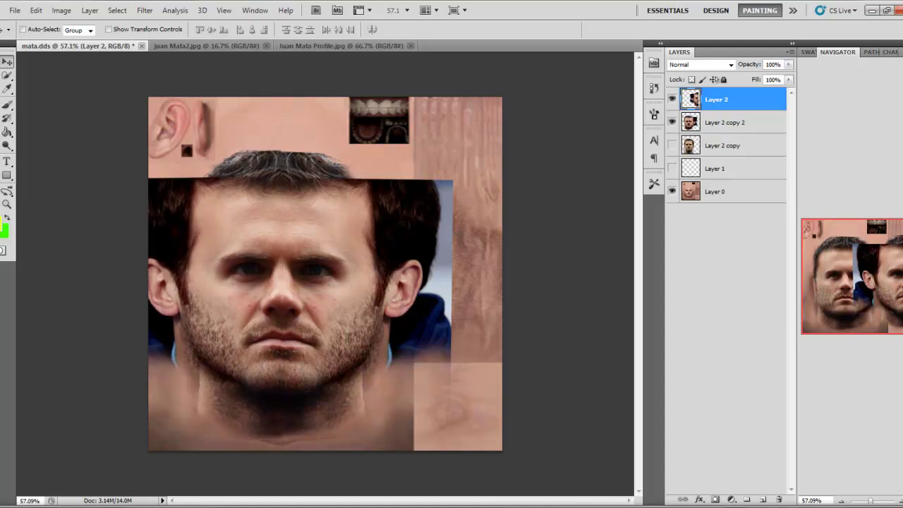
pyautogui.hotkey('shift', 'Down')
pyautogui.hotkey('shift', 'Down')
pyautogui.hotkey('shift', 'Up')
pyautogui.press('Right')
pyautogui.press('Right')
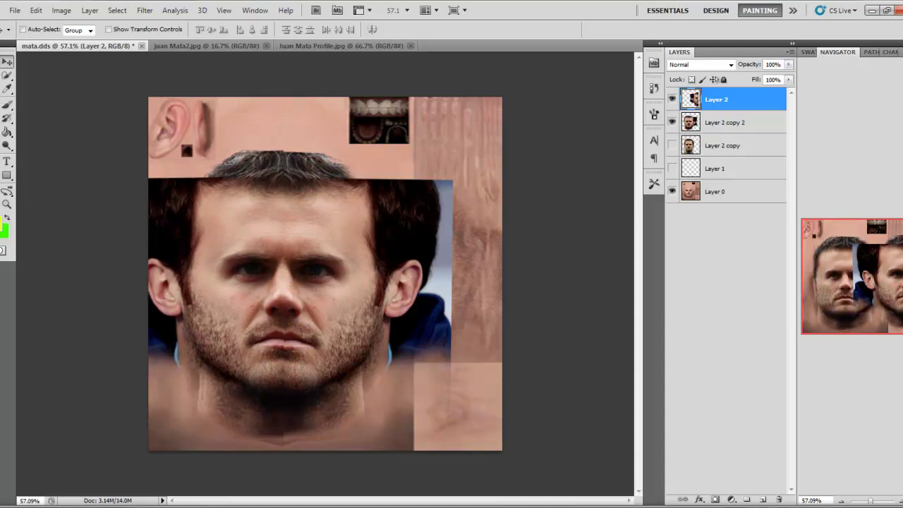
pyautogui.hotkey('shift', 'Down')
pyautogui.hotkey('shift', 'Up')
pyautogui.hotkey('shift', 'Down')
pyautogui.hotkey('shift', 'Up')
pyautogui.hotkey('shift', 'Up')
pyautogui.hotkey('shift', 'Down')
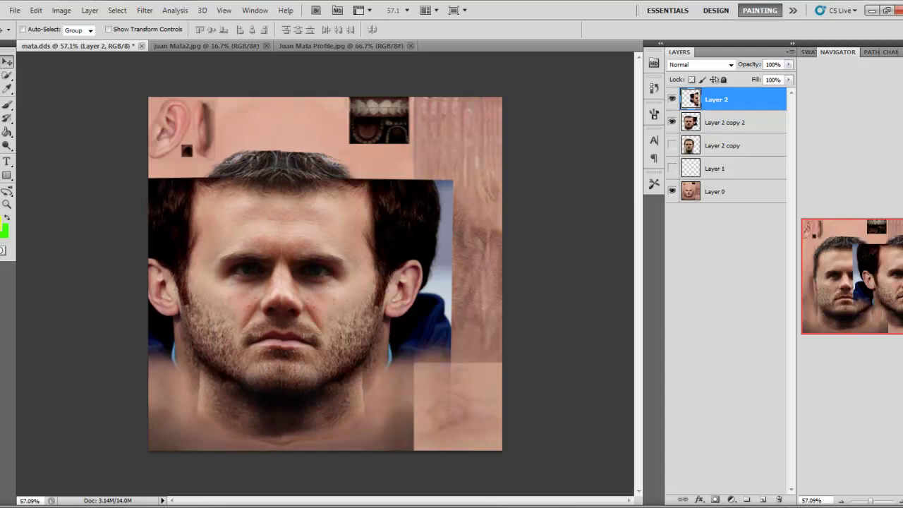
# Erase the flipped half's inner edge with the Eraser at 100% opacity to blend the centre seam from the nose to the chin.
pyautogui.press('e')
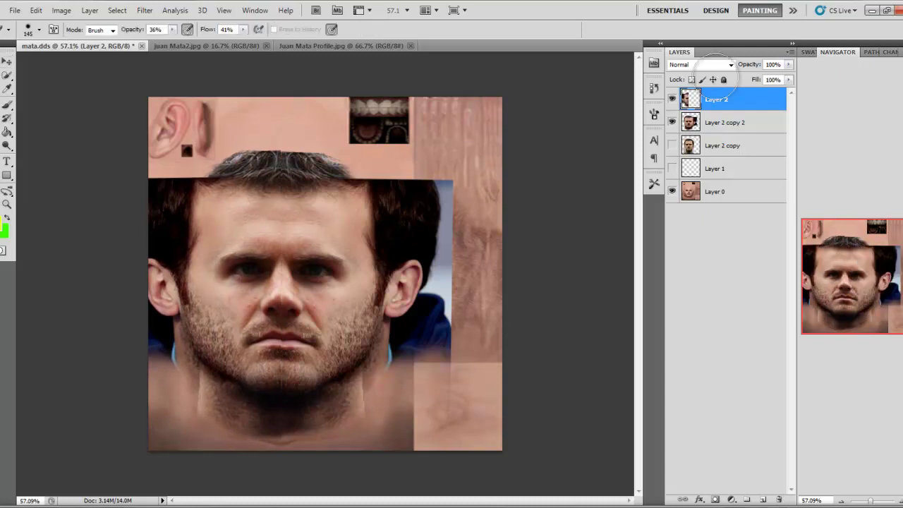
pyautogui.scroll(2, 715, 77)
pyautogui.scroll(-4, 715, 76)
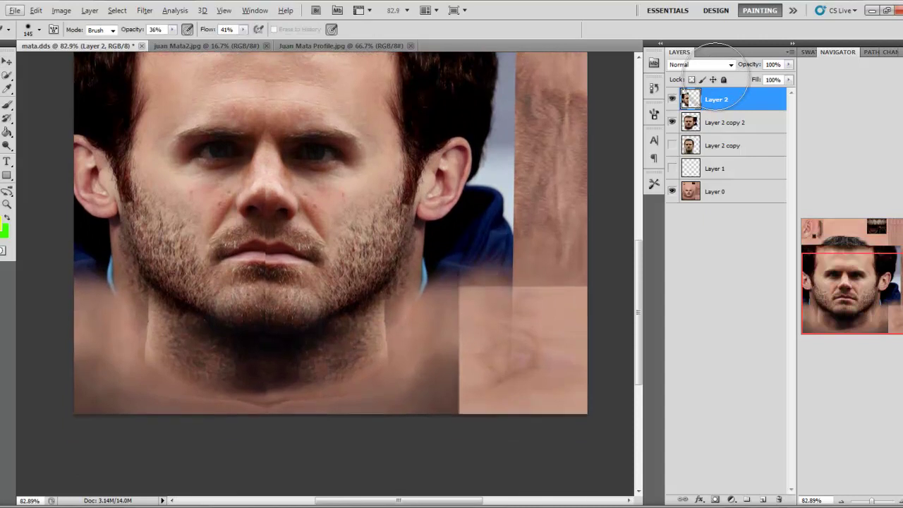
pyautogui.press('alt')
pyautogui.click(173, 30)
pyautogui.moveTo(173, 41); pyautogui.dragTo(211, 41)
pyautogui.moveTo(262, 208)
pyautogui.mouseDown()
pyautogui.moveTo(259, 238)
pyautogui.moveTo(238, 255)
pyautogui.moveTo(258, 291)
pyautogui.moveTo(256, 310)
pyautogui.mouseUp()
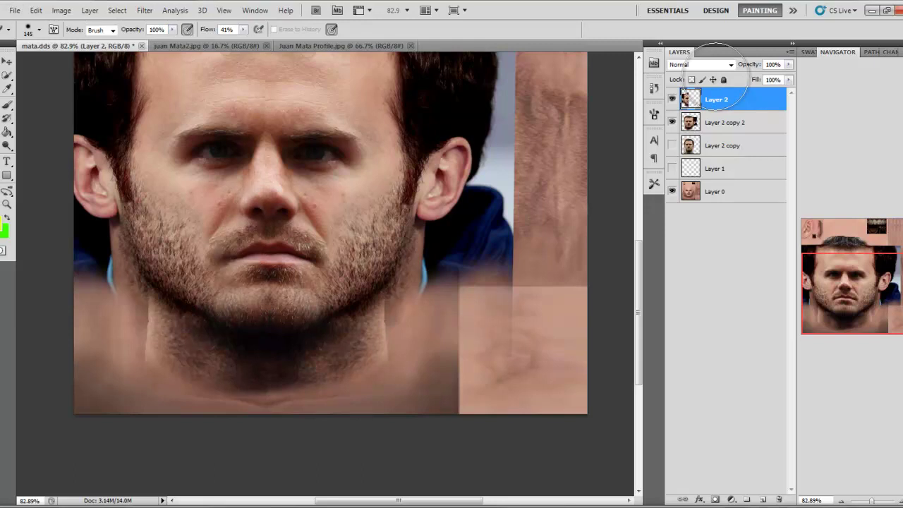
pyautogui.scroll(2, 258, 152)
pyautogui.moveTo(212, 272); pyautogui.dragTo(208, 299)
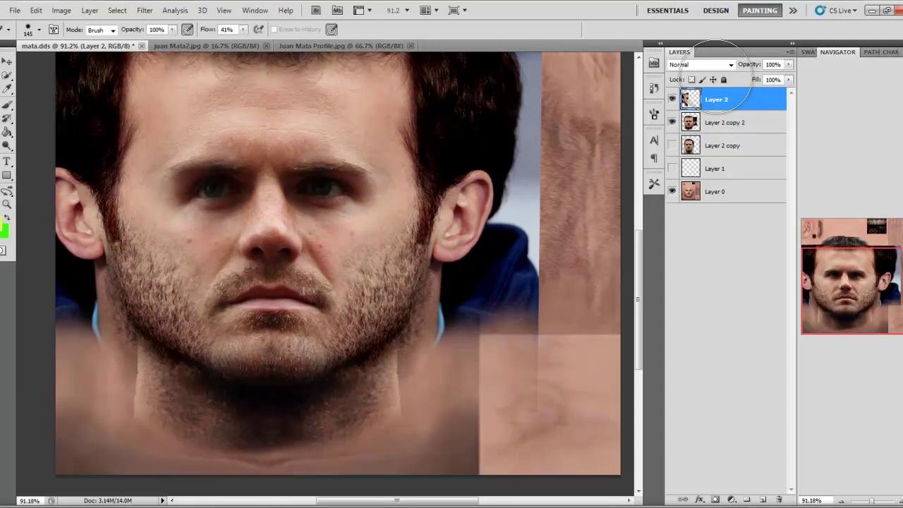
pyautogui.scroll(3, 715, 77)
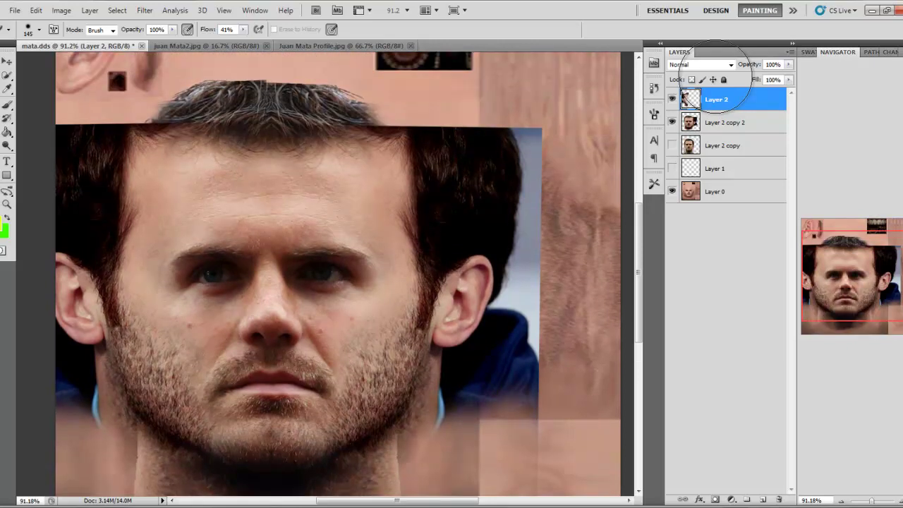
pyautogui.scroll(-5, 711, 71)
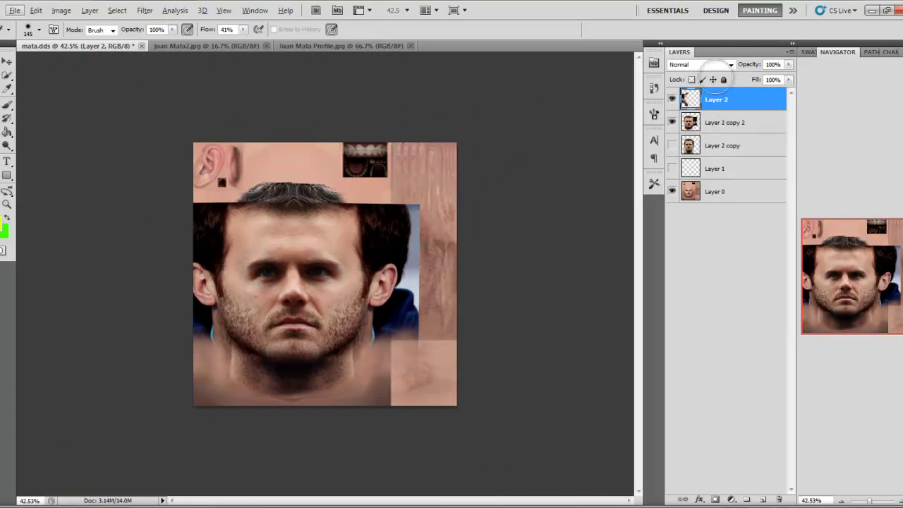
# Merge the flipped half-face layer down into Layer 2 copy 2.
pyautogui.rightClick(729, 99)
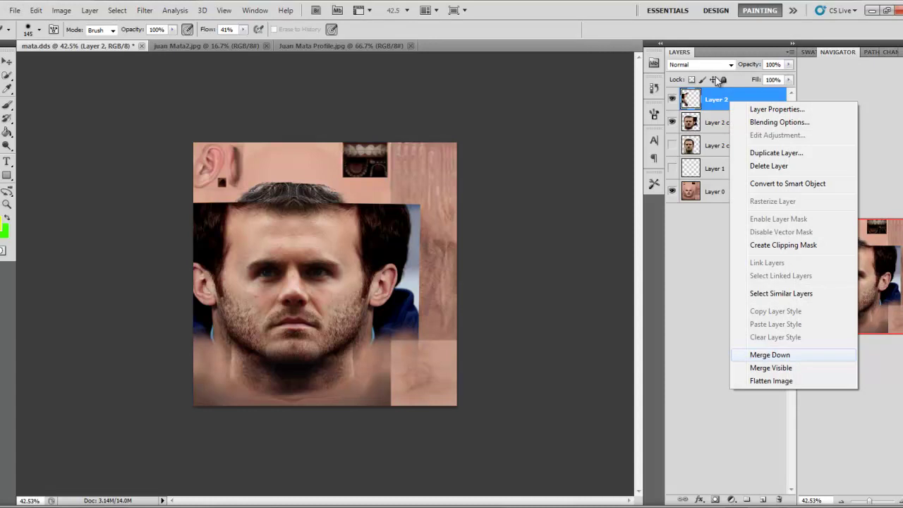
pyautogui.press('Escape')
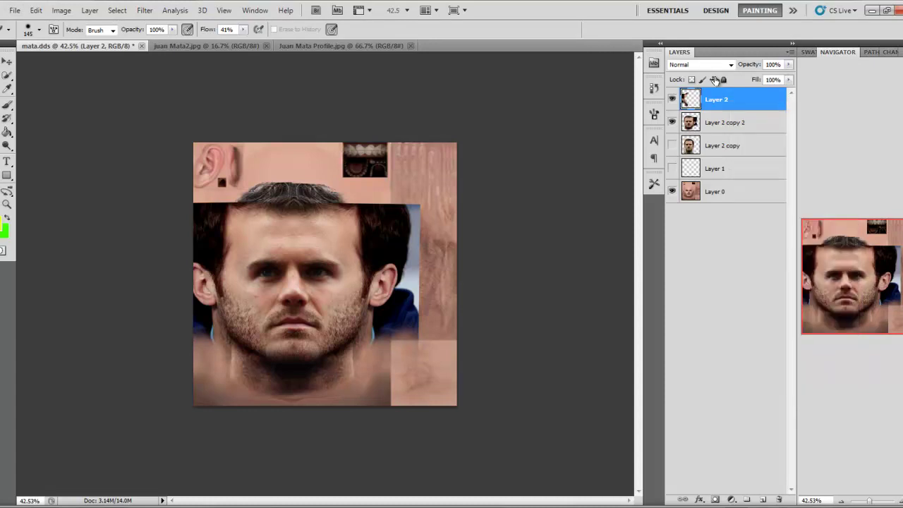
pyautogui.rightClick(721, 103)
pyautogui.click(740, 365)
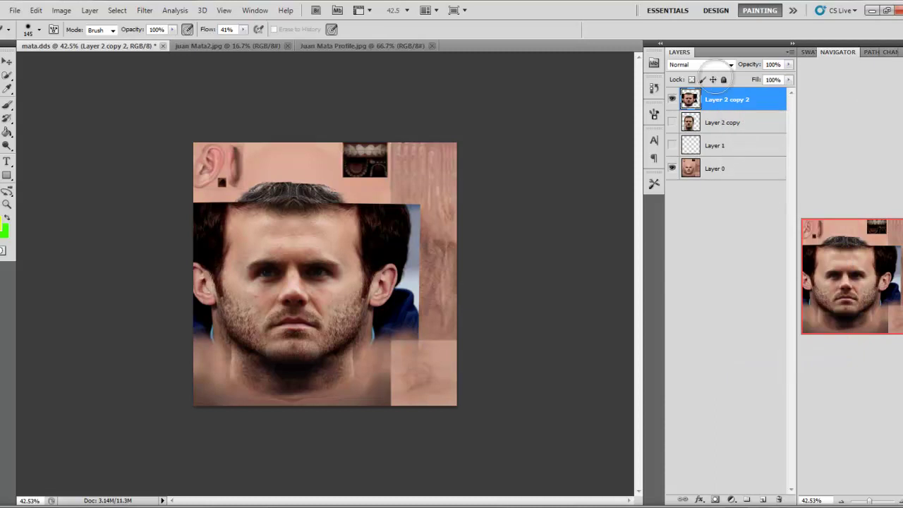
# Erase the hoodie and photo background around the ear and hair on the right side of the face.
pyautogui.hotkey('ctrl', '+')
pyautogui.scroll(7, 715, 76)
pyautogui.moveTo(420, 374)
pyautogui.mouseDown()
pyautogui.moveTo(505, 335)
pyautogui.moveTo(497, 315)
pyautogui.moveTo(477, 307)
pyautogui.moveTo(431, 332)
pyautogui.moveTo(444, 296)
pyautogui.moveTo(494, 268)
pyautogui.moveTo(501, 212)
pyautogui.moveTo(430, 289)
pyautogui.moveTo(431, 310)
pyautogui.moveTo(439, 272)
pyautogui.moveTo(518, 138)
pyautogui.moveTo(518, 180)
pyautogui.moveTo(508, 187)
pyautogui.mouseUp()
pyautogui.scroll(3, 518, 163)
pyautogui.moveTo(479, 134)
pyautogui.mouseDown()
pyautogui.moveTo(455, 148)
pyautogui.moveTo(473, 212)
pyautogui.mouseUp()
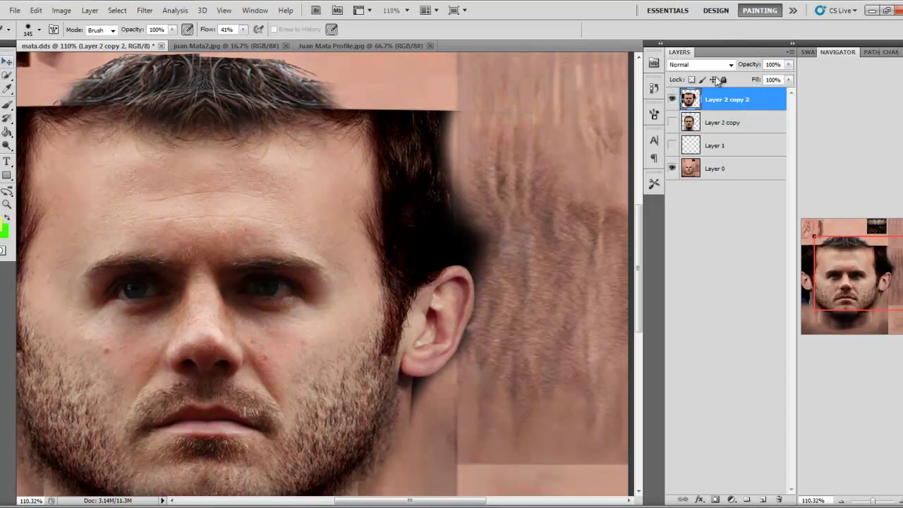
# Delete the vertical strip of the face layer that overlaps the wrinkled-skin area beside the face, and clear the selection.
pyautogui.press('m')
pyautogui.moveTo(465, 326); pyautogui.dragTo(446, 496)
pyautogui.scroll(-5, 445, 452)
pyautogui.press('alt')
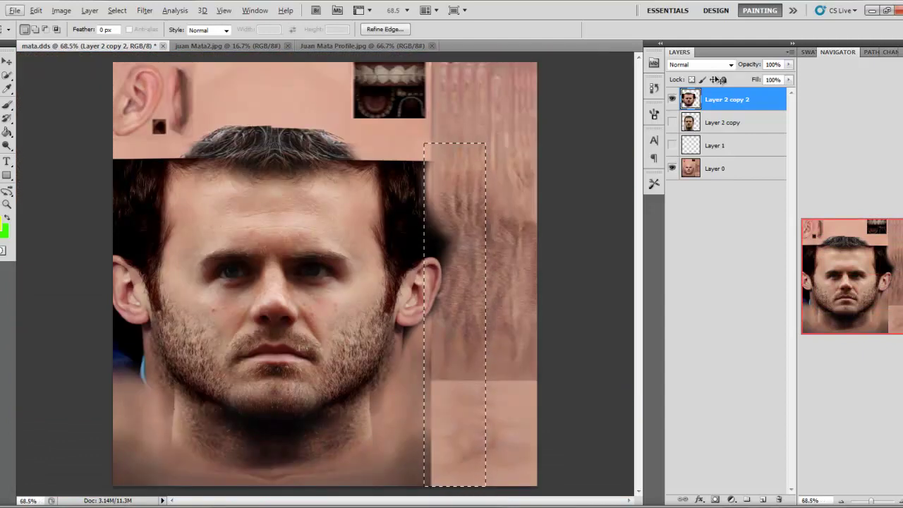
pyautogui.hotkey('ctrl', 'd')
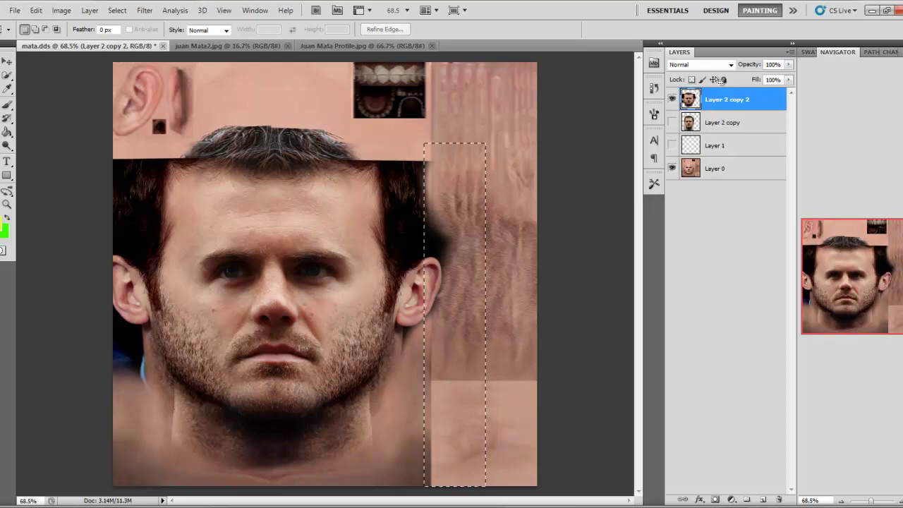
pyautogui.hotkey('ctrl', 'shift', 'd')
pyautogui.press('Delete')
pyautogui.hotkey('ctrl', 'd')
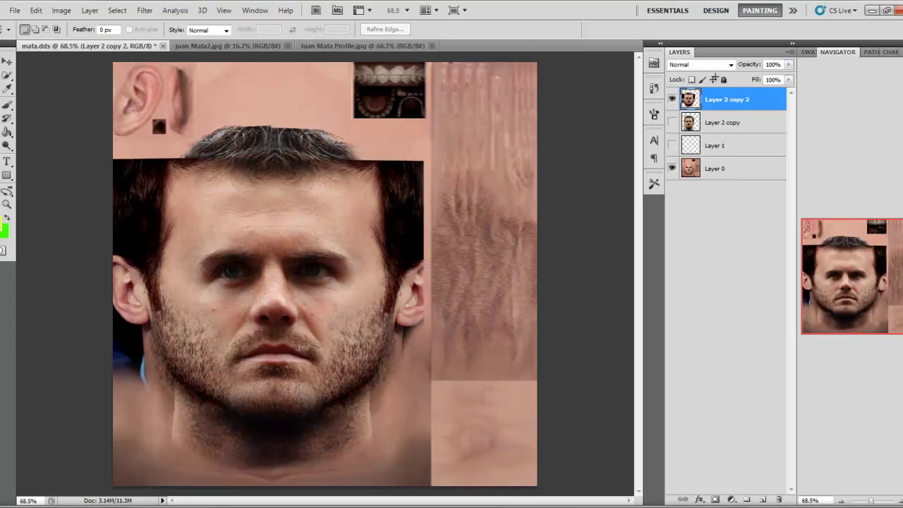
# Try deleting a narrow strip of the face layer along the texture's left edge, and undo the deletion.
pyautogui.moveTo(129, 480); pyautogui.dragTo(138, 486)
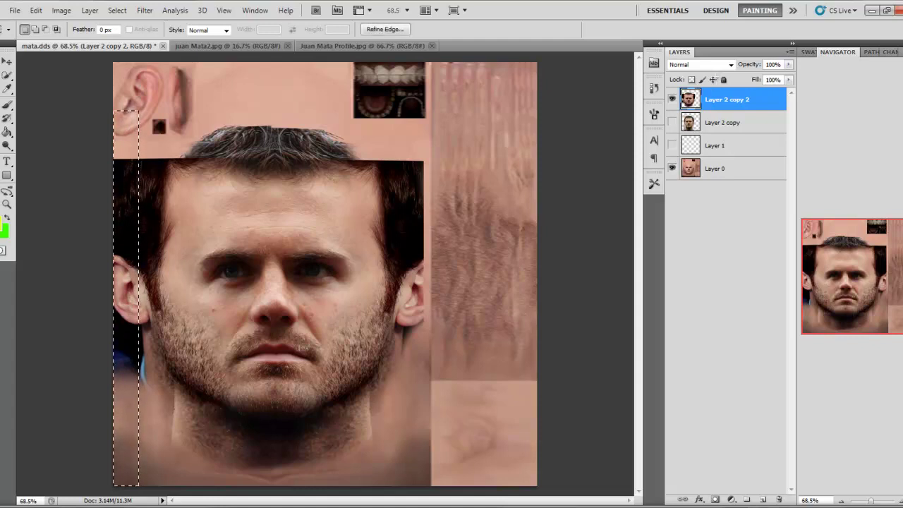
pyautogui.press('Delete')
pyautogui.hotkey('ctrl', 'd')
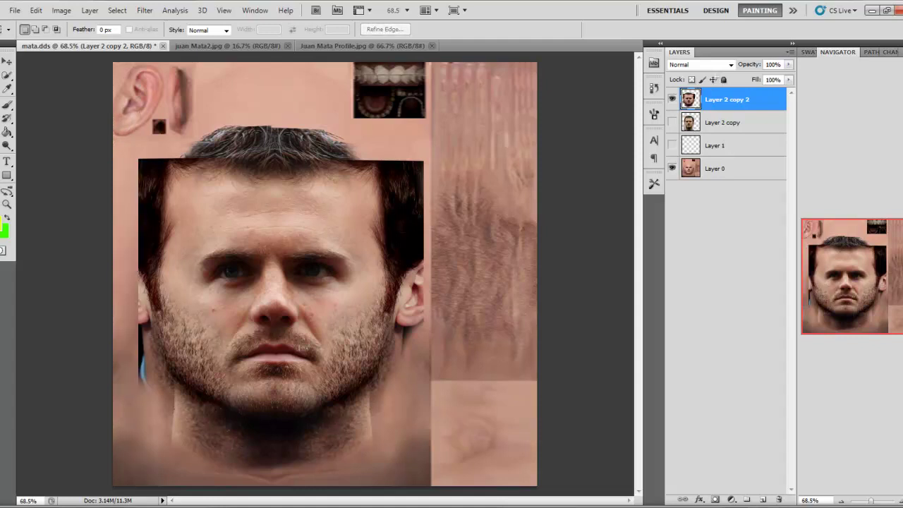
pyautogui.hotkey('ctrl', 'alt', 'z')
pyautogui.hotkey('ctrl', 'alt', 'z')
pyautogui.hotkey('ctrl', 'd')
# Erase the ear, outer hair and leftover background on the left side of the face with the soft Eraser.
pyautogui.press('e')
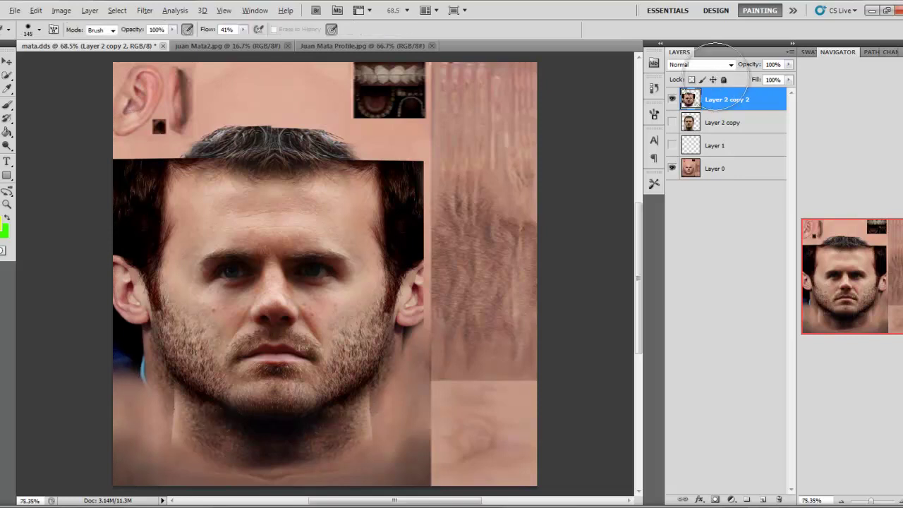
pyautogui.scroll(6, 715, 78)
pyautogui.moveTo(117, 310)
pyautogui.mouseDown()
pyautogui.moveTo(128, 292)
pyautogui.moveTo(126, 229)
pyautogui.moveTo(145, 266)
pyautogui.mouseUp()
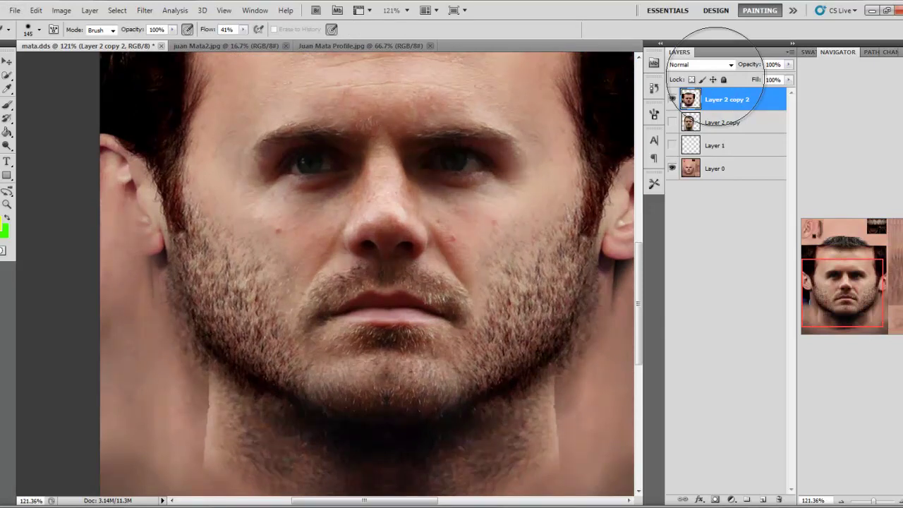
pyautogui.moveTo(117, 166); pyautogui.dragTo(113, 124)
pyautogui.scroll(4, 113, 124)
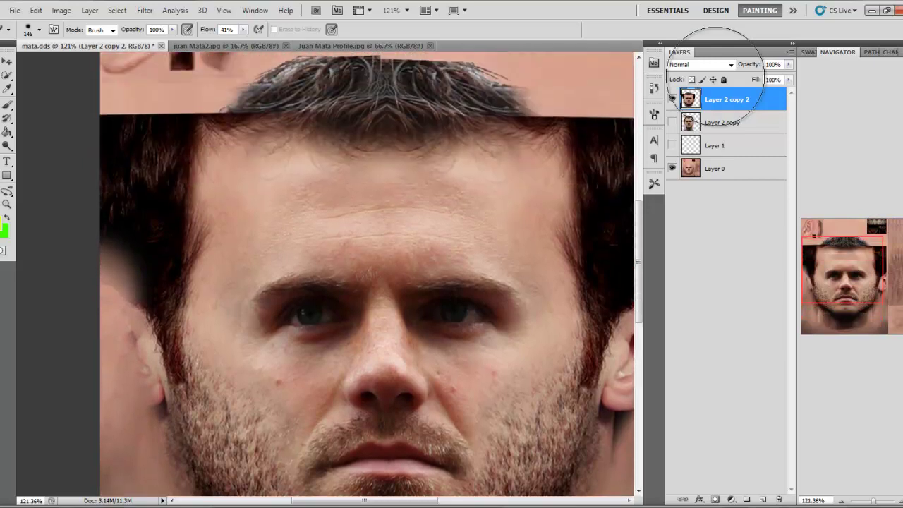
pyautogui.moveTo(134, 346)
pyautogui.mouseDown()
pyautogui.moveTo(127, 204)
pyautogui.moveTo(130, 141)
pyautogui.moveTo(142, 124)
pyautogui.mouseUp()
pyautogui.scroll(-4, 303, 275)
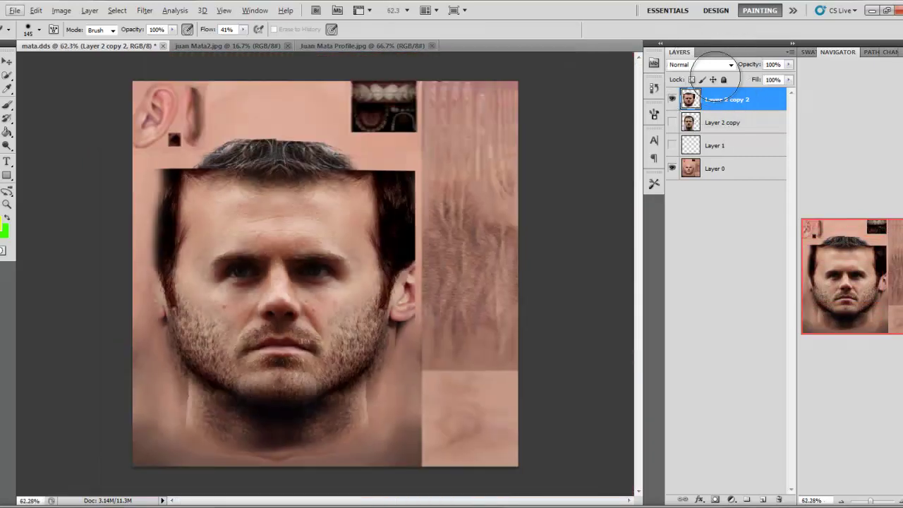
# Erase the ear and outer hair on the right side of the face to match the opposite side.
pyautogui.scroll(3, 396, 348)
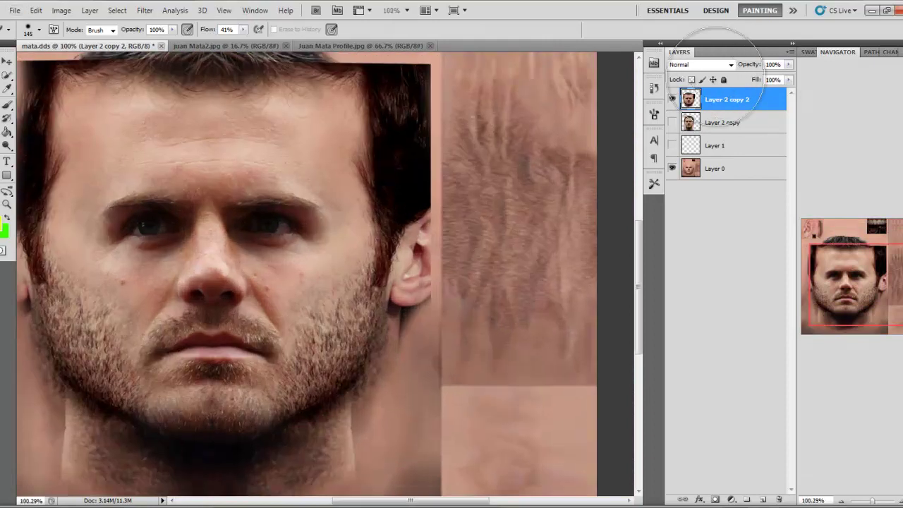
pyautogui.moveTo(432, 328)
pyautogui.mouseDown()
pyautogui.moveTo(439, 303)
pyautogui.moveTo(423, 309)
pyautogui.moveTo(443, 243)
pyautogui.mouseUp()
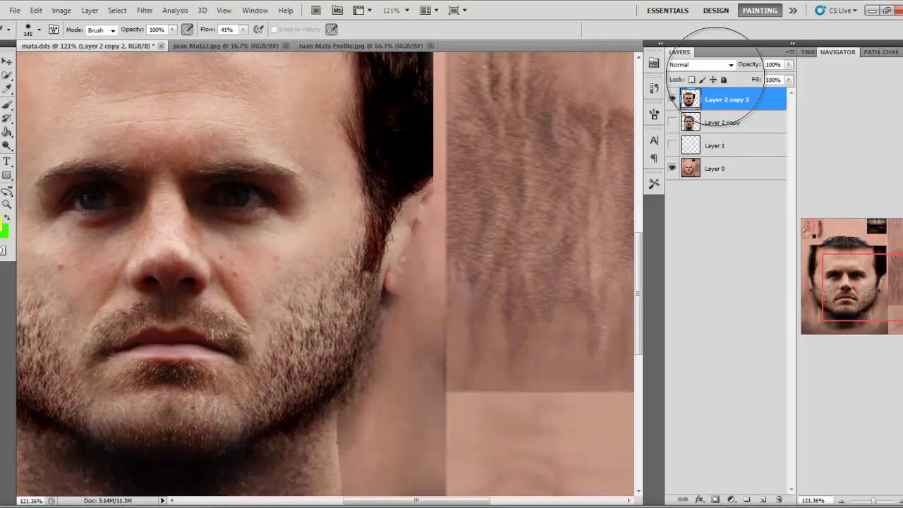
pyautogui.moveTo(445, 220); pyautogui.dragTo(448, 205)
pyautogui.scroll(3, 448, 205)
pyautogui.moveTo(457, 284)
pyautogui.mouseDown()
pyautogui.moveTo(416, 124)
pyautogui.moveTo(384, 123)
pyautogui.moveTo(416, 218)
pyautogui.moveTo(387, 123)
pyautogui.moveTo(405, 218)
pyautogui.moveTo(402, 116)
pyautogui.mouseUp()
pyautogui.scroll(-3, 715, 77)
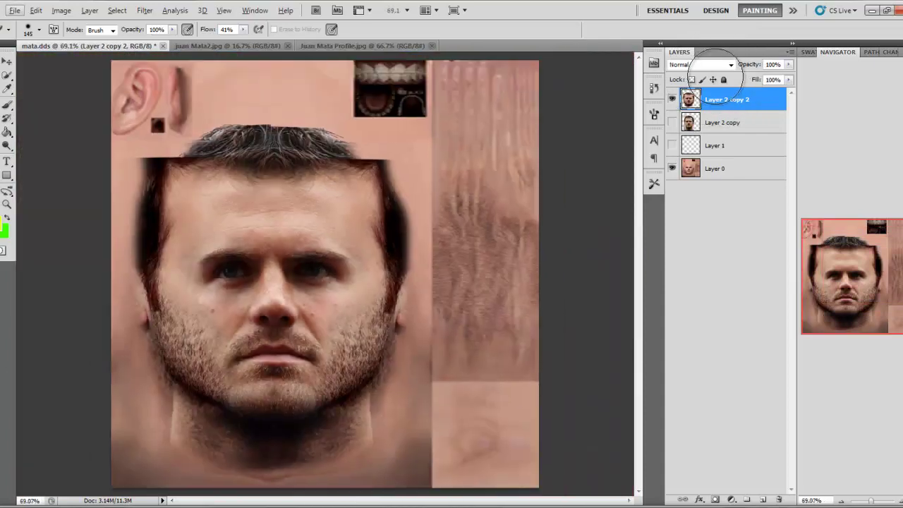
# Erase the square hair corners above both temples so the side hair follows a rounded outline.
pyautogui.scroll(2, 715, 77)
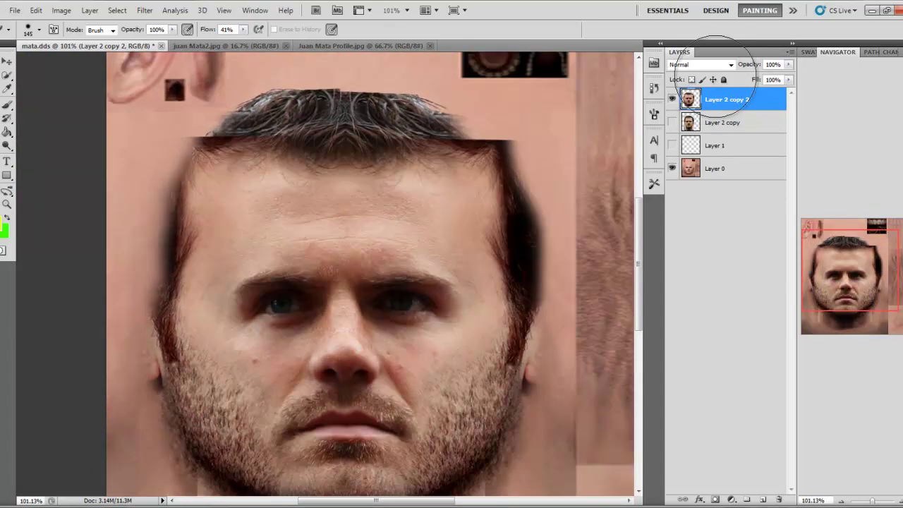
pyautogui.scroll(-2, 715, 70)
pyautogui.scroll(1, 717, 74)
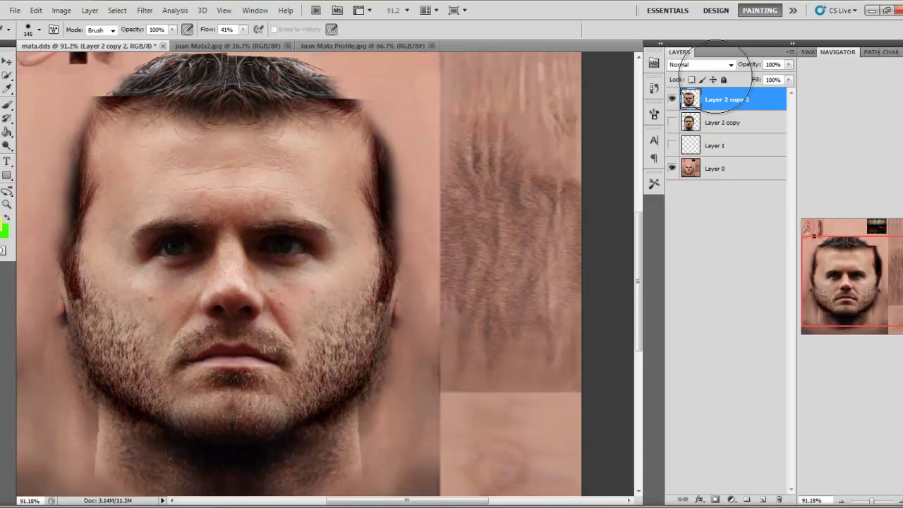
pyautogui.scroll(-4, 715, 76)
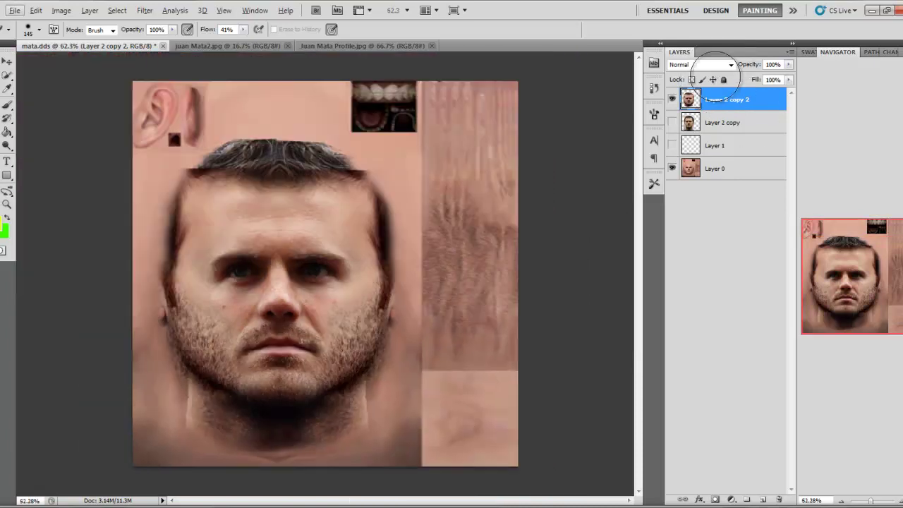
# Try erasing the hair above the forehead across the top of the head, and undo the erasing.
pyautogui.hotkey('ctrl', '+')
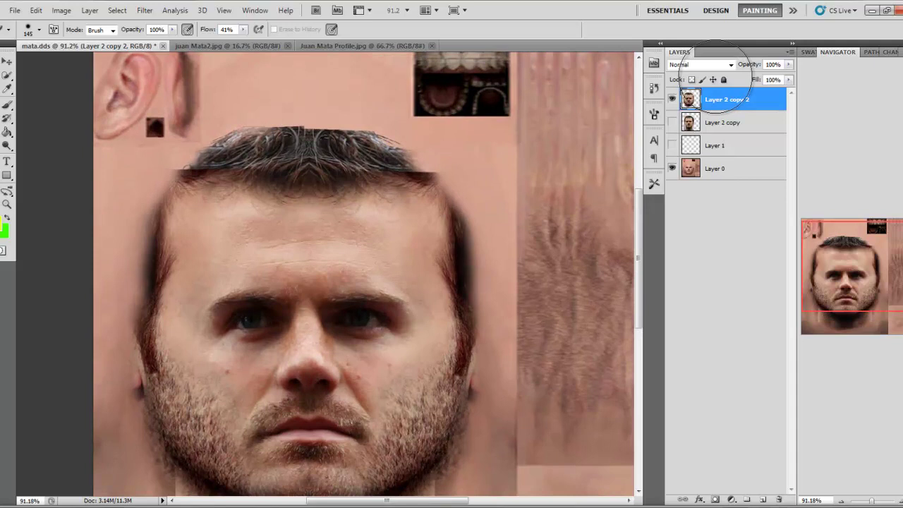
pyautogui.moveTo(466, 180)
pyautogui.mouseDown()
pyautogui.moveTo(430, 144)
pyautogui.moveTo(353, 125)
pyautogui.moveTo(381, 134)
pyautogui.moveTo(303, 126)
pyautogui.mouseUp()
pyautogui.moveTo(402, 141); pyautogui.dragTo(205, 145)
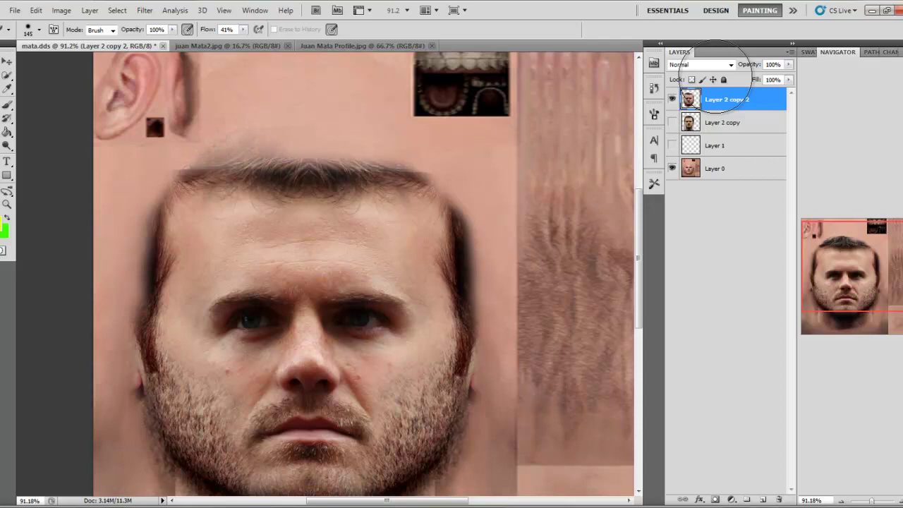
pyautogui.scroll(-2, 310, 211)
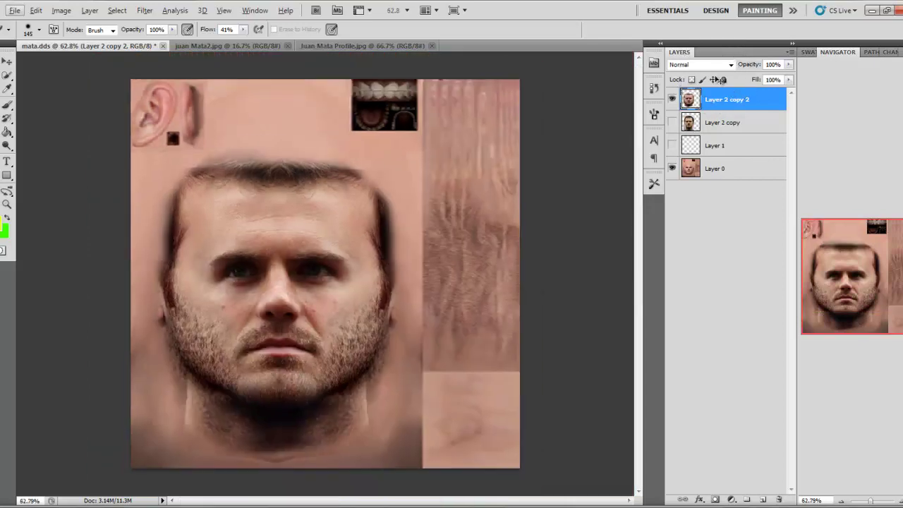
pyautogui.hotkey('ctrl', 'z')
# Set the Eraser opacity to 35% and fade the hard neck edge below the left side of the jaw into the skin.
pyautogui.scroll(-1, 176, 366)
pyautogui.scroll(5, 176, 366)
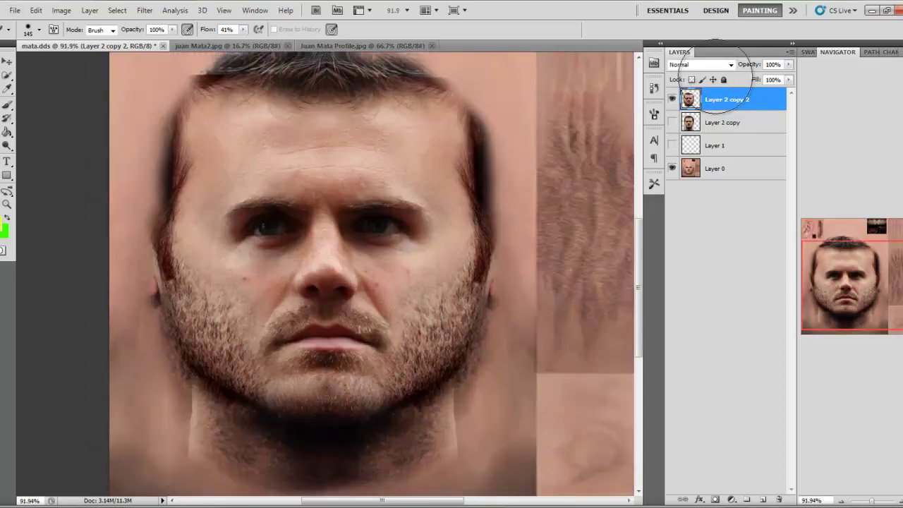
pyautogui.scroll(1, 310, 275)
pyautogui.click(173, 29)
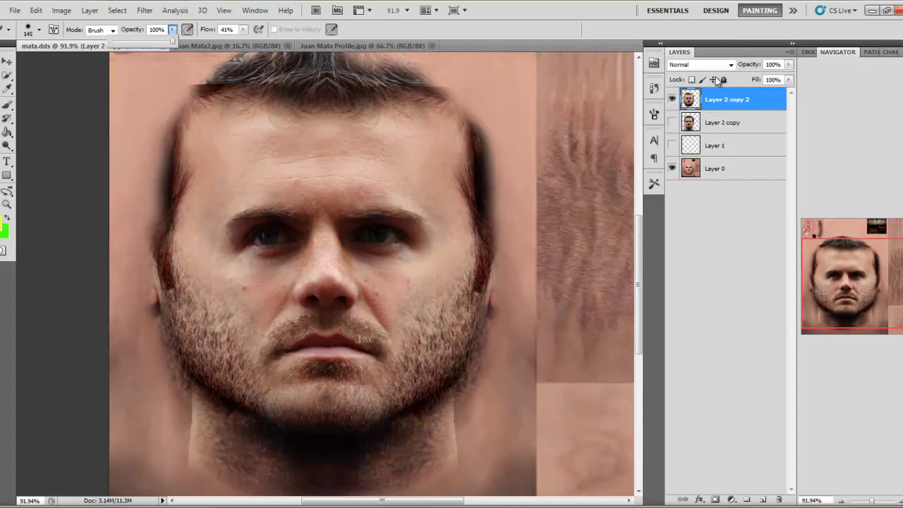
pyautogui.scroll(-8, 310, 275)
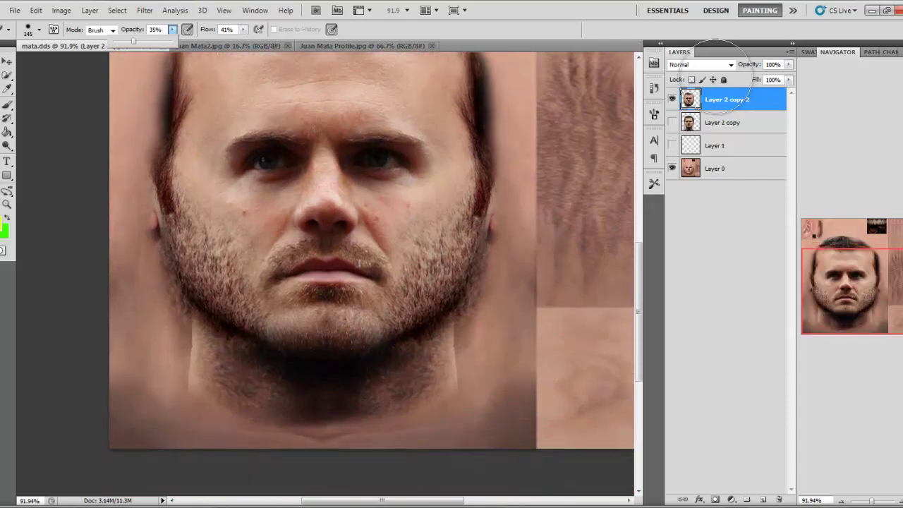
pyautogui.scroll(5, 117, 373)
pyautogui.press('Escape')
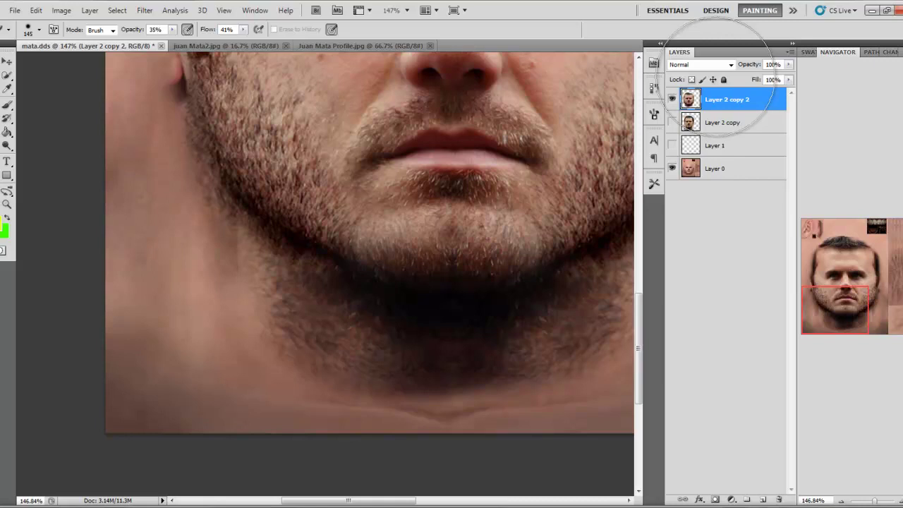
# Set the Eraser opacity to 100% and erase the top of the hair down to an even, flatter edge.
pyautogui.scroll(-8, 218, 373)
pyautogui.scroll(8, 361, 446)
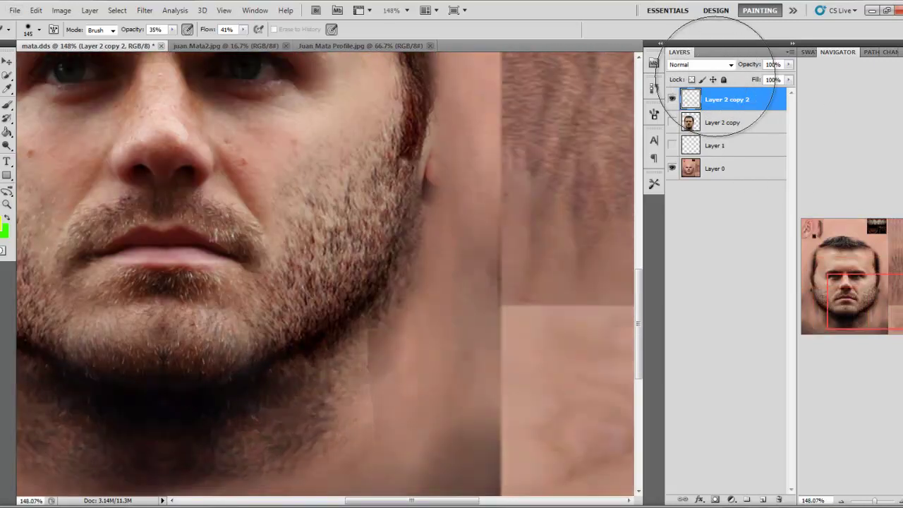
pyautogui.scroll(-8, 715, 76)
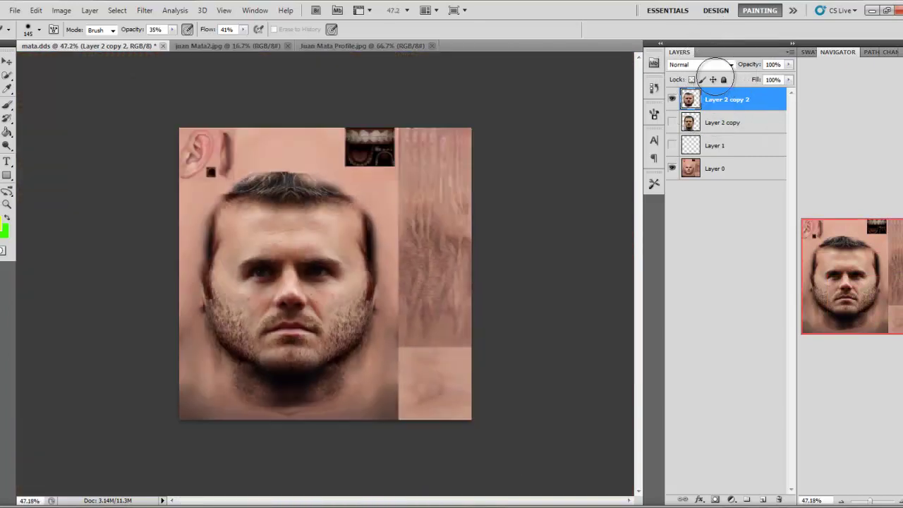
pyautogui.hotkey('ctrl', '+')
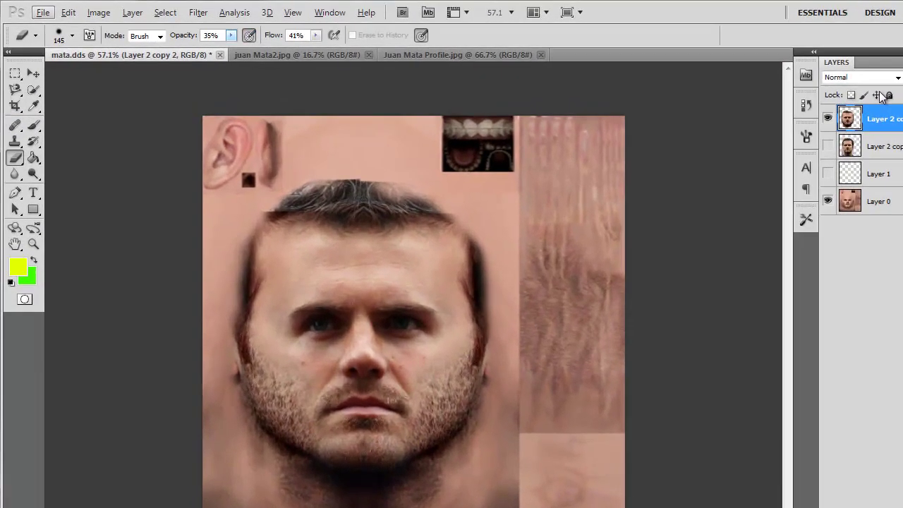
pyautogui.click(172, 30)
pyautogui.moveTo(173, 41); pyautogui.dragTo(188, 40)
pyautogui.scroll(5, 339, 245)
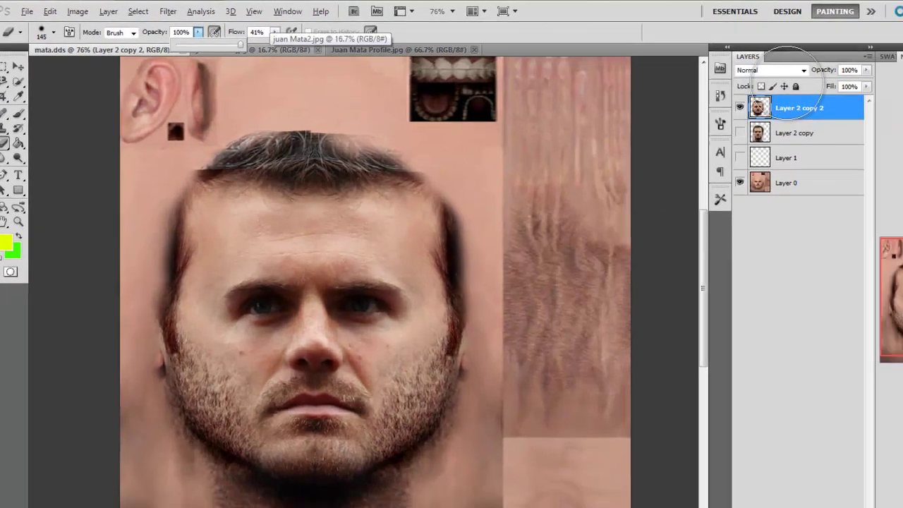
pyautogui.click(339, 245)
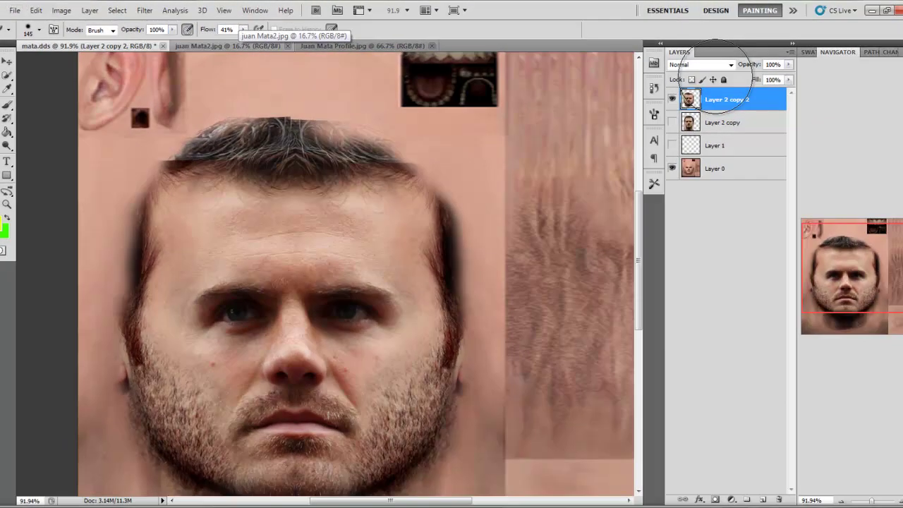
pyautogui.moveTo(367, 116); pyautogui.dragTo(261, 103)
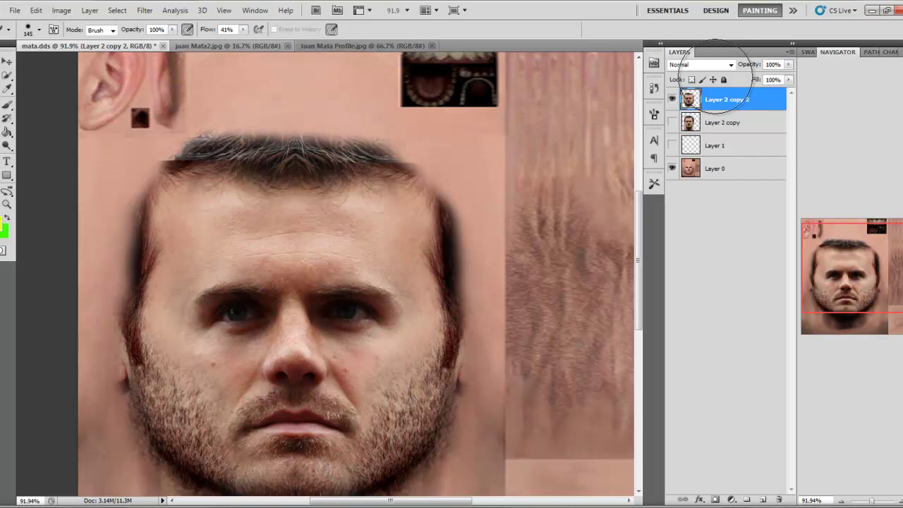
# Erase the protruding hairline corner above the left temple and trim the outer edge of the side hair below it.
pyautogui.scroll(-4, 346, 265)
pyautogui.scroll(4, 346, 264)
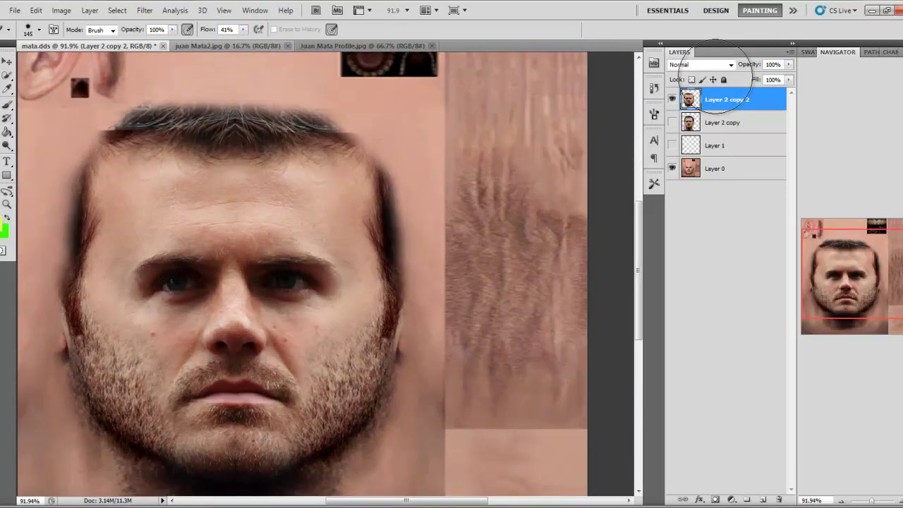
pyautogui.scroll(-5, 715, 76)
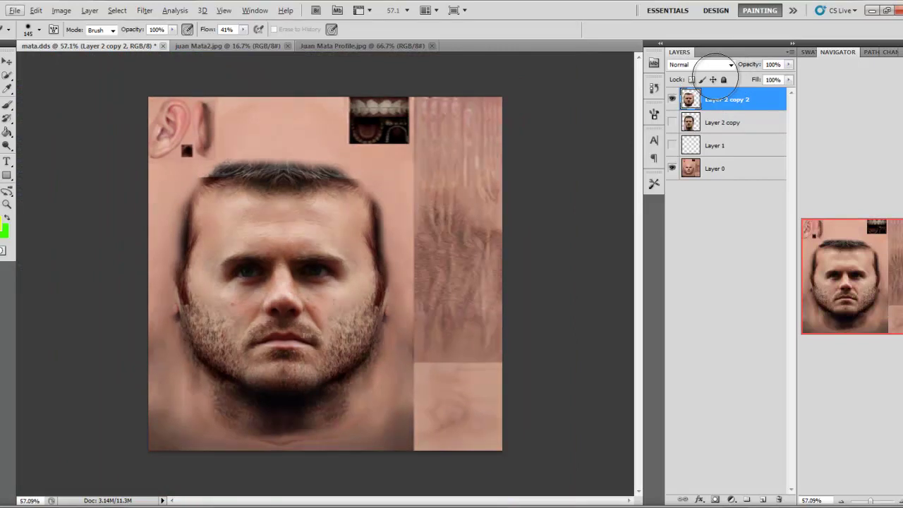
pyautogui.scroll(6, 715, 77)
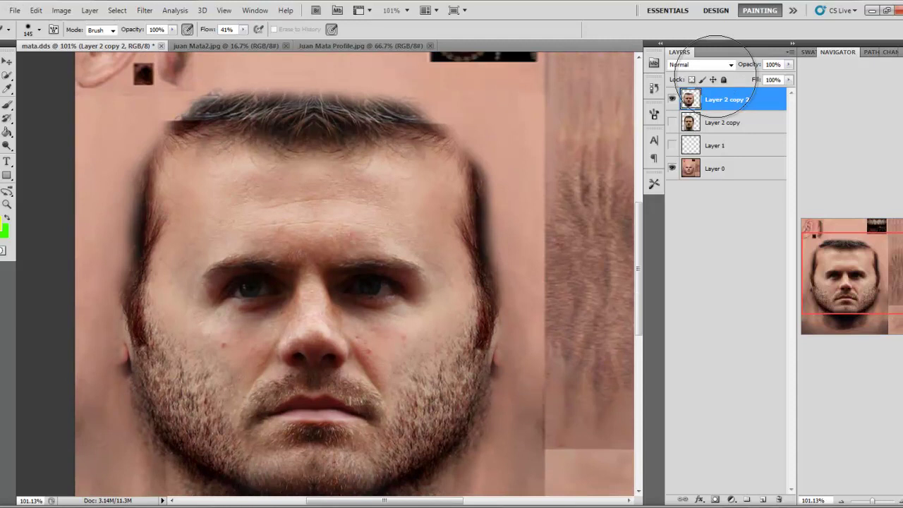
pyautogui.click(177, 108)
pyautogui.click(171, 117)
pyautogui.click(175, 111)
pyautogui.click(169, 122)
pyautogui.click(127, 174)
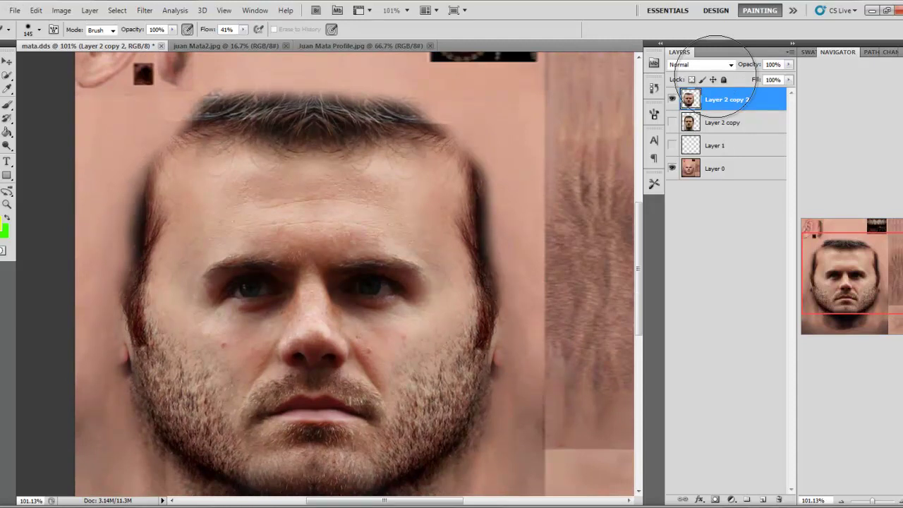
pyautogui.click(123, 210)
pyautogui.click(113, 247)
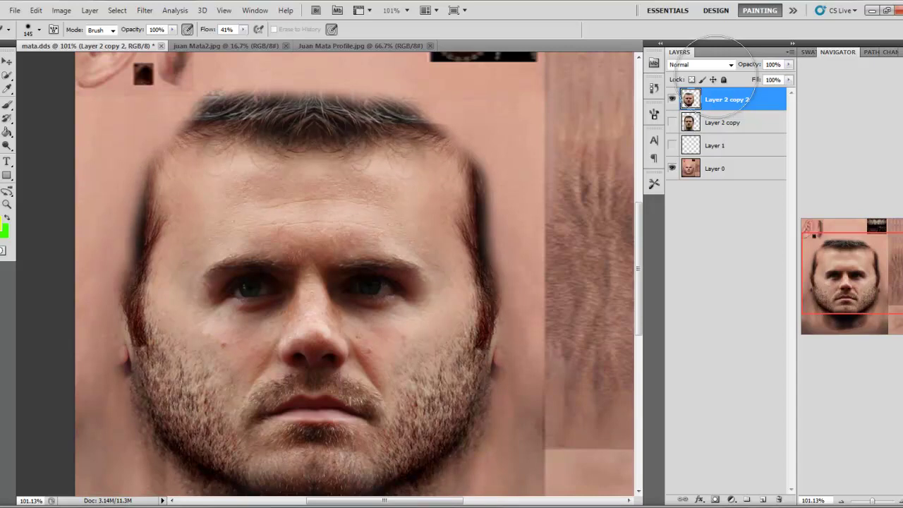
pyautogui.hotkey('ctrl', '0')
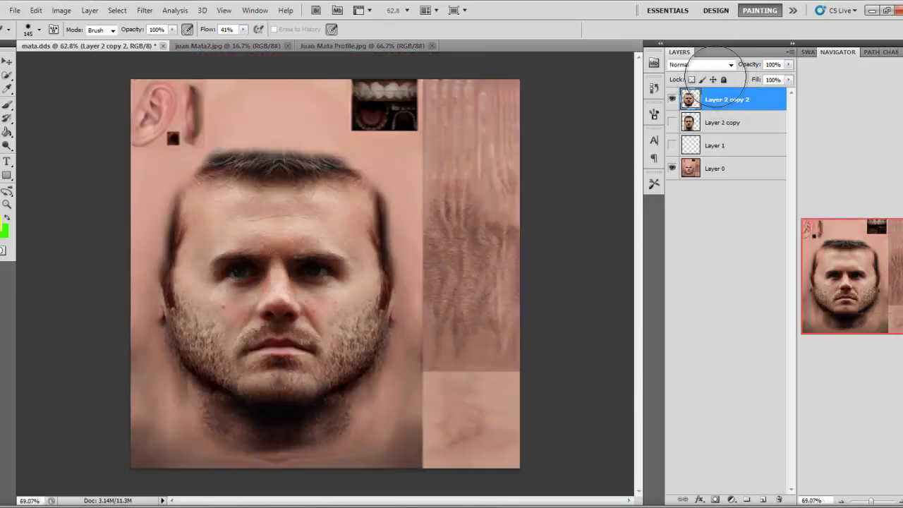
pyautogui.scroll(7, 177, 370)
pyautogui.scroll(-5, 176, 371)
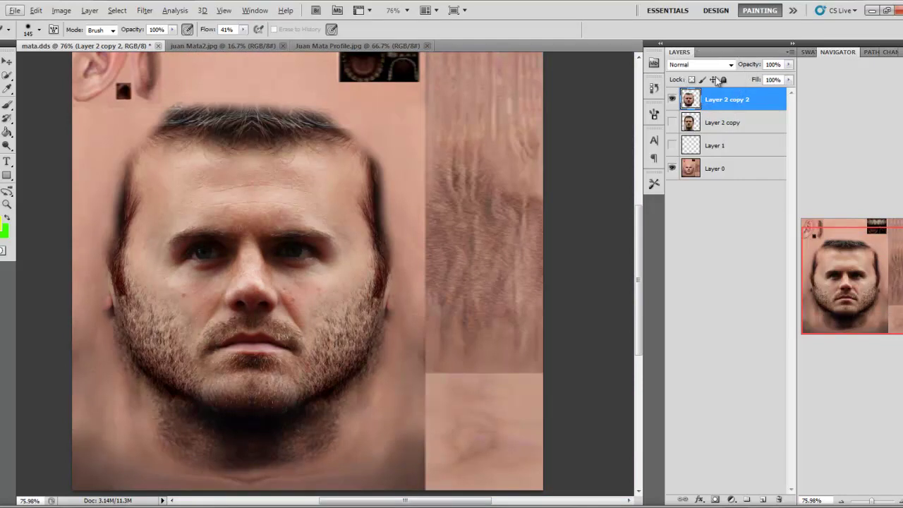
pyautogui.press('s')
pyautogui.scroll(11, 161, 291)
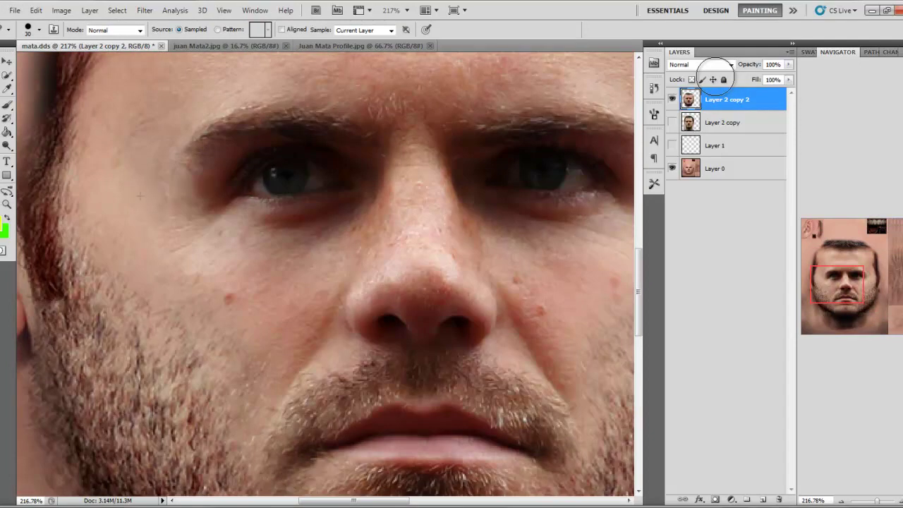
pyautogui.scroll(-8, 716, 79)
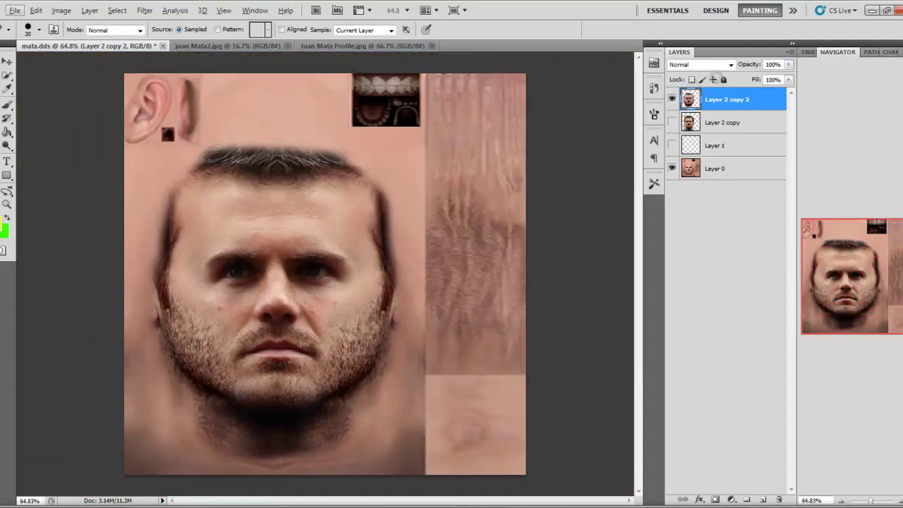
# Open the Selective Color adjustment for the Layer 2 copy 2 face layer.
pyautogui.click(61, 11)
pyautogui.moveTo(80, 39)
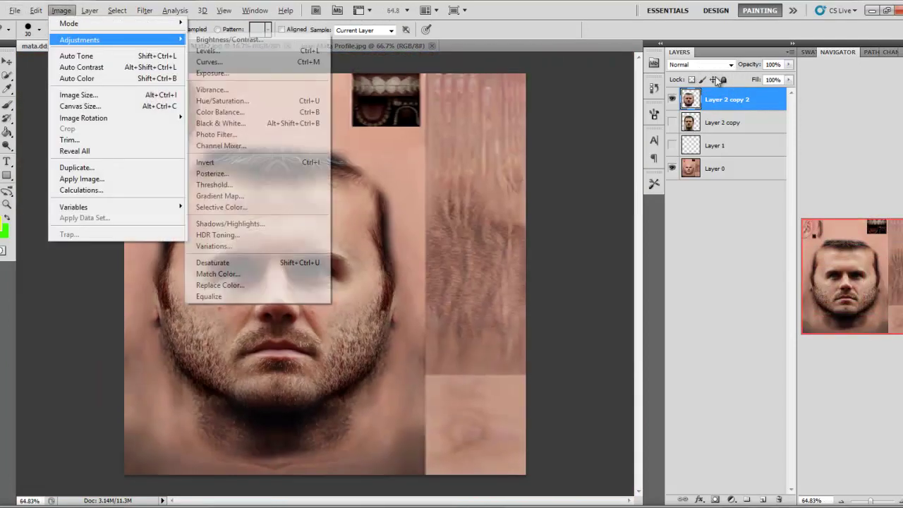
pyautogui.press('Up')
pyautogui.press('Up')
pyautogui.press('Up')
pyautogui.press('Up')
pyautogui.press('Up')
pyautogui.press('Up')
pyautogui.press('Up')
pyautogui.press('Up')
pyautogui.press('Up')
pyautogui.press('Up')
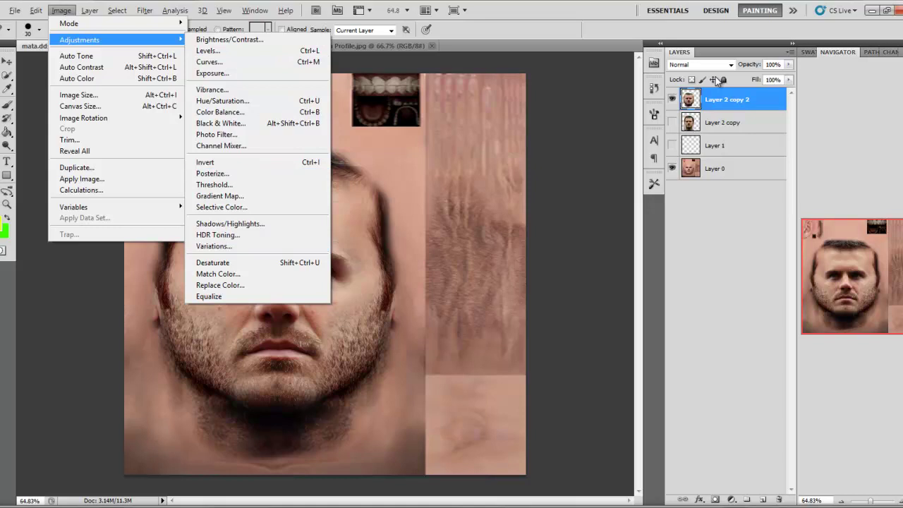
pyautogui.press('Return')
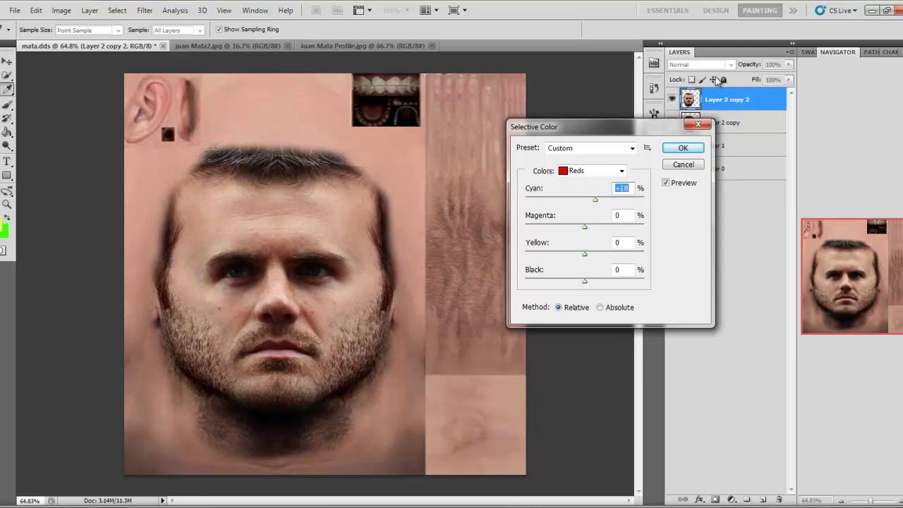
# Set Black to -12% for the Reds of the face layer to lighten the skin.
pyautogui.moveTo(584, 227); pyautogui.dragTo(602, 227)
pyautogui.press('Tab')
pyautogui.press('Tab')
pyautogui.press('Tab')
pyautogui.press('Down')
pyautogui.press('Down')
pyautogui.press('Down')
pyautogui.press('Down')
pyautogui.press('Down')
pyautogui.press('Down')
pyautogui.press('Down')
pyautogui.press('Down')
pyautogui.press('Down')
pyautogui.press('Down')
pyautogui.press('Down')
pyautogui.press('Down')
# Lower Yellow and Magenta slightly for the Reds to bring the face closer to the base skin tone.
pyautogui.hotkey('shift', 'Tab')
pyautogui.press('Down')
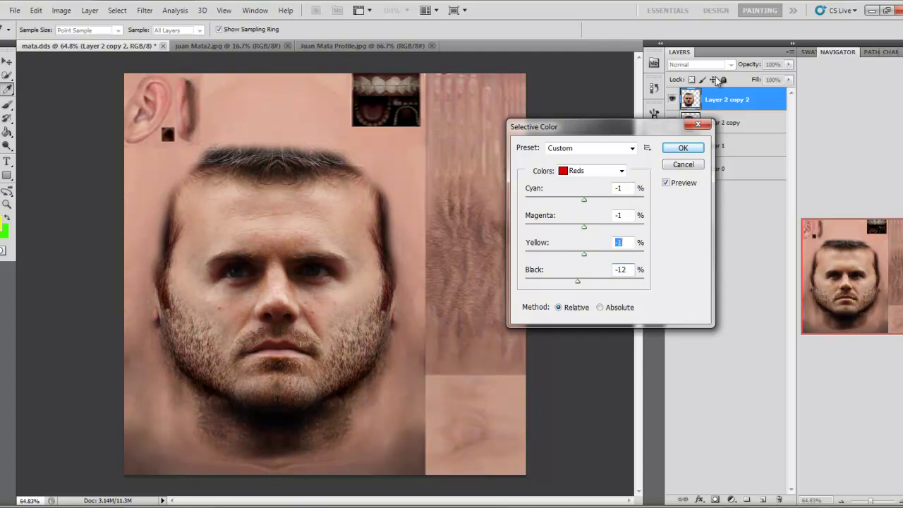
pyautogui.press('Down')
pyautogui.press('Down')
pyautogui.press('Down')
pyautogui.hotkey('shift', 'Tab')
pyautogui.press('Up')
pyautogui.press('Up')
pyautogui.press('Down')
pyautogui.press('Down')
pyautogui.press('Down')
pyautogui.press('Down')
pyautogui.press('Down')
pyautogui.press('Down')
pyautogui.press('Down')
pyautogui.press('Down')
pyautogui.press('Down')
pyautogui.press('Down')
pyautogui.press('Down')
pyautogui.press('Down')
pyautogui.press('Down')
pyautogui.press('Down')
pyautogui.press('Down')
pyautogui.press('Down')
pyautogui.press('Down')
pyautogui.press('Down')
pyautogui.press('Down')
pyautogui.press('Down')
pyautogui.press('Down')
pyautogui.press('Down')
pyautogui.press('Down')
pyautogui.press('Down')
pyautogui.press('Up')
pyautogui.press('Up')
pyautogui.press('Up')
pyautogui.press('Up')
pyautogui.press('Up')
pyautogui.press('Up')
pyautogui.press('Up')
pyautogui.press('Up')
pyautogui.press('Up')
pyautogui.press('Up')
pyautogui.press('Up')
pyautogui.press('Up')
pyautogui.press('Up')
pyautogui.press('Up')
pyautogui.press('Up')
pyautogui.press('Up')
pyautogui.press('Up')
# Reduce the Cyan of the Reds so the face takes on a warmer tone.
pyautogui.hotkey('shift', 'Tab')
pyautogui.press('Down')
pyautogui.press('Down')
pyautogui.press('Down')
pyautogui.press('Down')
pyautogui.press('Down')
pyautogui.press('Down')
pyautogui.press('Down')
pyautogui.press('Down')
pyautogui.press('Down')
pyautogui.press('Down')
pyautogui.press('Down')
pyautogui.press('Down')
pyautogui.press('Down')
pyautogui.press('Down')
pyautogui.press('Down')
pyautogui.press('Down')
pyautogui.press('Down')
pyautogui.press('Down')
pyautogui.press('Down')
pyautogui.press('Down')
pyautogui.press('Down')
# Adjust the Yellows of the face layer by setting Cyan to -5% and Magenta to -6%.
pyautogui.click(621, 171)
pyautogui.click(588, 194)
pyautogui.moveTo(585, 200)
pyautogui.mouseDown()
pyautogui.moveTo(613, 200)
pyautogui.moveTo(581, 200)
pyautogui.mouseUp()
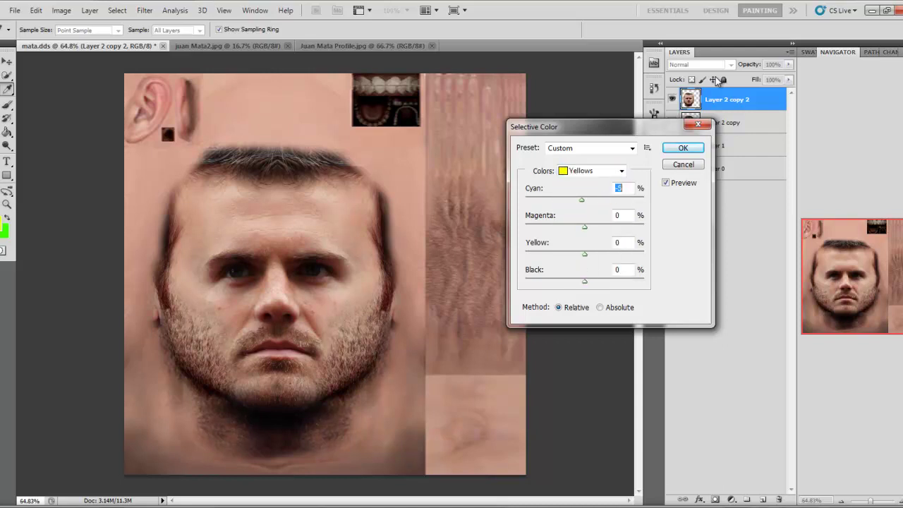
pyautogui.press('Tab')
pyautogui.press('Down')
pyautogui.press('Down')
pyautogui.press('Down')
pyautogui.press('Down')
pyautogui.press('Down')
pyautogui.press('Down')
# Set Yellow to +10% for the Yellows of the face layer.
pyautogui.press('Tab')
pyautogui.press('Down')
pyautogui.press('Down')
pyautogui.press('Down')
pyautogui.press('Down')
pyautogui.press('Down')
pyautogui.press('Up')
pyautogui.press('Up')
pyautogui.press('Up')
pyautogui.press('Up')
pyautogui.press('Up')
pyautogui.press('Up')
pyautogui.press('Up')
pyautogui.press('Up')
pyautogui.press('Up')
pyautogui.press('Up')
pyautogui.press('Up')
pyautogui.press('Up')
pyautogui.press('Up')
pyautogui.press('Up')
pyautogui.press('Up')
pyautogui.press('Down')
pyautogui.press('Down')
pyautogui.press('Down')
pyautogui.press('Down')
# Set Black to +12% for the Yellows and apply the Selective Color adjustment.
pyautogui.press('Tab')
pyautogui.press('Up')
pyautogui.press('Up')
pyautogui.press('Up')
pyautogui.press('Up')
pyautogui.press('Up')
pyautogui.press('Up')
pyautogui.press('Up')
pyautogui.press('Up')
pyautogui.press('Up')
pyautogui.press('Up')
pyautogui.press('Up')
pyautogui.press('Up')
pyautogui.press('Up')
pyautogui.press('Up')
pyautogui.press('Up')
pyautogui.press('Up')
pyautogui.press('Up')
pyautogui.press('Up')
pyautogui.press('Up')
pyautogui.press('Up')
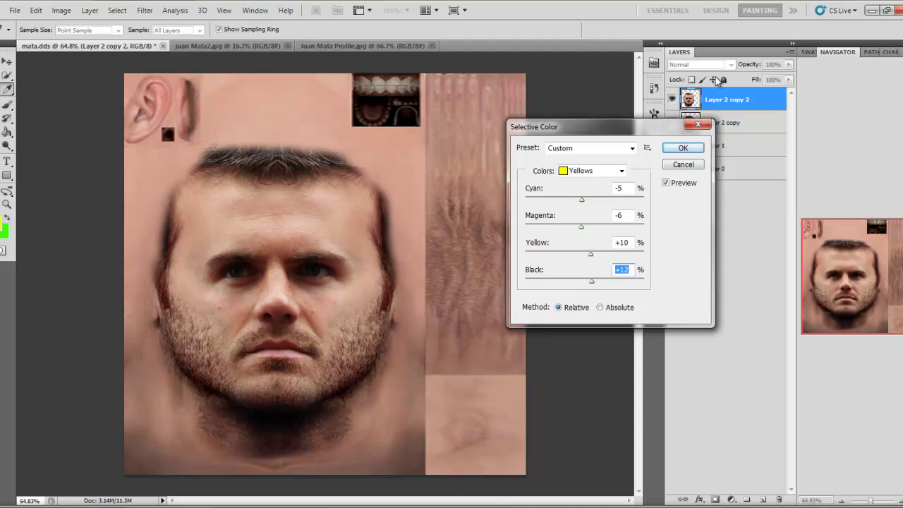
pyautogui.press('Return')
# Erase the ear remnants and outer edges beside the cheeks on Layer 2 copy 2 with a soft 145-pixel Eraser at 41% flow.
pyautogui.press('s')
pyautogui.scroll(2, 715, 76)
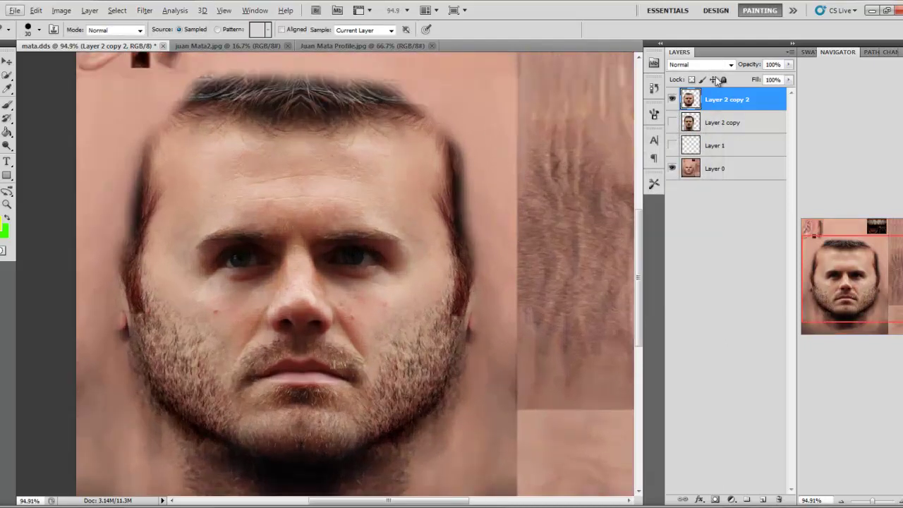
pyautogui.press('e')
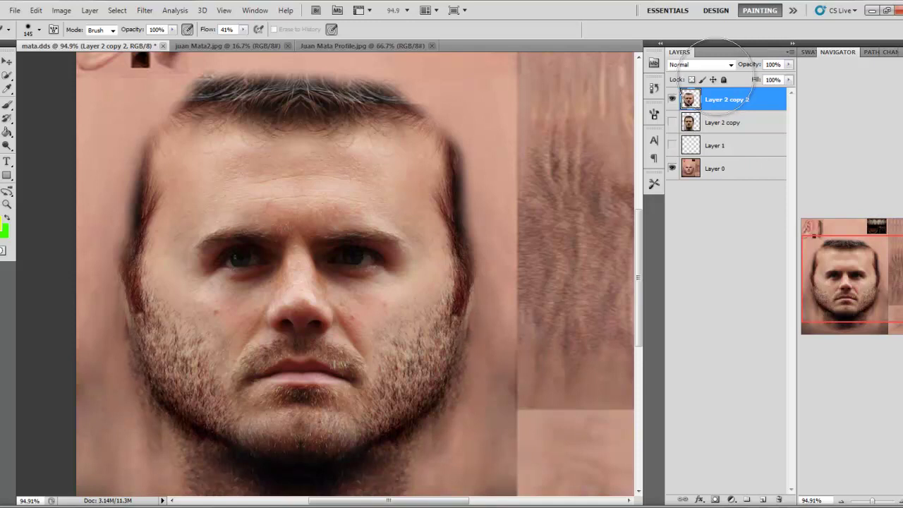
pyautogui.scroll(-4, 716, 76)
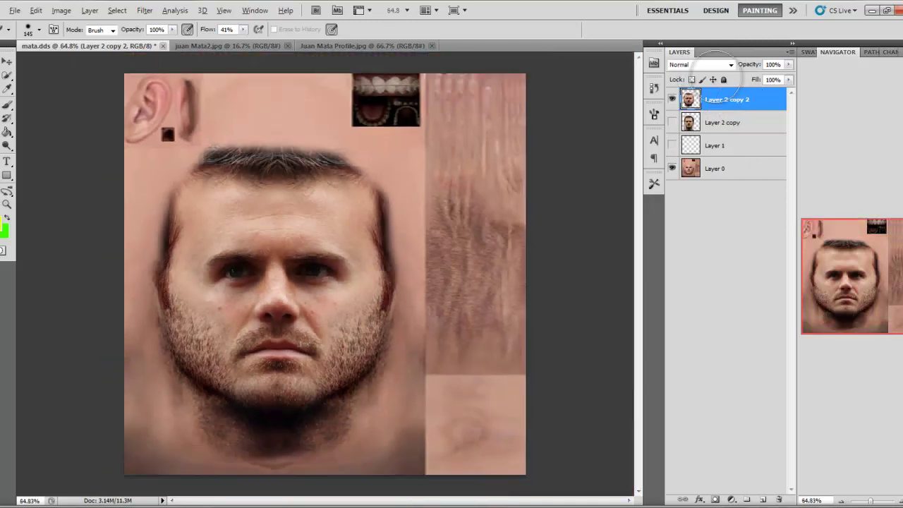
pyautogui.scroll(7, 715, 76)
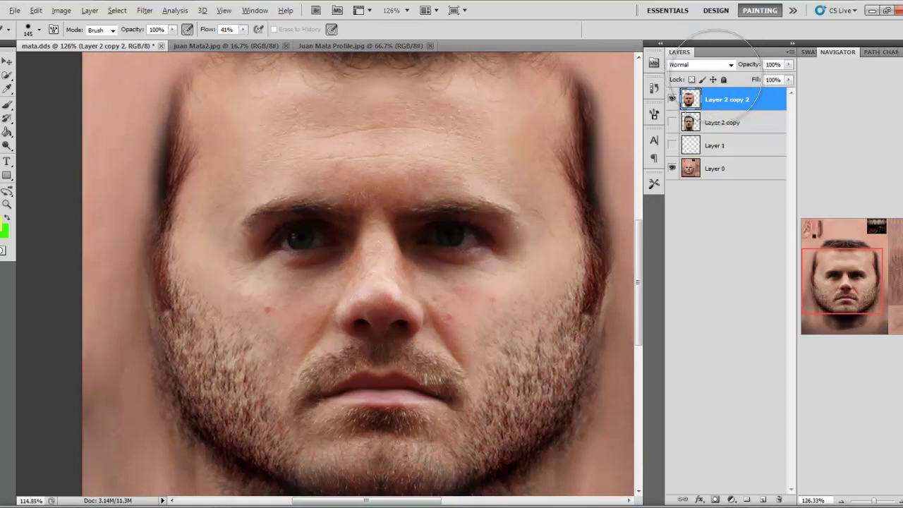
pyautogui.hotkey('ctrl', '-')
pyautogui.scroll(1, 716, 77)
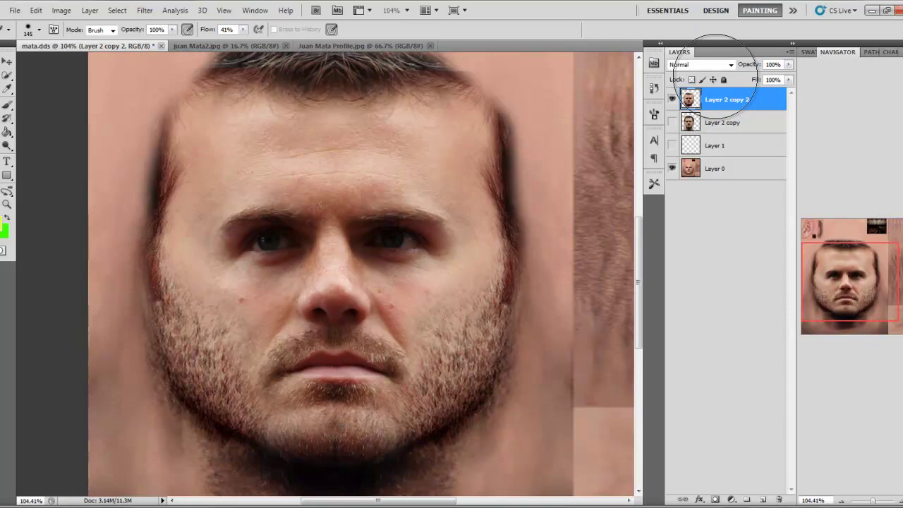
pyautogui.hotkey('ctrl', '+')
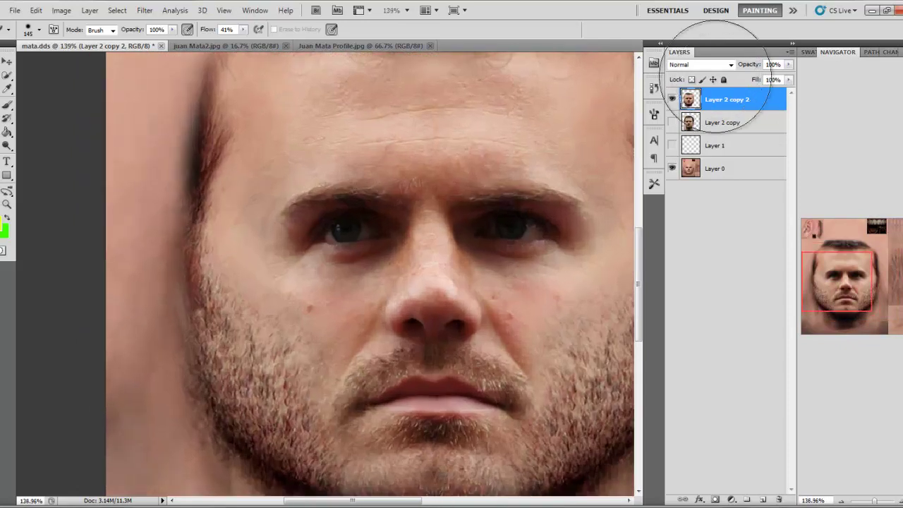
# Erase the upper edge of the hair softly so the hairline blends into the base skin.
pyautogui.hotkey('ctrl', '-')
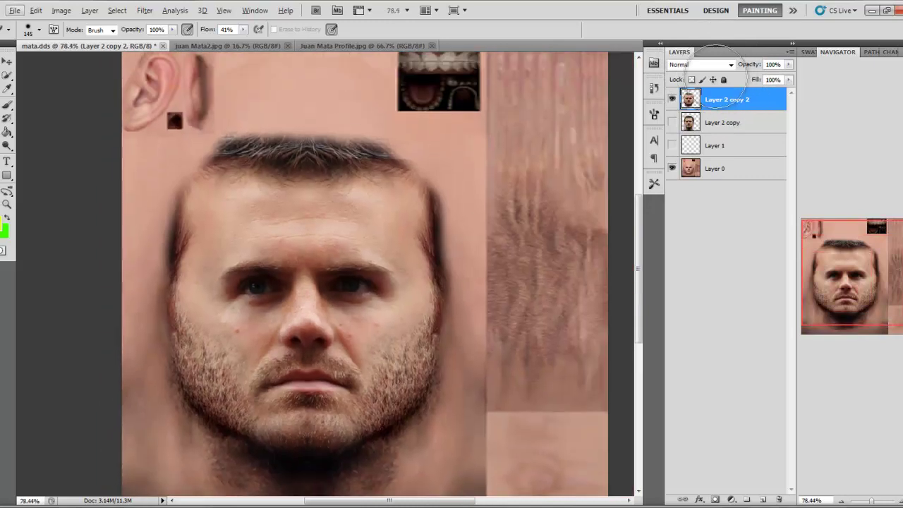
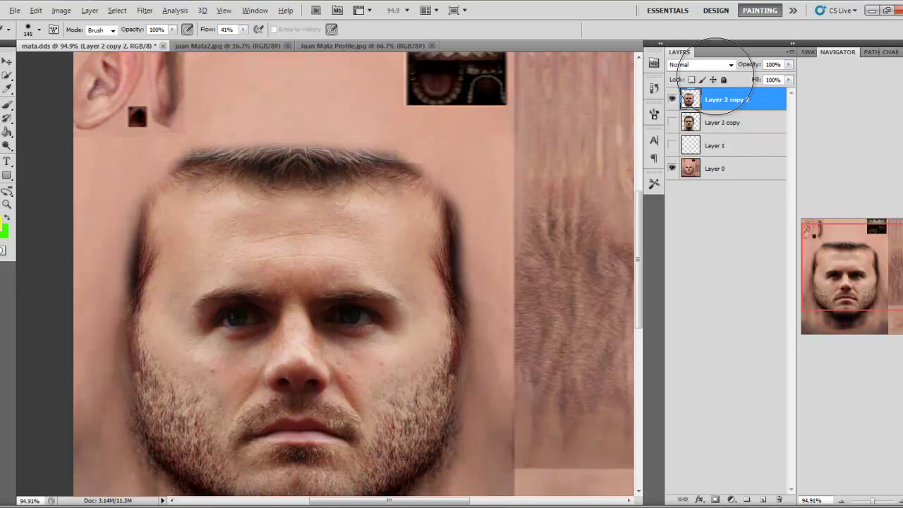
pyautogui.scroll(-6, 716, 76)
pyautogui.hotkey('ctrl', '+')
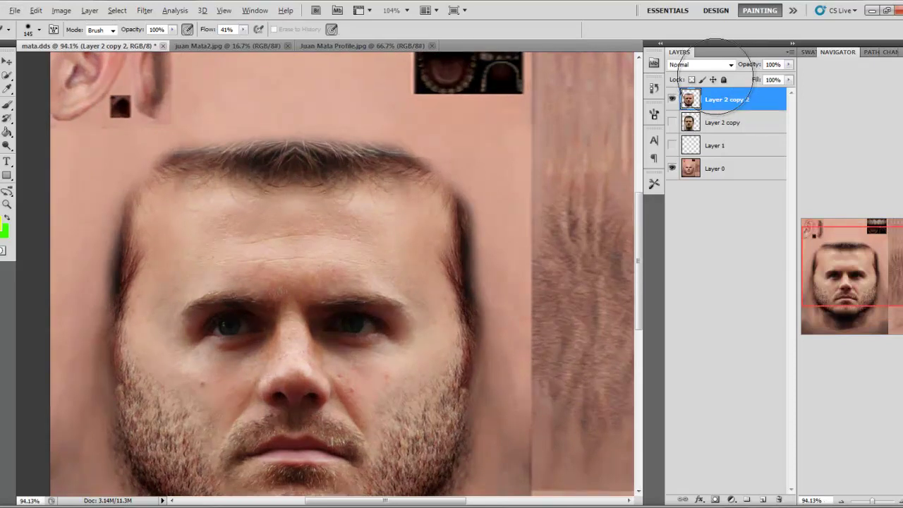
pyautogui.hotkey('ctrl', '-')
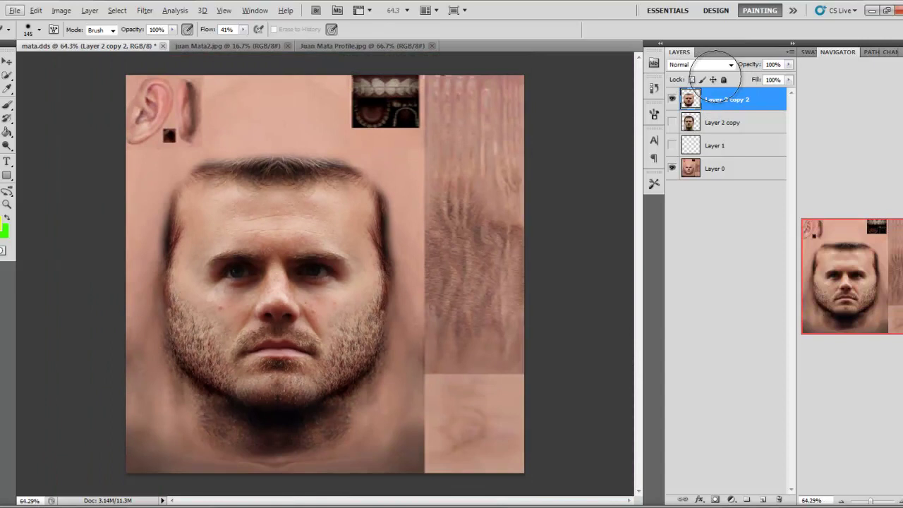
pyautogui.scroll(-2, 715, 77)
pyautogui.scroll(5, 715, 77)
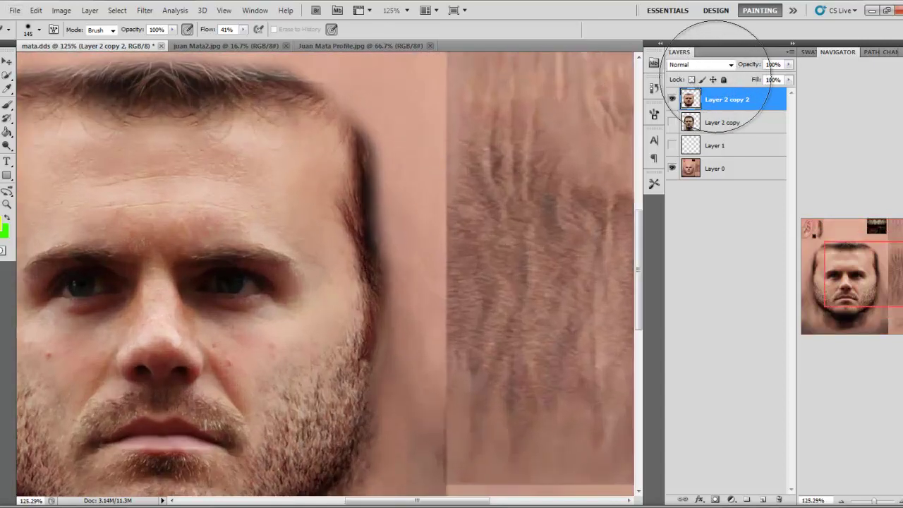
pyautogui.hotkey('ctrl', '0')
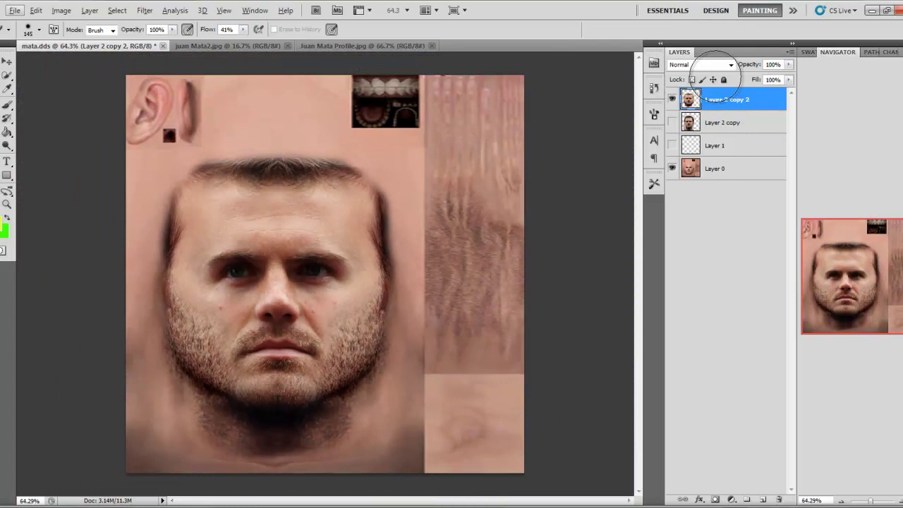
pyautogui.scroll(4, 307, 282)
pyautogui.scroll(-4, 307, 282)
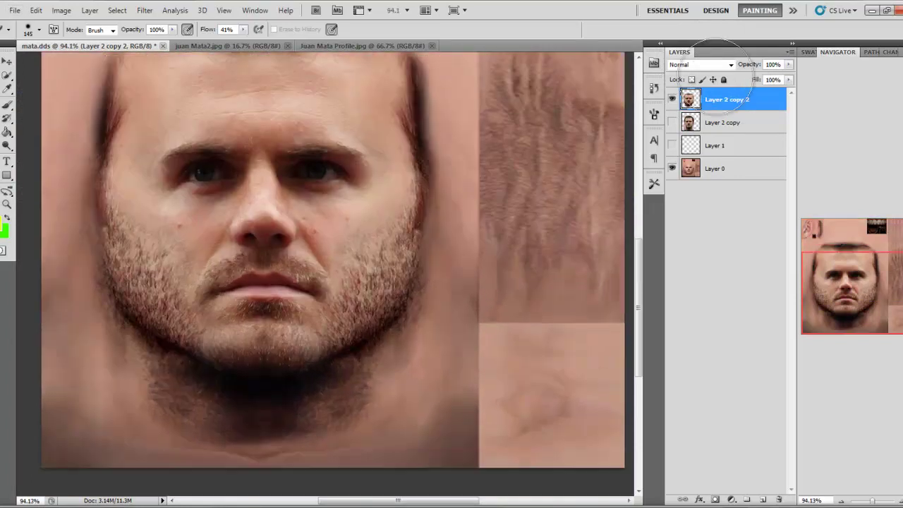
# Try erasing the lower part of the neck beard shadow and undo the strokes.
pyautogui.moveTo(349, 381)
pyautogui.mouseDown()
pyautogui.moveTo(271, 409)
pyautogui.moveTo(222, 406)
pyautogui.moveTo(198, 385)
pyautogui.moveTo(169, 379)
pyautogui.mouseUp()
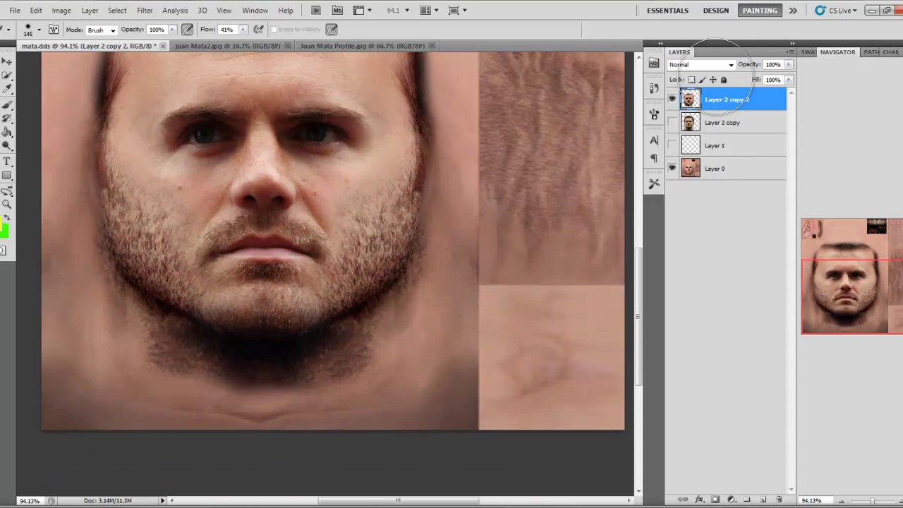
pyautogui.hotkey('ctrl', 'alt', 'z')
pyautogui.hotkey('ctrl', 'alt', 'z')
pyautogui.hotkey('ctrl', 'alt', 'z')
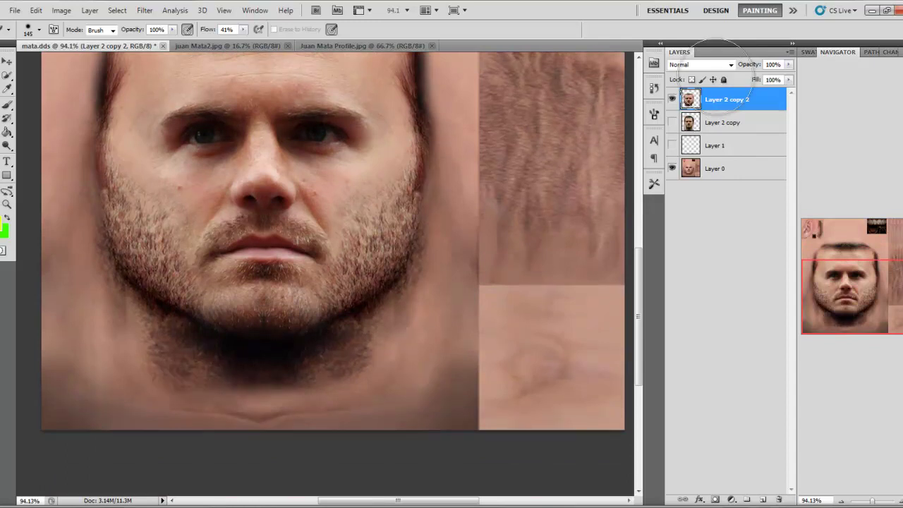
pyautogui.hotkey('ctrl', 'alt', 'z')
pyautogui.hotkey('ctrl', 'alt', 'z')
pyautogui.hotkey('ctrl', 'alt', 'z')
pyautogui.hotkey('ctrl', 'alt', 'z')
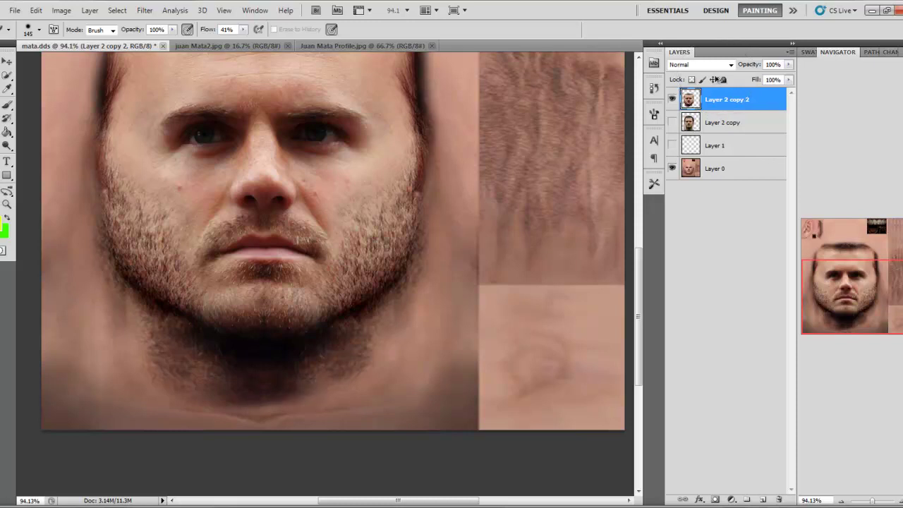
pyautogui.scroll(6, 383, 411)
pyautogui.moveTo(370, 388); pyautogui.dragTo(258, 399)
pyautogui.hotkey('ctrl', 'alt', 'z')
# Erase the lower edge of the neck beard lightly to blend it into the base neck skin.
pyautogui.scroll(-5, 715, 76)
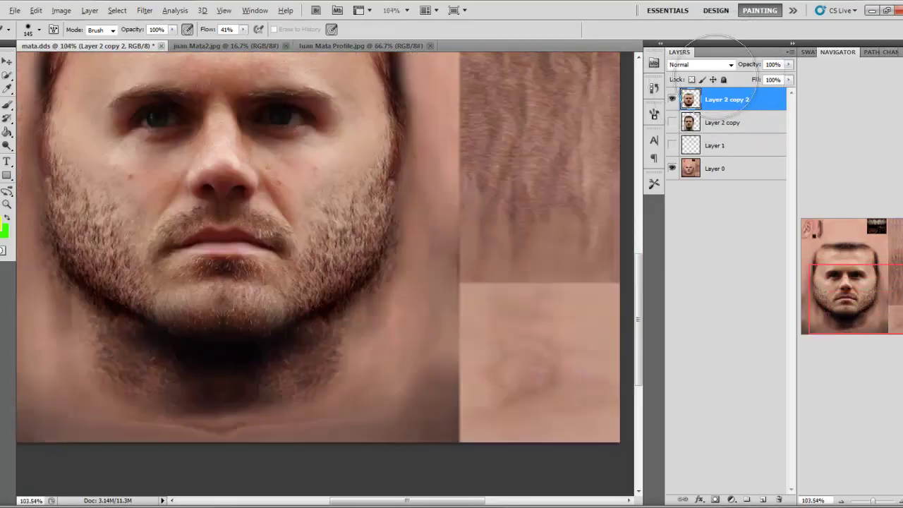
pyautogui.moveTo(151, 409); pyautogui.dragTo(283, 406)
pyautogui.scroll(1, 716, 65)
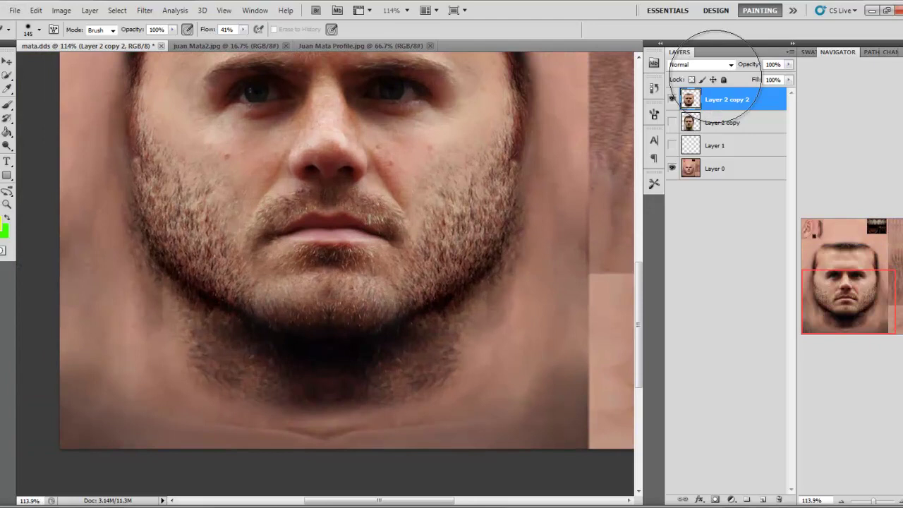
pyautogui.moveTo(205, 380)
pyautogui.mouseDown()
pyautogui.moveTo(271, 405)
pyautogui.moveTo(402, 403)
pyautogui.mouseUp()
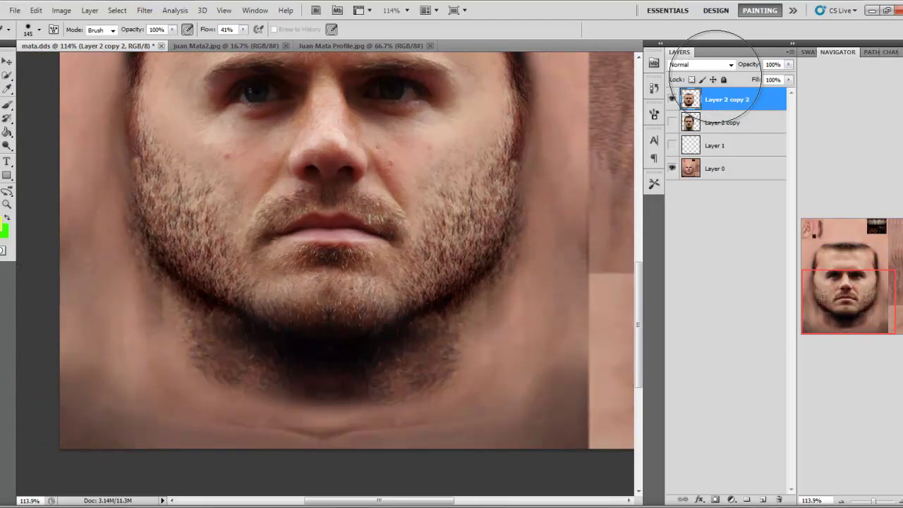
pyautogui.scroll(-5, 717, 69)
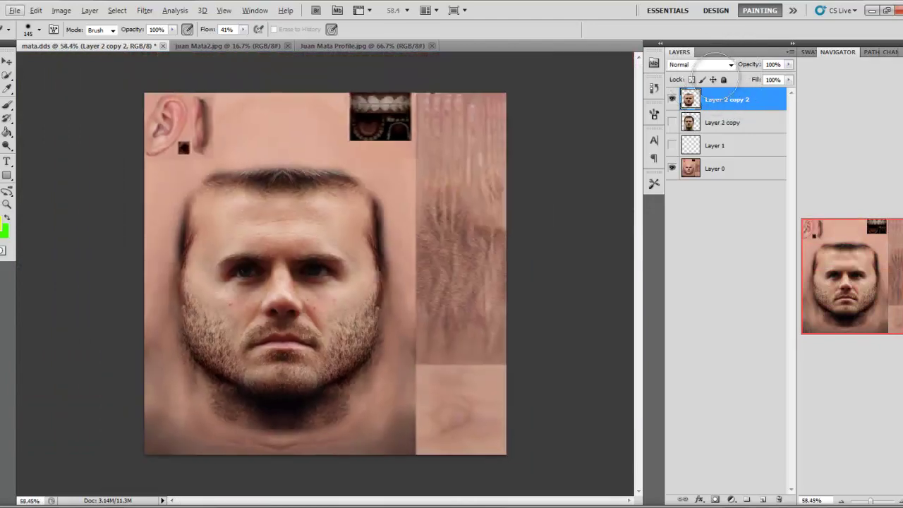
# Fine-tune the midtones of the face on Layer 2 copy 2 with Color Balance, keeping Preserve Luminosity on.
pyautogui.scroll(-1, 717, 67)
pyautogui.scroll(2, 717, 77)
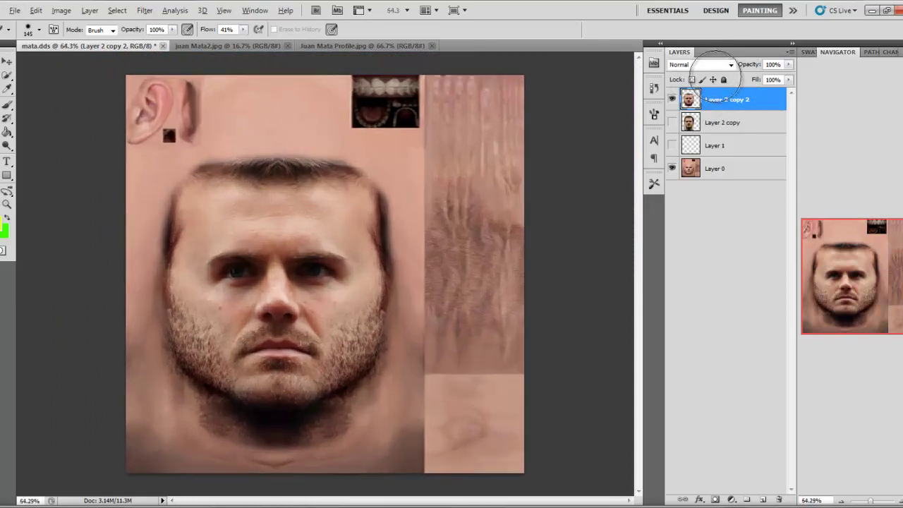
pyautogui.click(62, 11)
pyautogui.moveTo(80, 39)
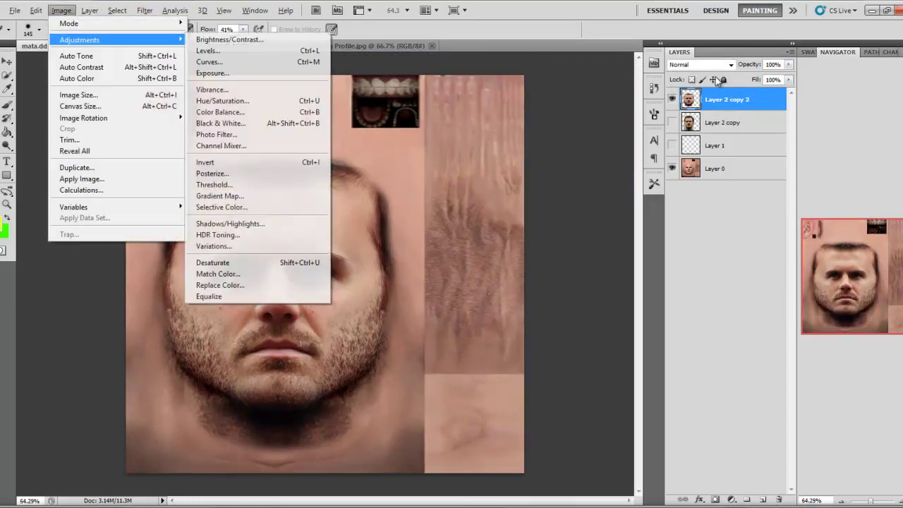
pyautogui.press('Return')
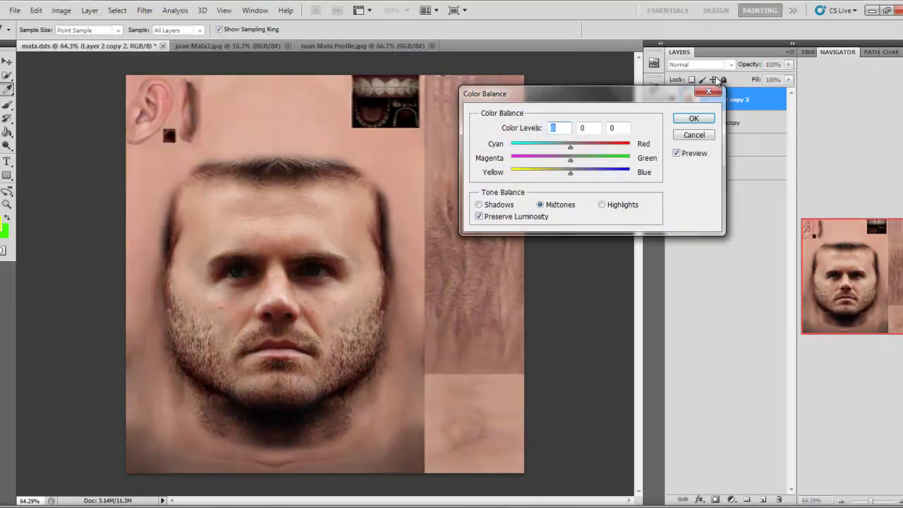
pyautogui.moveTo(570, 147)
pyautogui.mouseDown()
pyautogui.moveTo(581, 147)
pyautogui.moveTo(569, 146)
pyautogui.moveTo(577, 147)
pyautogui.moveTo(568, 147)
pyautogui.moveTo(577, 147)
pyautogui.moveTo(565, 173)
pyautogui.moveTo(573, 173)
pyautogui.mouseUp()
pyautogui.press('Down')
pyautogui.press('Down')
pyautogui.press('Down')
pyautogui.press('Down')
pyautogui.press('Up')
pyautogui.press('Up')
pyautogui.press('Up')
pyautogui.press('Up')
pyautogui.press('Up')
pyautogui.press('Up')
pyautogui.press('Up')
pyautogui.press('Up')
pyautogui.press('Up')
pyautogui.press('Down')
pyautogui.press('Down')
pyautogui.press('Down')
pyautogui.press('Down')
pyautogui.press('Down')
pyautogui.press('Down')
pyautogui.press('Down')
pyautogui.press('Down')
pyautogui.press('Down')
pyautogui.press('Up')
pyautogui.press('Up')
pyautogui.press('Up')
pyautogui.press('Up')
pyautogui.press('Up')
pyautogui.press('Up')
pyautogui.press('Up')
pyautogui.press('Up')
pyautogui.press('Up')
pyautogui.press('Down')
pyautogui.press('Down')
pyautogui.press('Down')
pyautogui.press('Down')
pyautogui.press('Down')
pyautogui.press('Down')
pyautogui.press('Down')
pyautogui.press('Down')
pyautogui.press('Tab')
pyautogui.press('Tab')
pyautogui.press('Return')
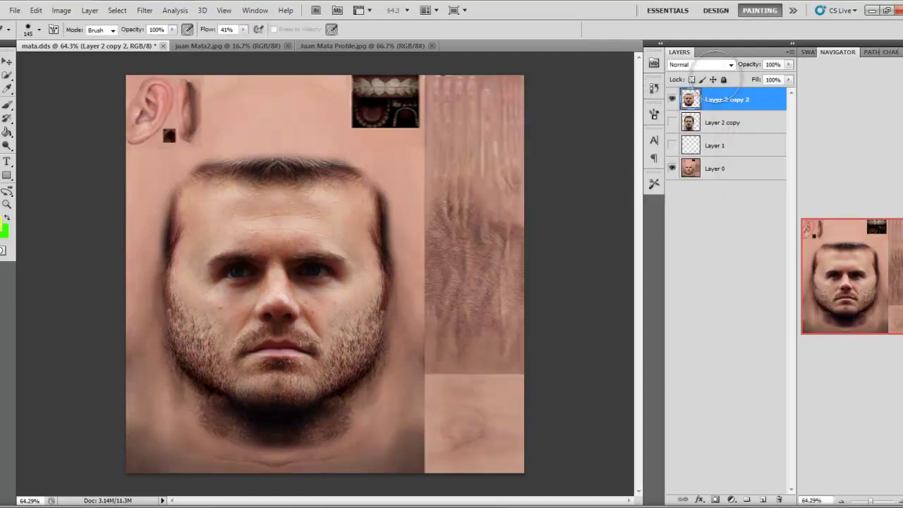
# Try erasing the neck beard shadow below the jaw and undo the stroke.
pyautogui.moveTo(369, 422)
pyautogui.mouseDown()
pyautogui.moveTo(281, 437)
pyautogui.moveTo(214, 410)
pyautogui.mouseUp()
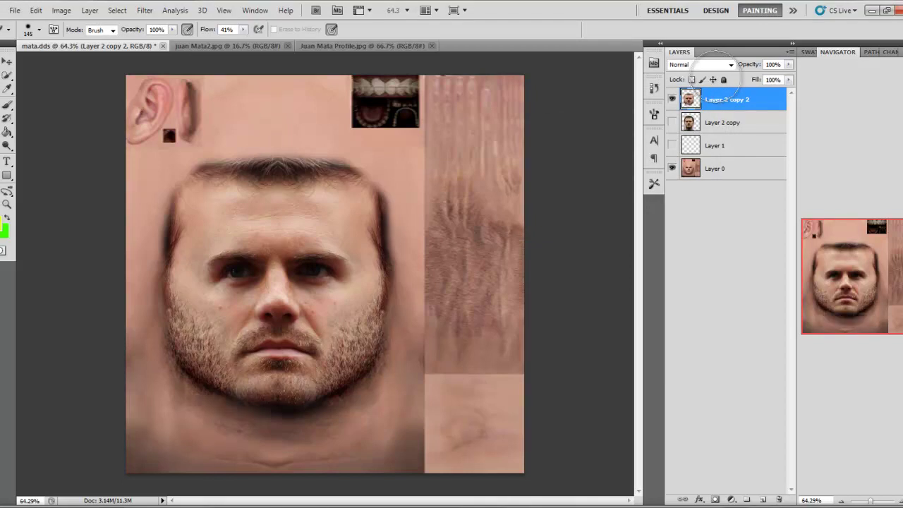
pyautogui.scroll(4, 281, 395)
pyautogui.hotkey('ctrl', 'z')
# Erase the neck beard shadow beneath the jaw and chin softly so the jawline blends into the base neck skin.
pyautogui.scroll(2, 123, 423)
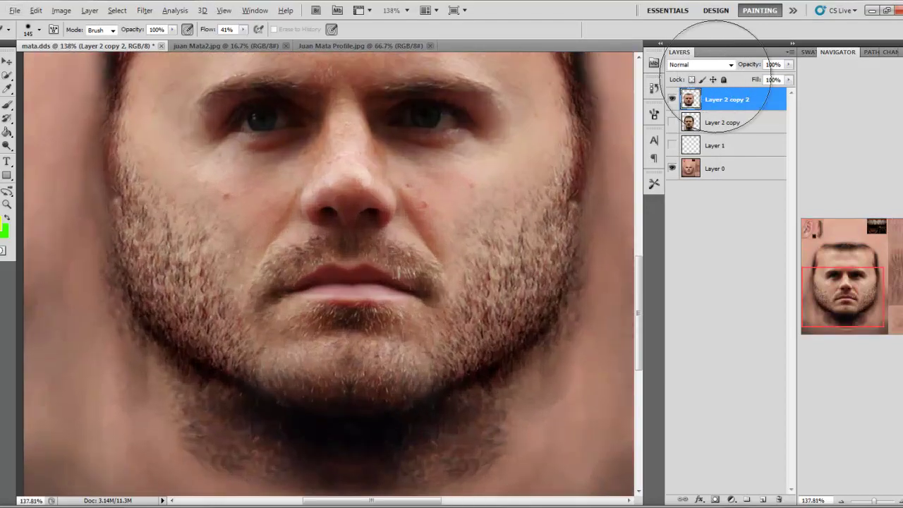
pyautogui.moveTo(193, 433)
pyautogui.mouseDown()
pyautogui.moveTo(349, 455)
pyautogui.moveTo(469, 444)
pyautogui.mouseUp()
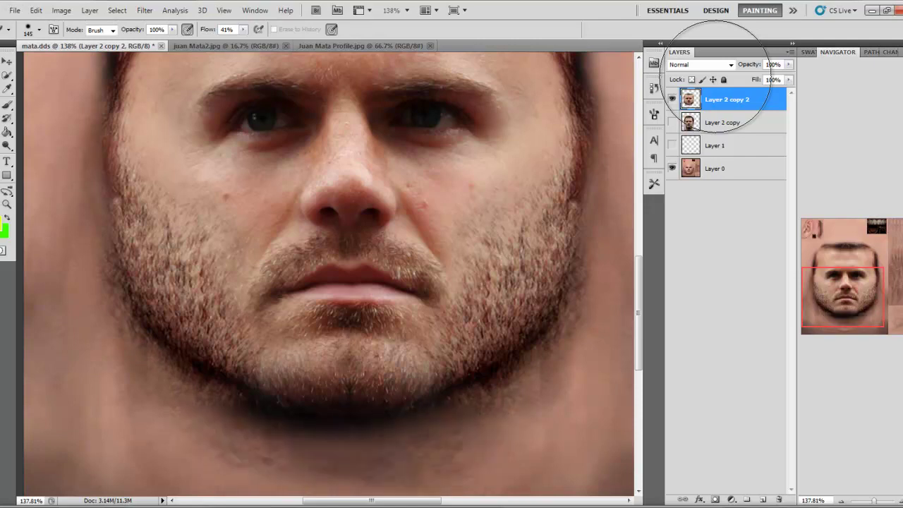
pyautogui.moveTo(215, 394)
pyautogui.mouseDown()
pyautogui.moveTo(265, 422)
pyautogui.moveTo(314, 432)
pyautogui.moveTo(392, 426)
pyautogui.mouseUp()
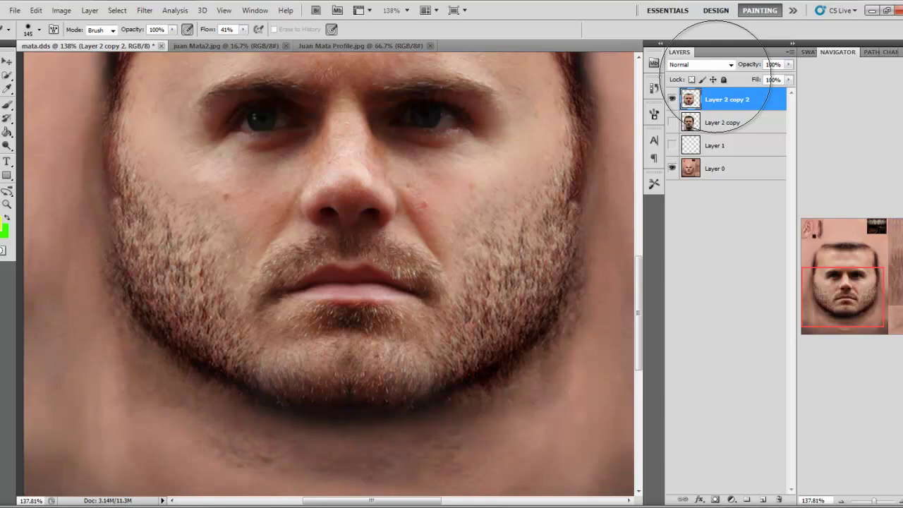
pyautogui.hotkey('ctrl', '0')
pyautogui.scroll(8, 716, 77)
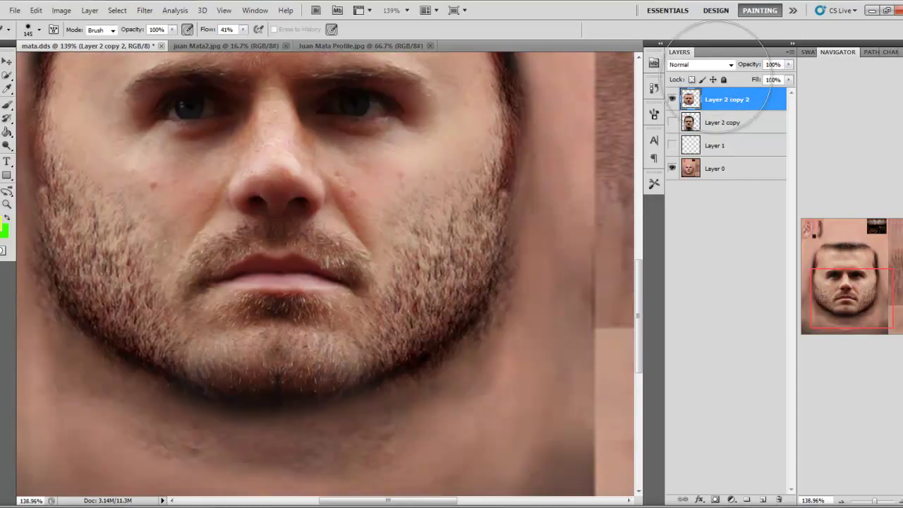
pyautogui.hotkey('ctrl', '0')
pyautogui.scroll(-2, 716, 76)
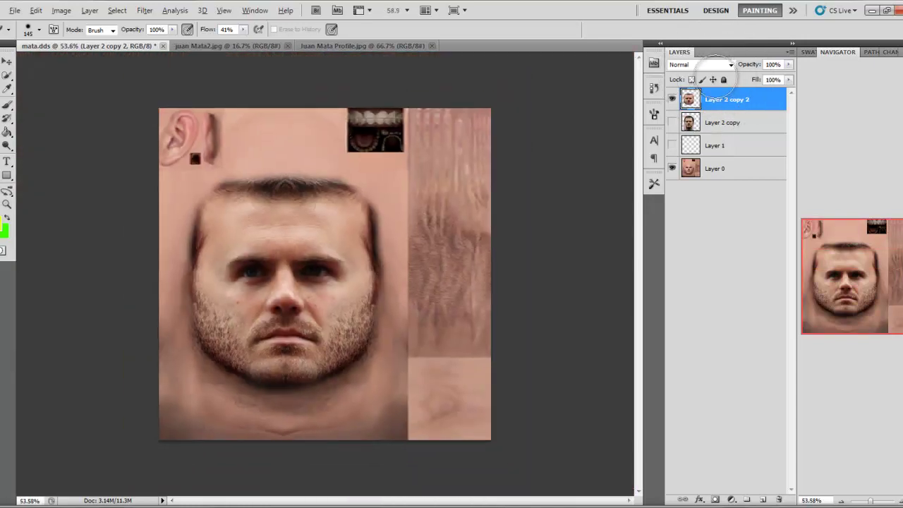
# Apply Selective Color to Layer 0 with the Reds' cyan at -39%, and toggle the adjustment to compare the skin tone.
pyautogui.hotkey('alt', '[')
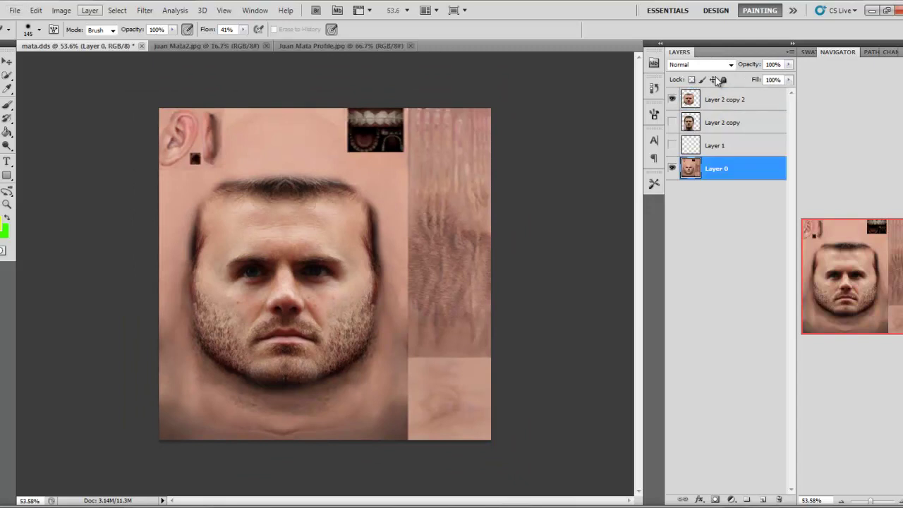
pyautogui.press('super+Down')
pyautogui.press('super+Up')
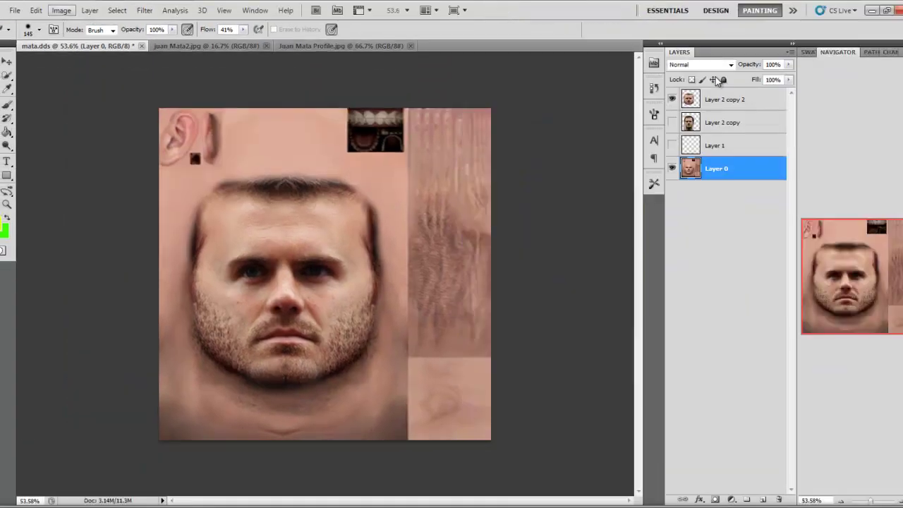
pyautogui.click(61, 10)
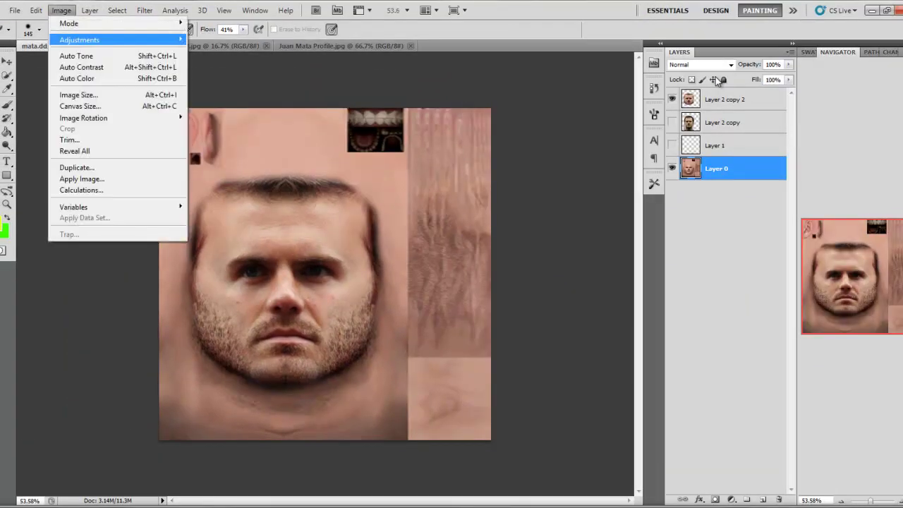
pyautogui.moveTo(80, 41)
pyautogui.press('Up')
pyautogui.press('Up')
pyautogui.press('Down')
pyautogui.press('Down')
pyautogui.press('Down')
pyautogui.press('Down')
pyautogui.press('Down')
pyautogui.press('Down')
pyautogui.press('Down')
pyautogui.press('Down')
pyautogui.press('Down')
pyautogui.press('Down')
pyautogui.press('Down')
pyautogui.press('Down')
pyautogui.press('Down')
pyautogui.press('Down')
pyautogui.press('Down')
pyautogui.press('Up')
pyautogui.click(70, 150)
pyautogui.moveTo(497, 140); pyautogui.dragTo(517, 139)
pyautogui.hotkey('shift', 'Down')
pyautogui.hotkey('shift', 'Down')
pyautogui.hotkey('shift', 'Down')
pyautogui.hotkey('shift', 'Down')
pyautogui.hotkey('shift', 'Down')
pyautogui.hotkey('shift', 'Down')
pyautogui.press('Down')
pyautogui.press('Down')
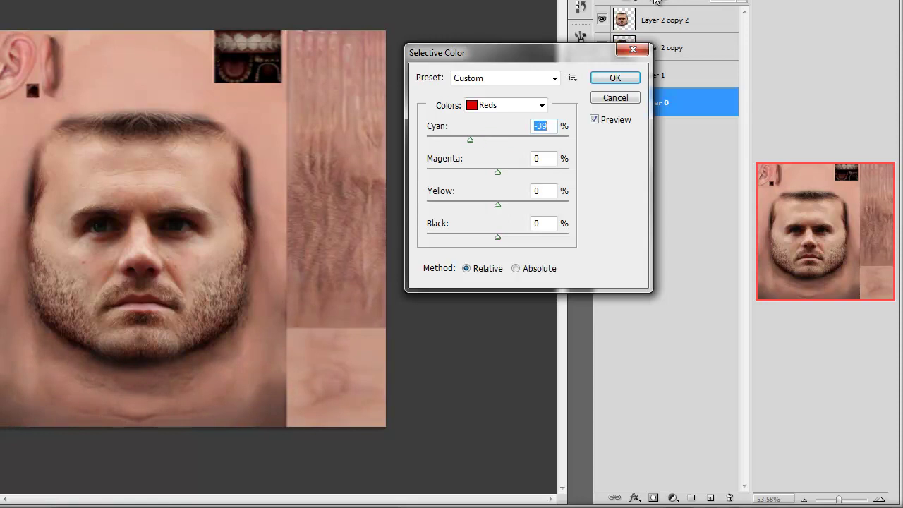
pyautogui.press('Return')
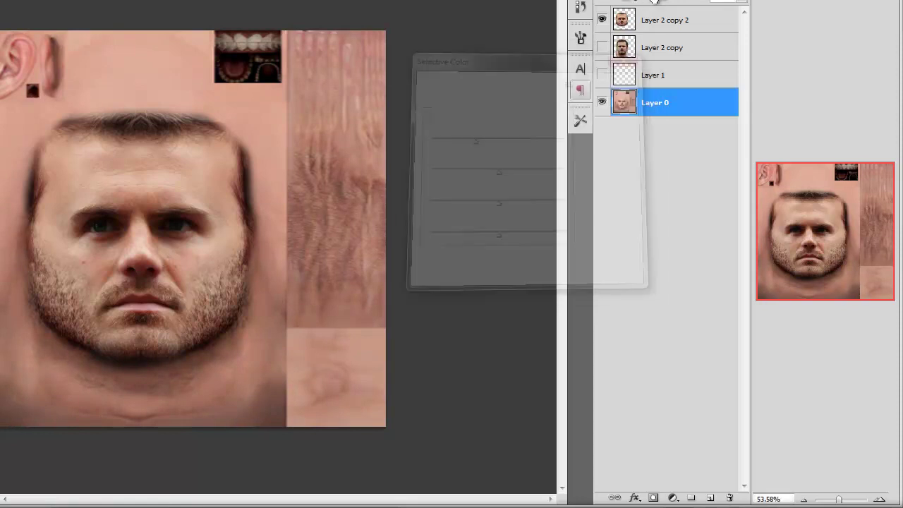
pyautogui.hotkey('ctrl', 'z')
pyautogui.hotkey('ctrl', 'z')
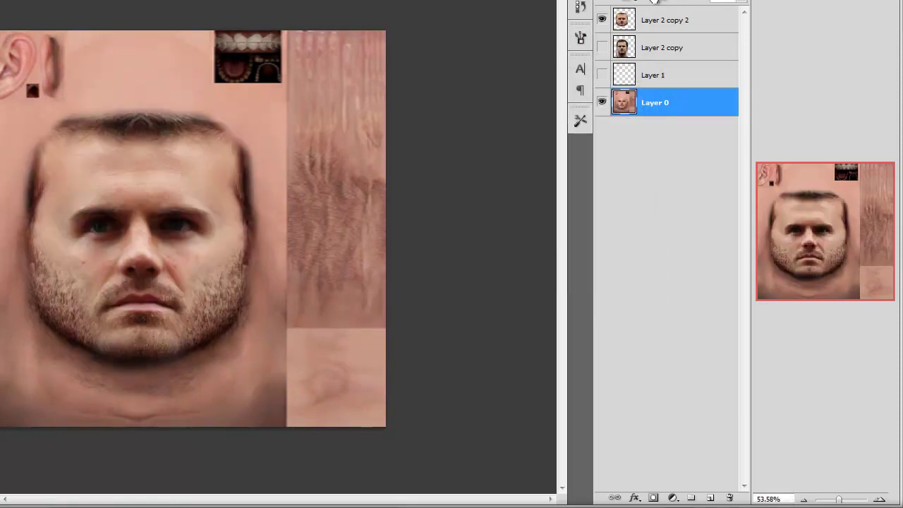
# Erase the dark outer edge of the sideburn beside the right-hand cheek on Layer 2 copy 2.
pyautogui.scroll(5, 29, 261)
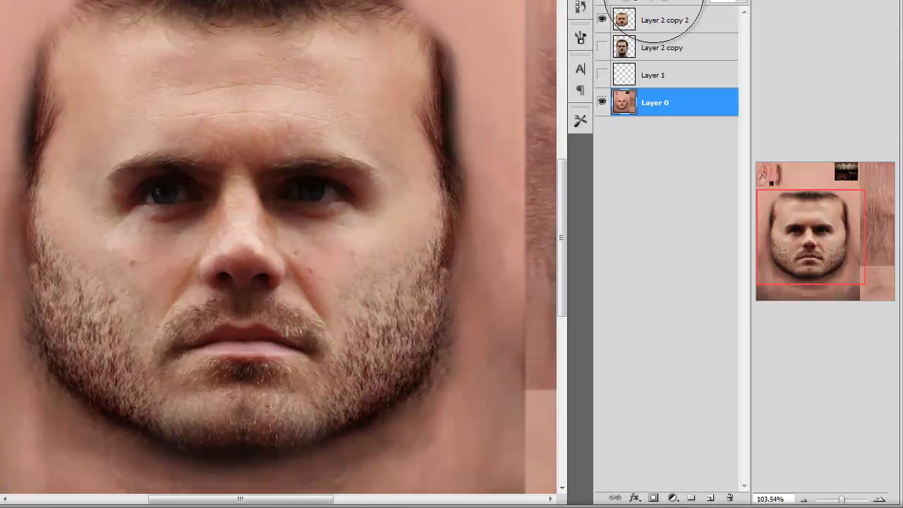
pyautogui.moveTo(2, 254); pyautogui.dragTo(2, 283)
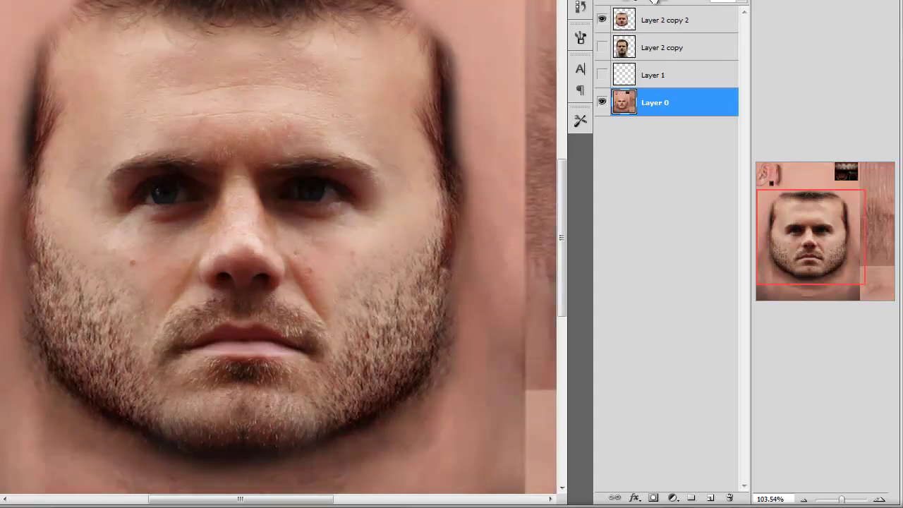
pyautogui.click(656, 19)
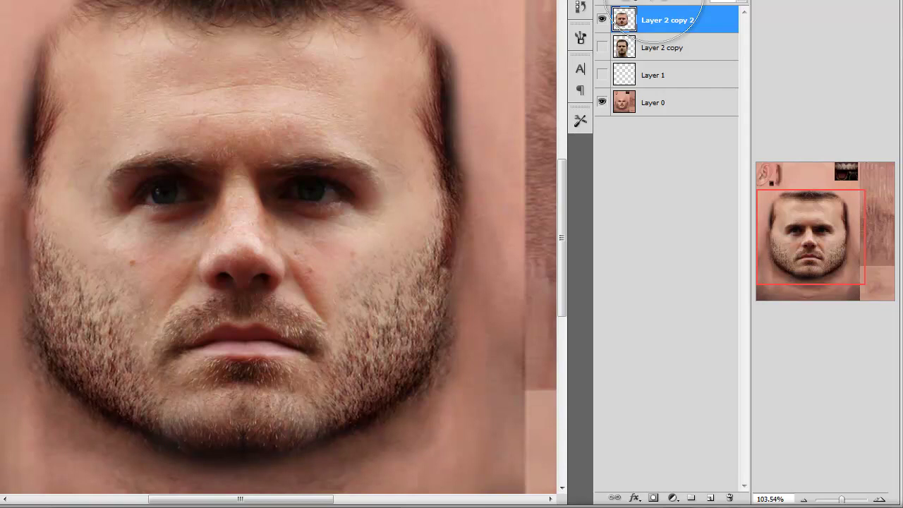
pyautogui.moveTo(241, 498); pyautogui.dragTo(269, 499)
pyautogui.scroll(2, 332, 329)
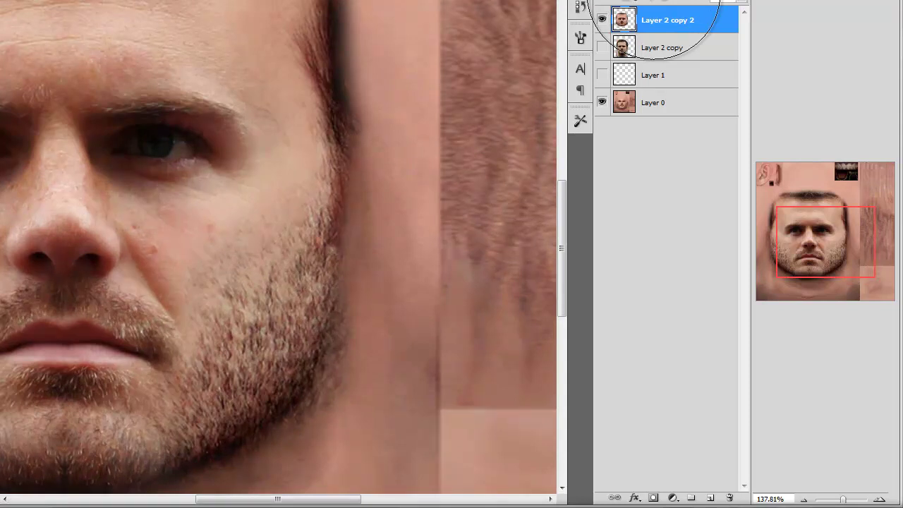
pyautogui.moveTo(379, 122); pyautogui.dragTo(361, 120)
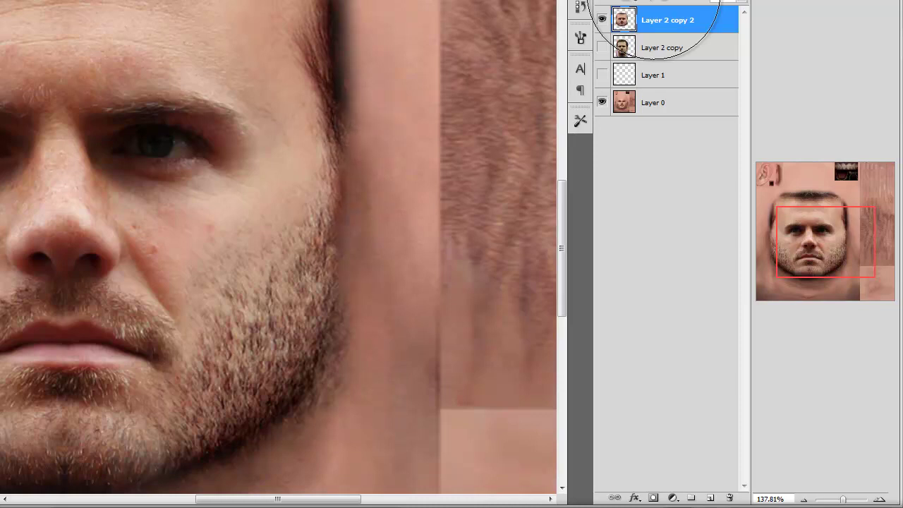
# Examine the hairline, sideburns and jaw edges of the blended face both close up and in the full texture.
pyautogui.scroll(-5, 417, 309)
pyautogui.scroll(4, 278, 282)
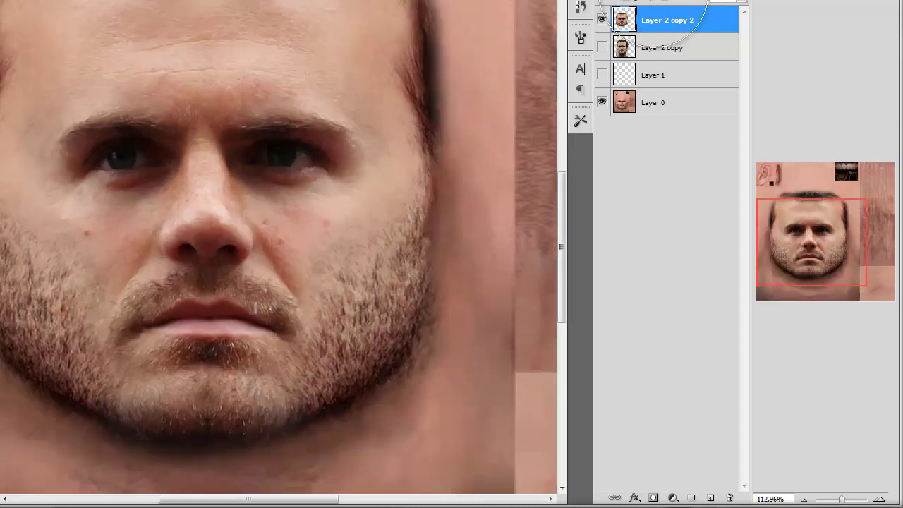
pyautogui.scroll(1, 423, 219)
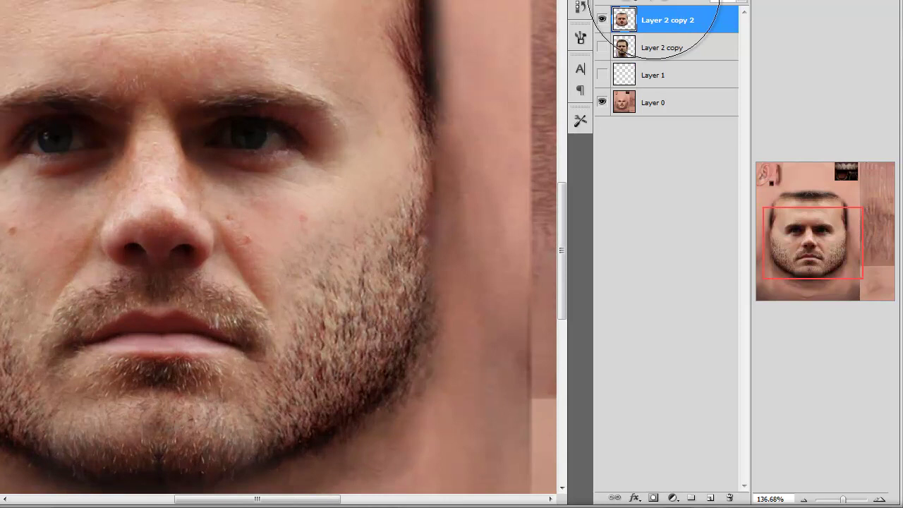
pyautogui.hotkey('ctrl', '0')
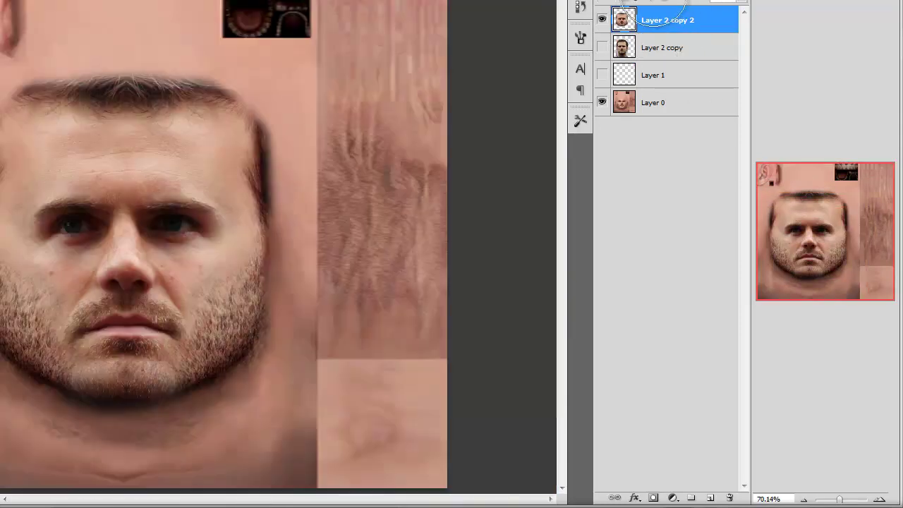
pyautogui.scroll(2, 653, 0)
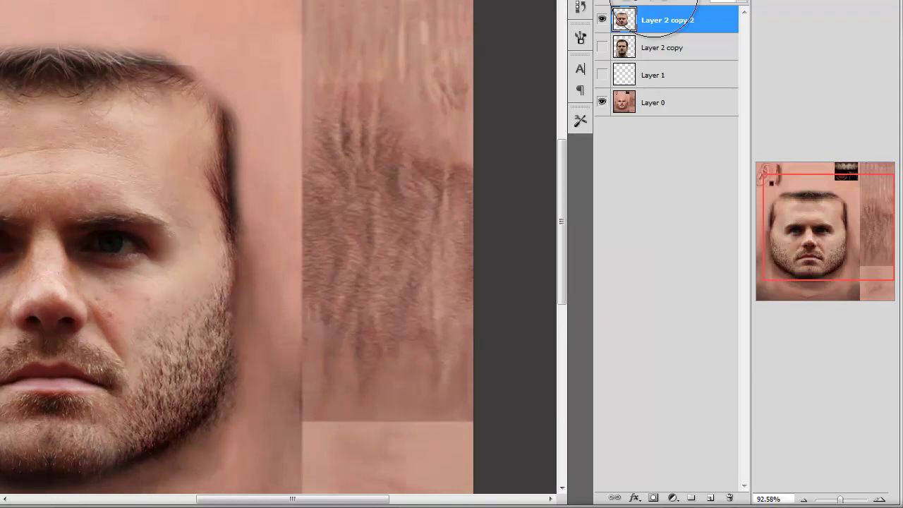
pyautogui.hotkey('ctrl', '-')
pyautogui.scroll(9, 654, 0)
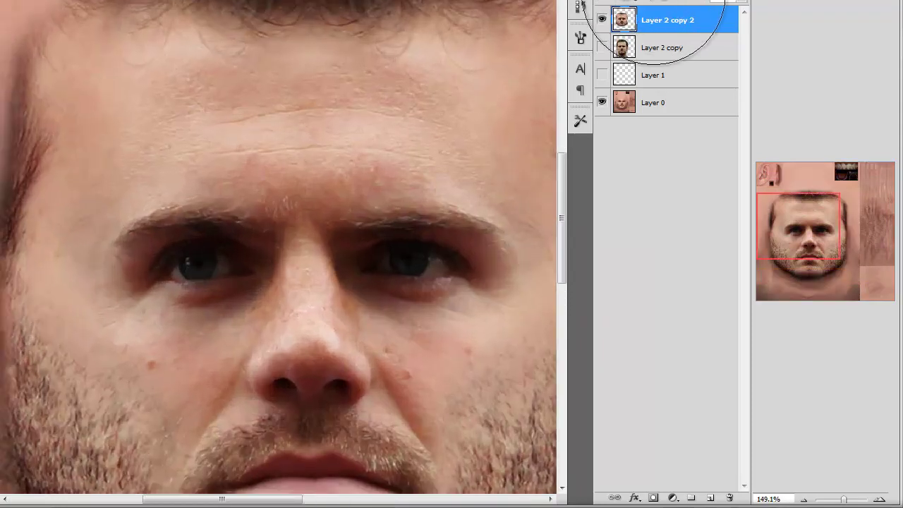
pyautogui.hotkey('ctrl', '-')
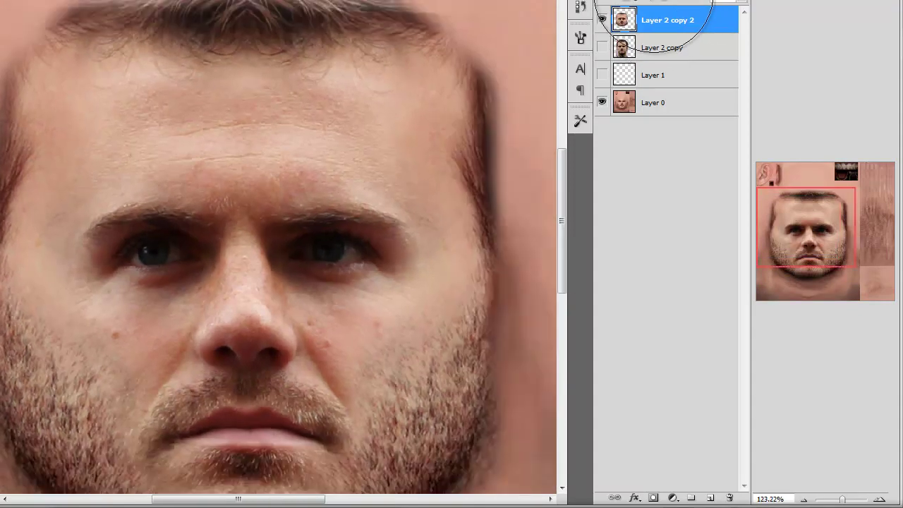
pyautogui.scroll(-4, 654, 0)
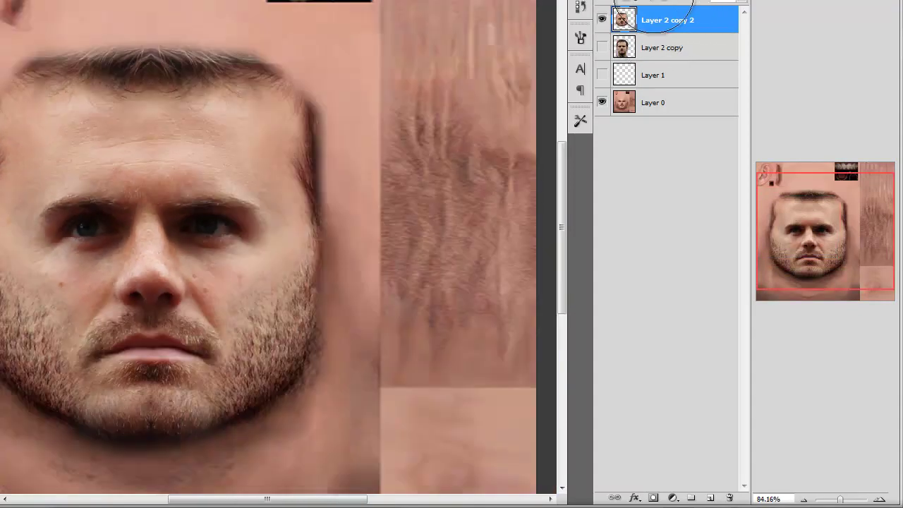
pyautogui.scroll(3, 654, 0)
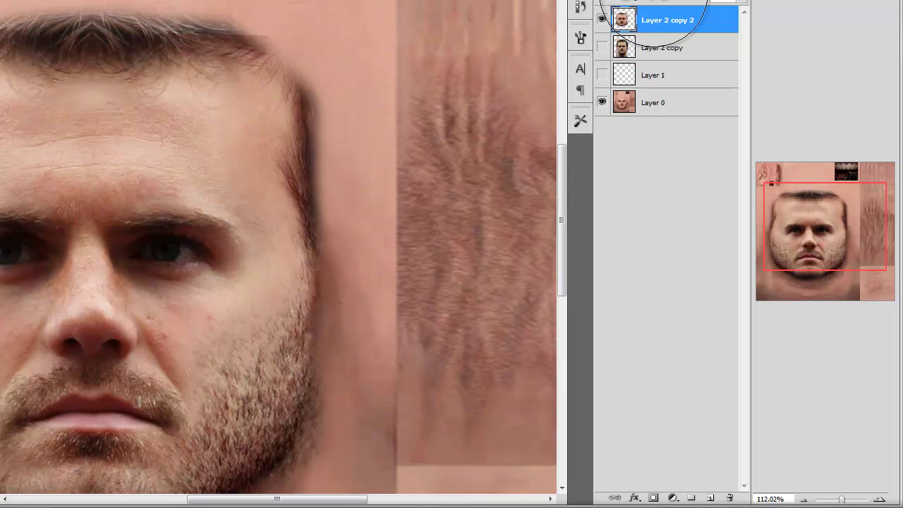
pyautogui.hotkey('ctrl', '-')
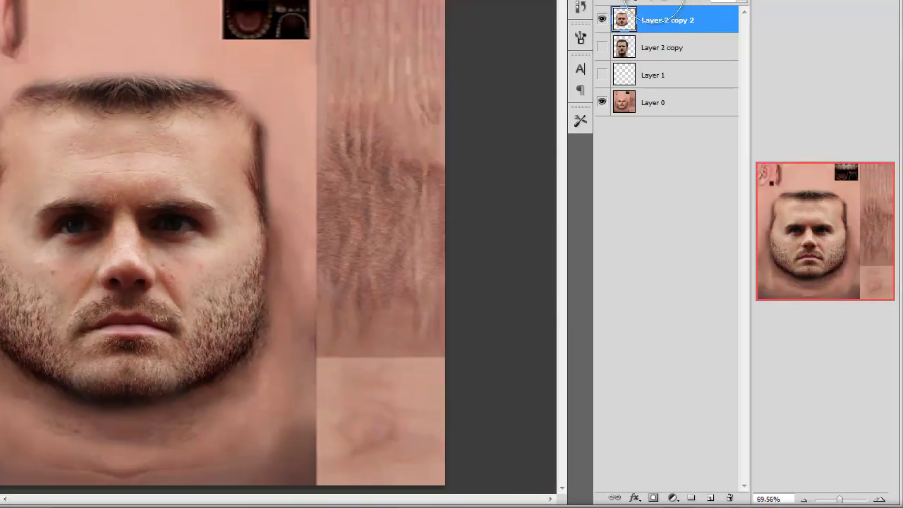
pyautogui.hotkey('ctrl', '-')
pyautogui.hotkey('ctrl', '-')
pyautogui.hotkey('ctrl', '+')
pyautogui.hotkey('ctrl', '+')
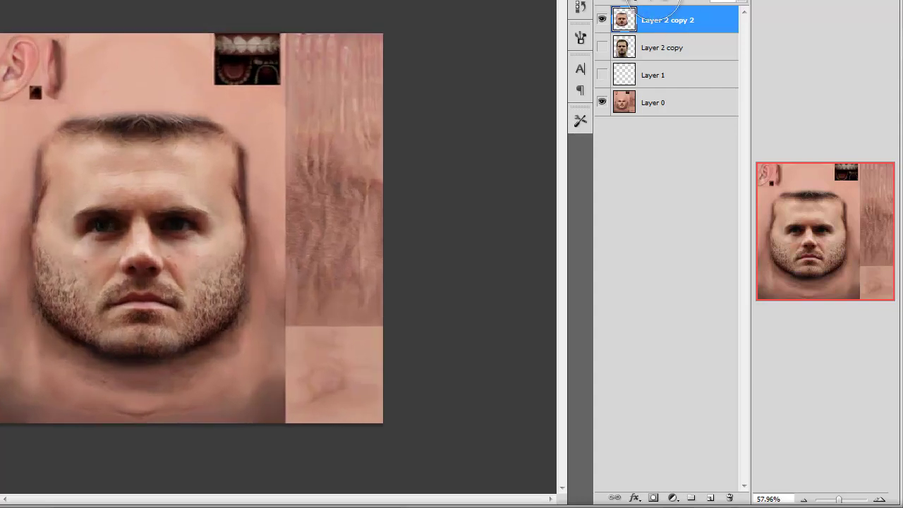
# Erase the hair and sideburns around the forehead on Layer 2 copy 2, fading the remnants with the Eraser at 20% opacity.
pyautogui.scroll(3, 654, 0)
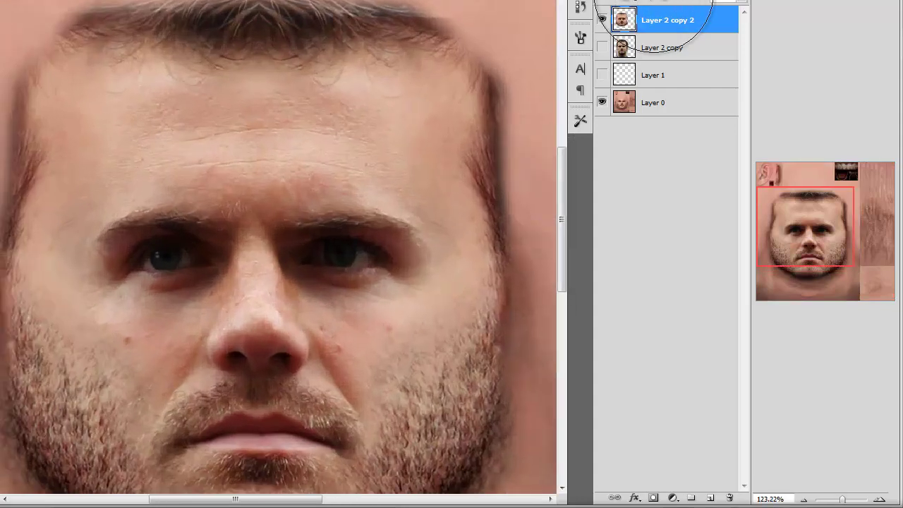
pyautogui.scroll(-2, 654, 0)
pyautogui.moveTo(416, 8); pyautogui.dragTo(345, 6)
pyautogui.moveTo(395, 28)
pyautogui.mouseDown()
pyautogui.moveTo(237, 27)
pyautogui.moveTo(154, 38)
pyautogui.moveTo(123, 64)
pyautogui.moveTo(116, 184)
pyautogui.mouseUp()
pyautogui.moveTo(345, 48)
pyautogui.mouseDown()
pyautogui.moveTo(451, 41)
pyautogui.moveTo(473, 99)
pyautogui.moveTo(478, 173)
pyautogui.mouseUp()
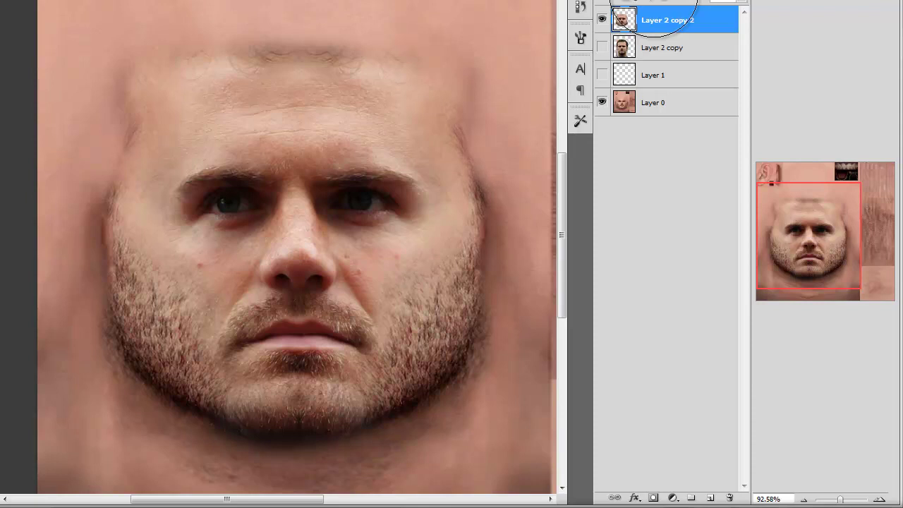
pyautogui.scroll(-5, 654, 1)
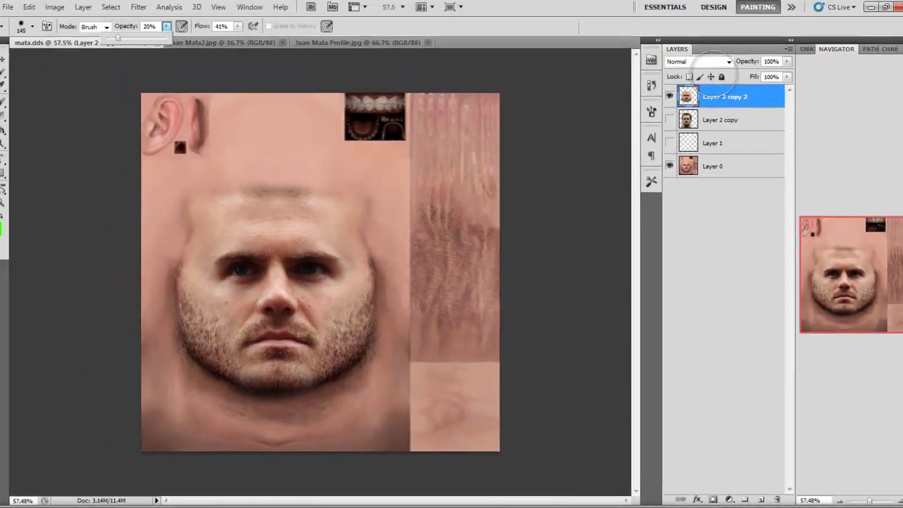
pyautogui.scroll(7, 655, 0)
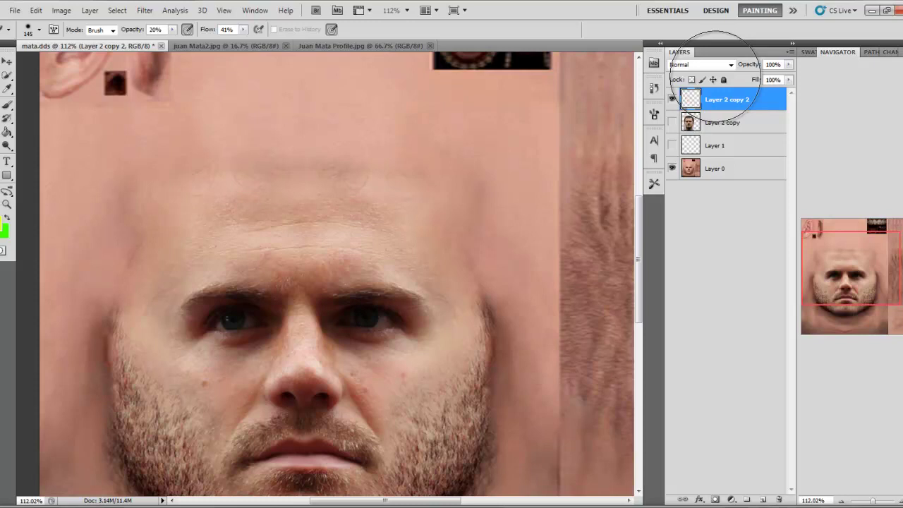
# Examine the blended forehead and beard, and compare the full texture with the original photo by showing and hiding Layer 2 copy.
pyautogui.scroll(-9, 715, 76)
pyautogui.scroll(5, 715, 76)
pyautogui.hotkey('ctrl', '-')
pyautogui.scroll(7, 715, 76)
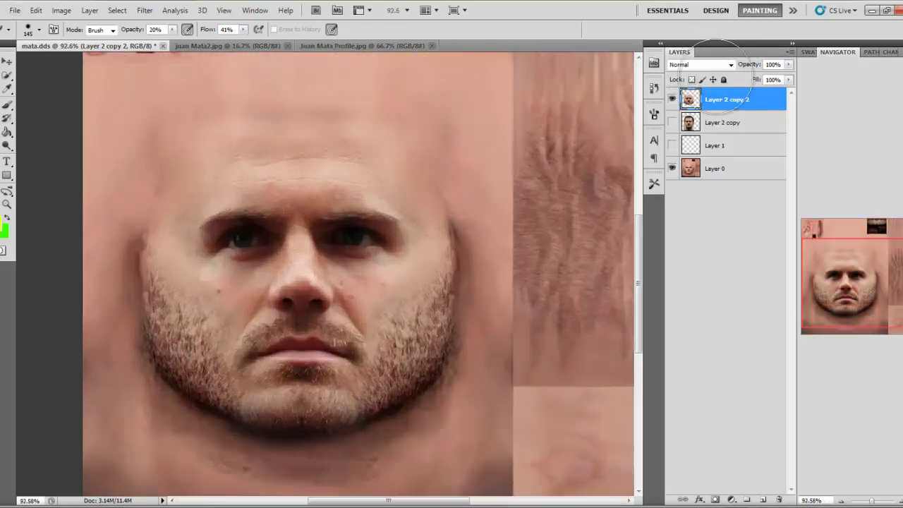
pyautogui.scroll(-4, 715, 77)
pyautogui.hotkey('ctrl', '+')
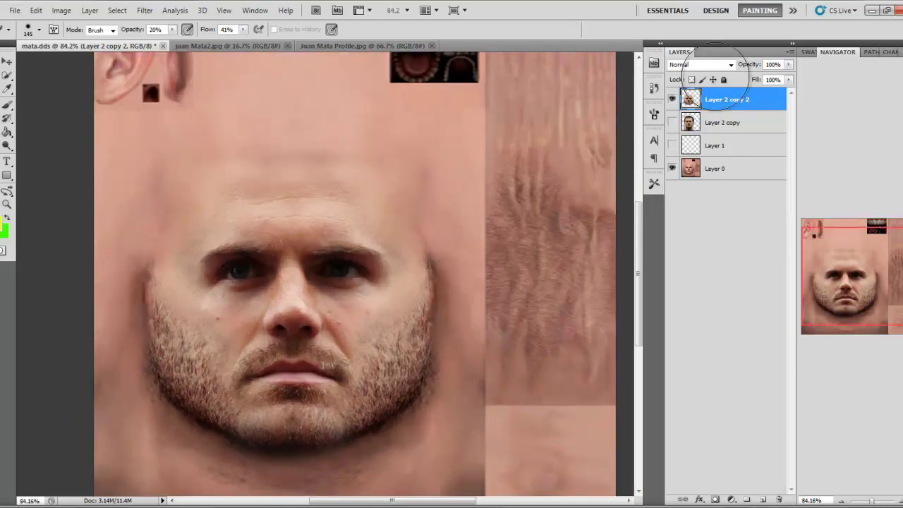
pyautogui.hotkey('ctrl', '-')
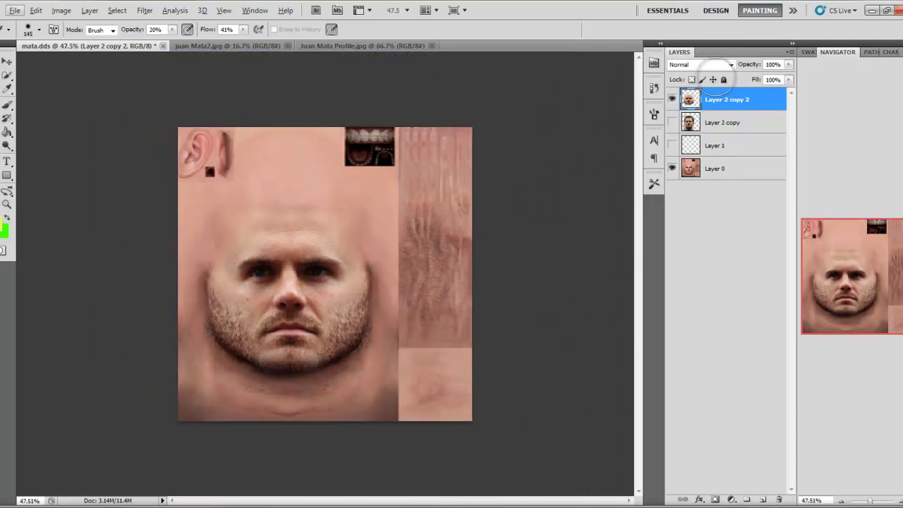
pyautogui.hotkey('alt', '[')
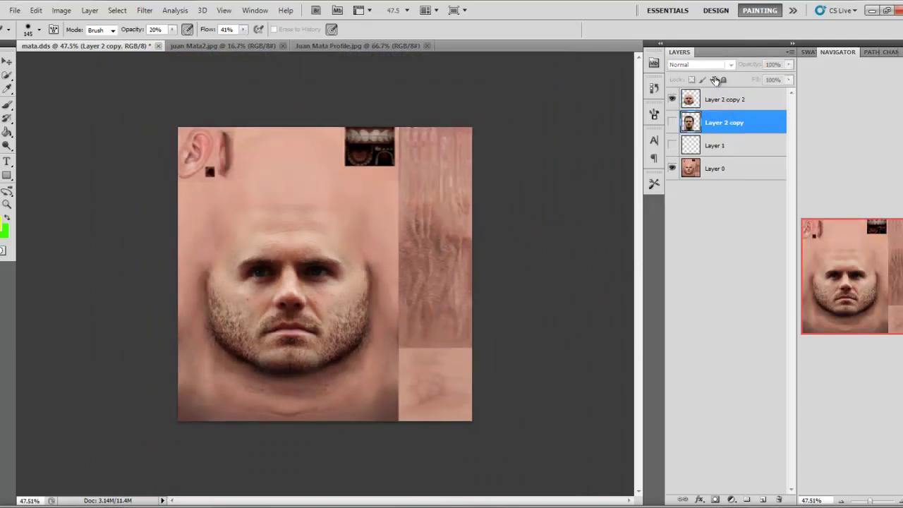
pyautogui.hotkey('ctrl', ',')
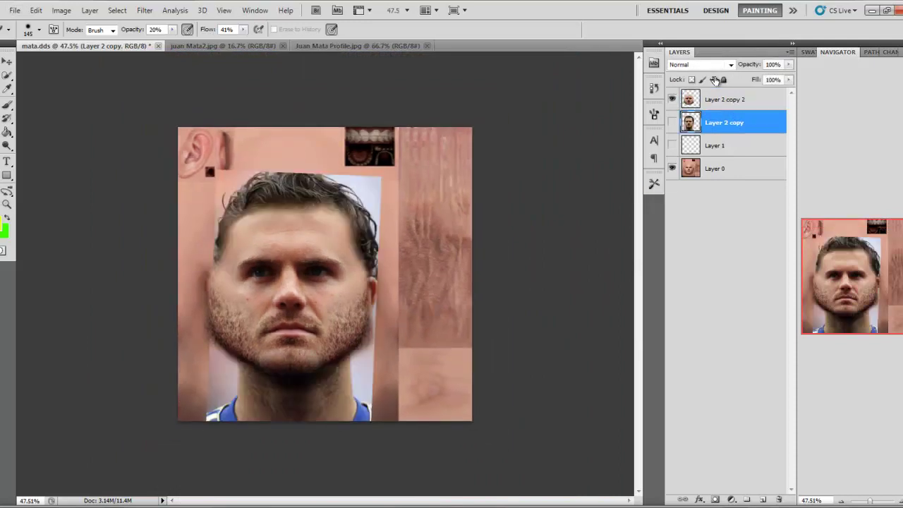
pyautogui.hotkey('ctrl', ',')
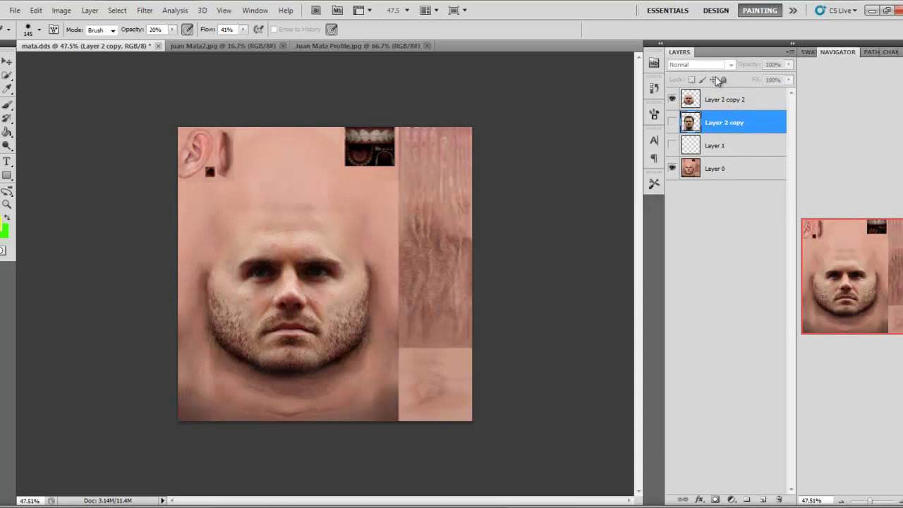
pyautogui.hotkey('alt', ']')
# Set the Eraser opacity to 100%.
pyautogui.scroll(9, 716, 76)
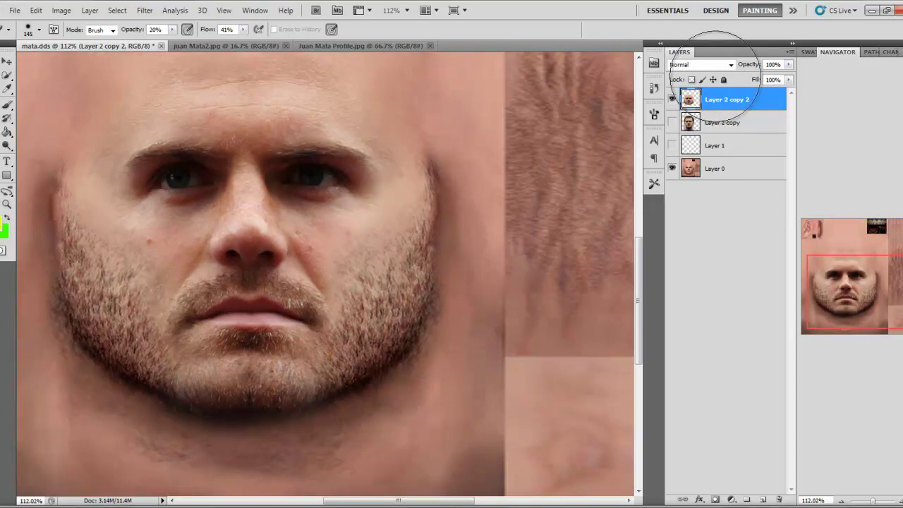
pyautogui.click(172, 30)
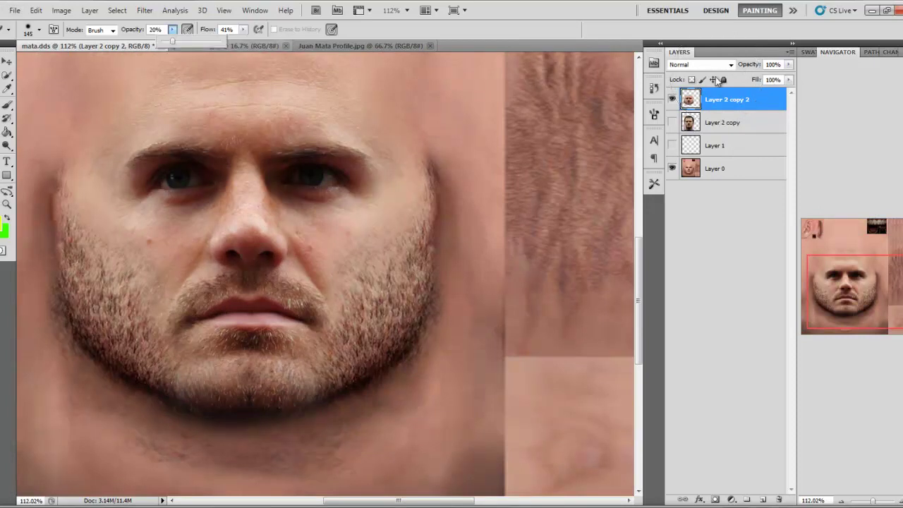
pyautogui.click(229, 46)
pyautogui.click(172, 29)
pyautogui.moveTo(188, 41); pyautogui.dragTo(222, 42)
pyautogui.scroll(4, 443, 388)
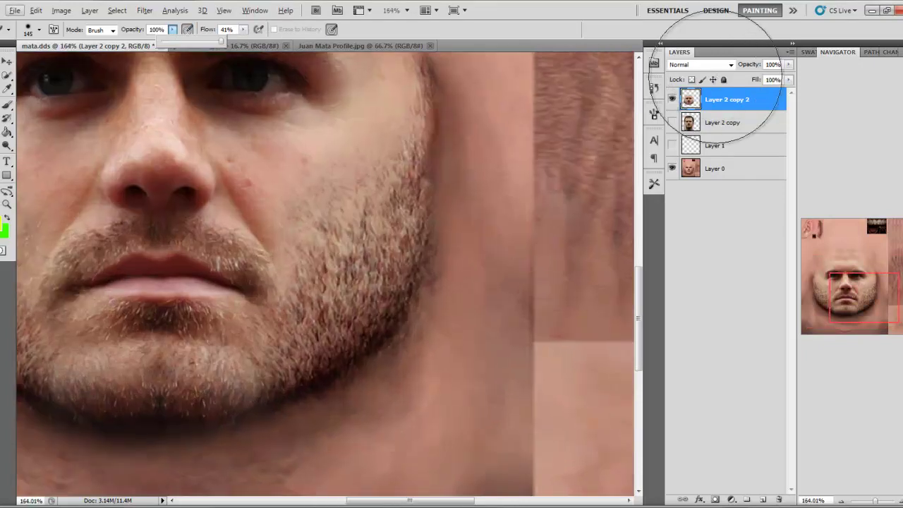
pyautogui.click(443, 388)
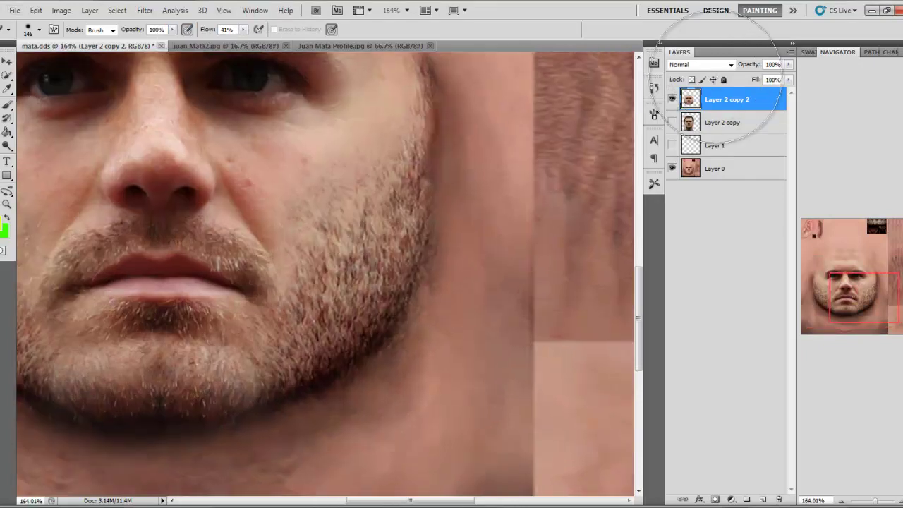
# Examine both cheeks, the sideburns and the beard edges up close and against the whole texture.
pyautogui.hotkey('ctrl', '0')
pyautogui.hotkey('ctrl', '+')
pyautogui.hotkey('ctrl', '+')
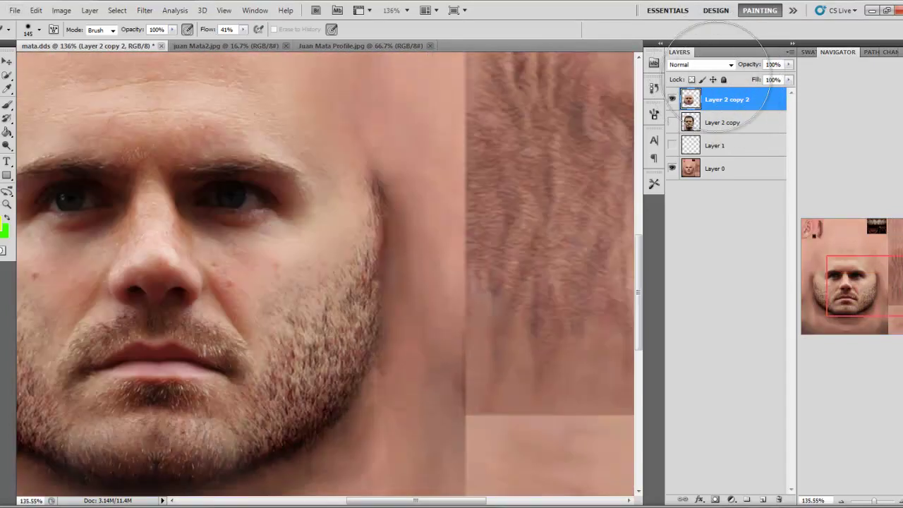
pyautogui.hotkey('ctrl', '-')
pyautogui.hotkey('ctrl', '-')
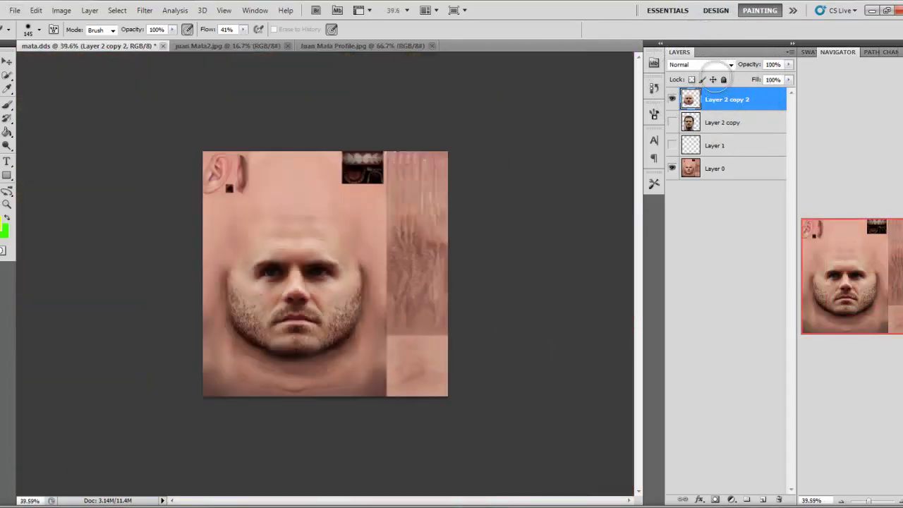
pyautogui.hotkey('ctrl', '+')
pyautogui.hotkey('ctrl', '+')
pyautogui.hotkey('ctrl', '+')
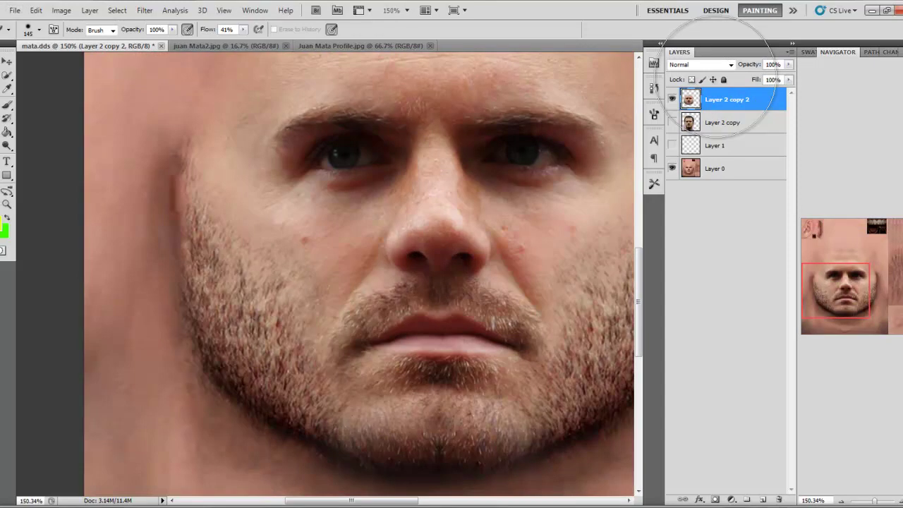
pyautogui.scroll(-3, 715, 76)
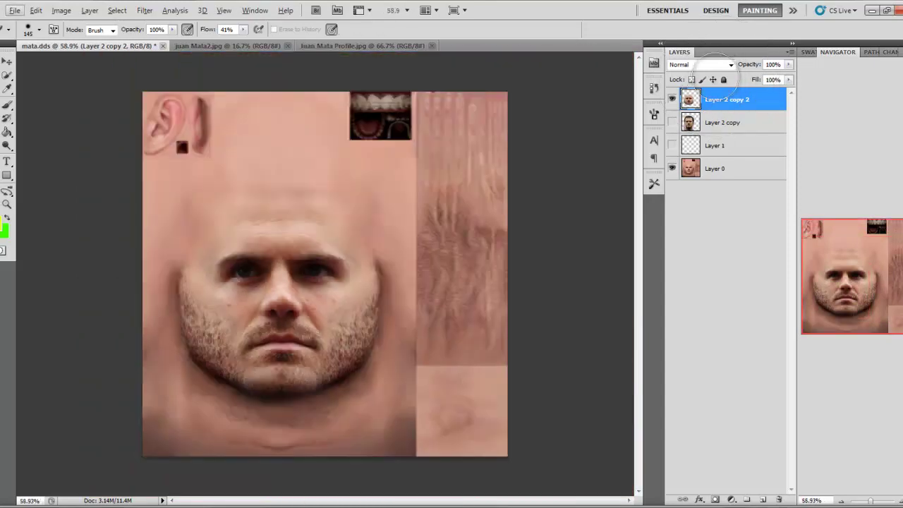
pyautogui.scroll(4, 716, 76)
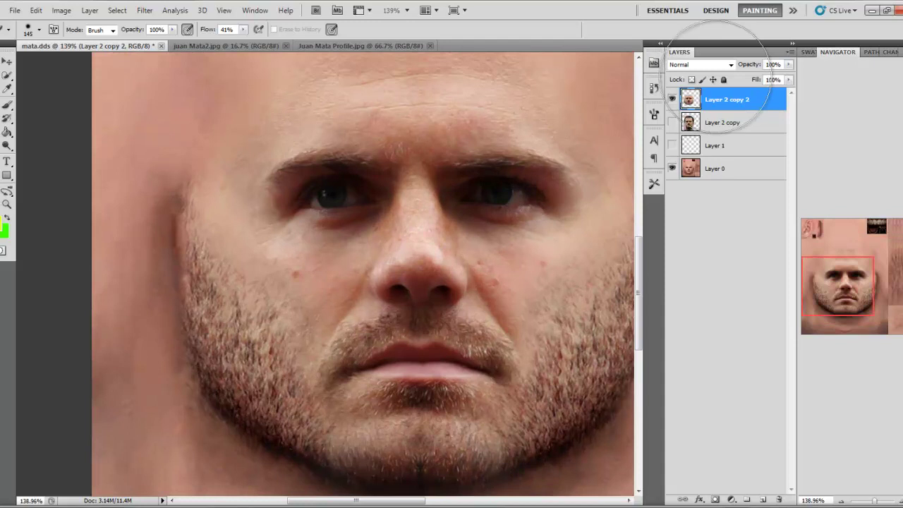
pyautogui.scroll(-8, 716, 76)
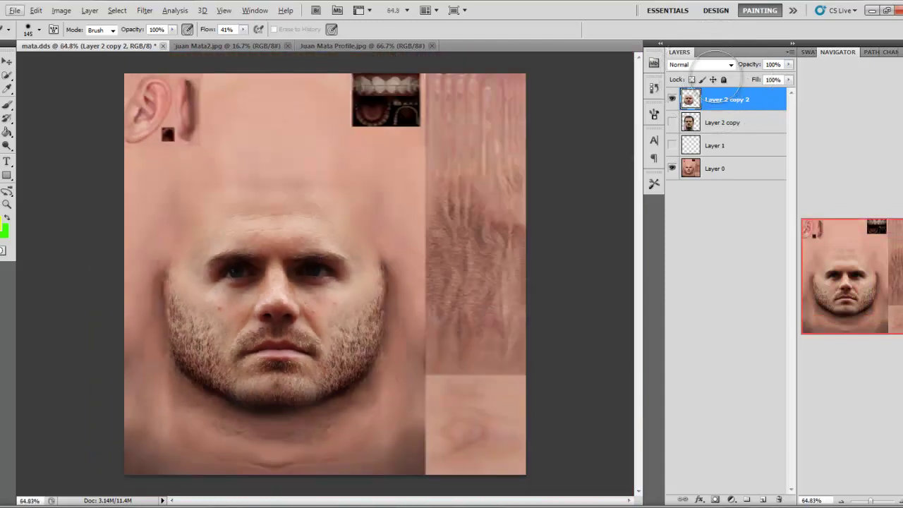
pyautogui.scroll(4, 715, 76)
pyautogui.hotkey('ctrl', '+')
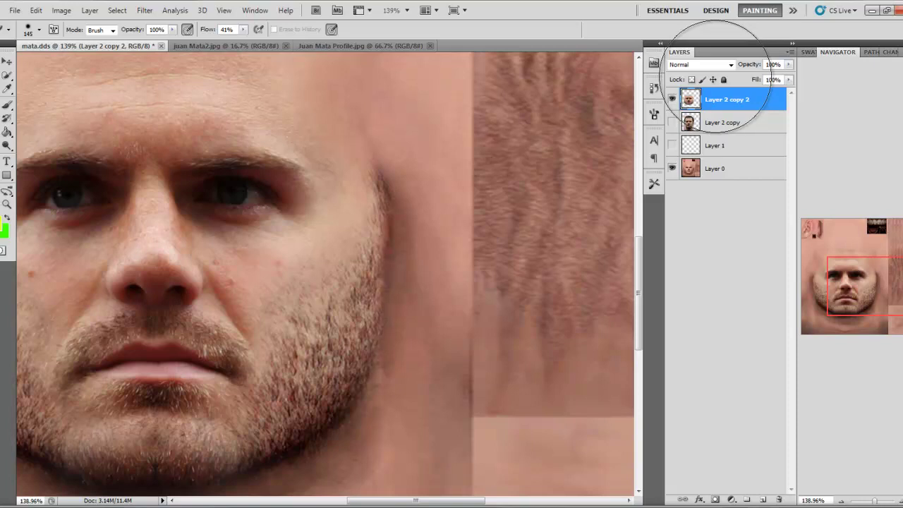
pyautogui.hotkey('ctrl', '-')
pyautogui.hotkey('ctrl', '-')
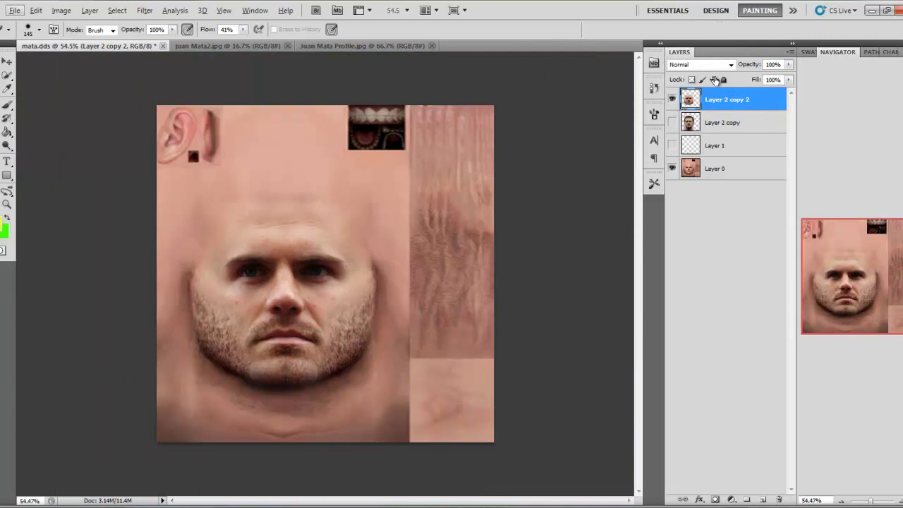
# Check Layer 2 copy 2 by toggling its visibility, and merge the visible layers into it.
pyautogui.click(672, 99)
pyautogui.click(672, 99)
pyautogui.click(722, 121)
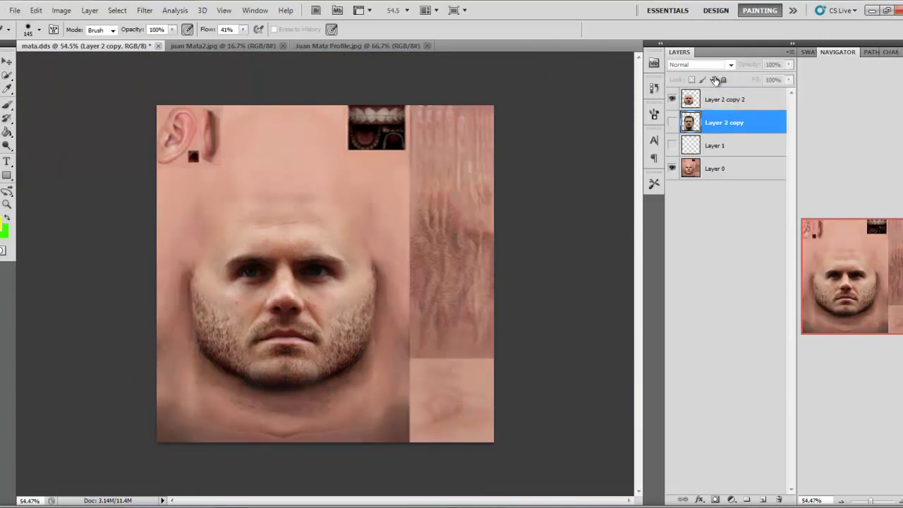
pyautogui.rightClick(723, 106)
pyautogui.click(764, 372)
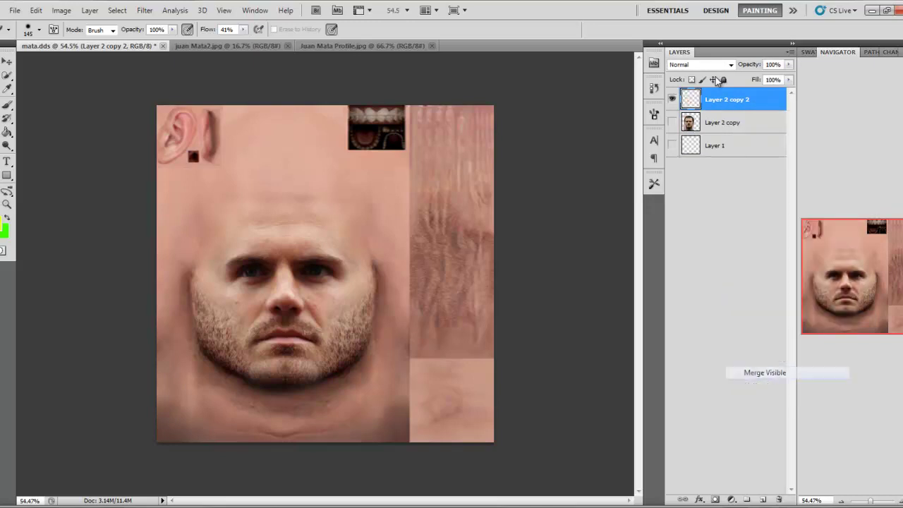
# Delete the hidden layers Layer 2 copy and Layer 1, and lock the remaining merged layer.
pyautogui.click(724, 122)
pyautogui.press('Delete')
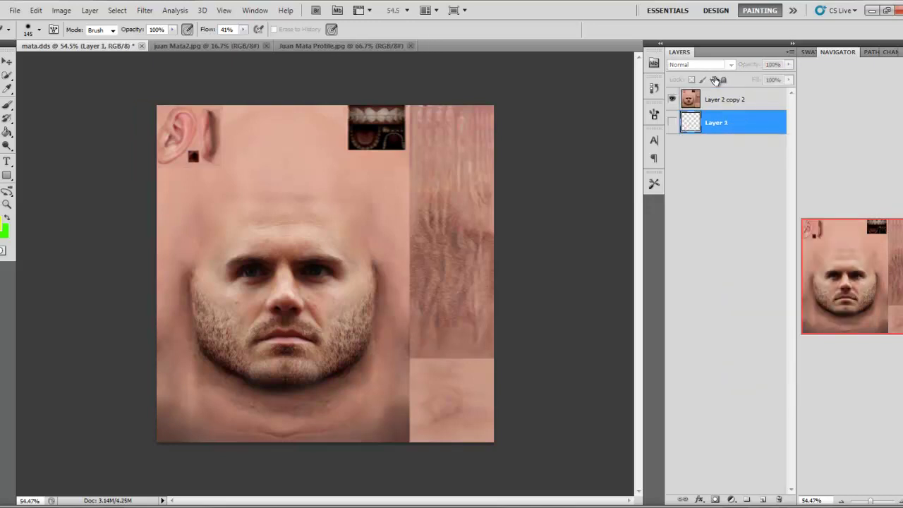
pyautogui.press('Delete')
pyautogui.click(723, 80)
pyautogui.click(725, 148)
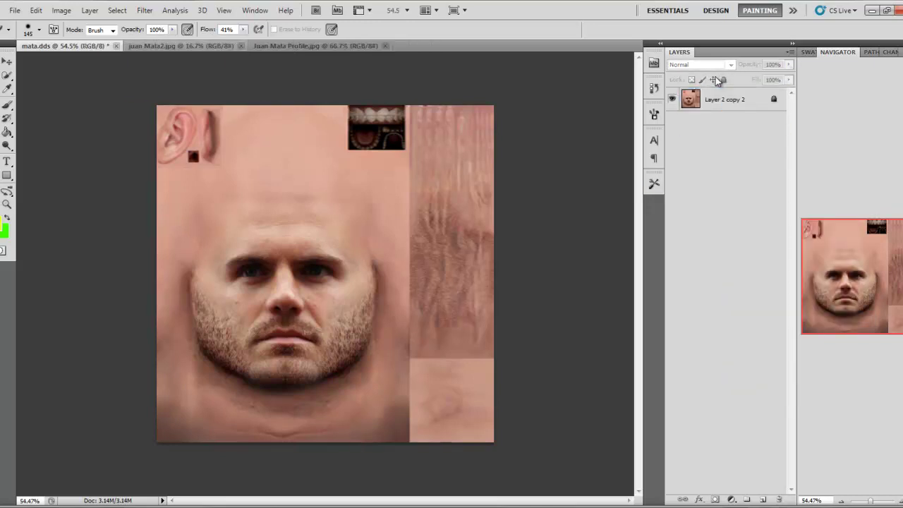
# Save the texture to mata.dds in DXT5 interpolated alpha format with generated MIP maps.
pyautogui.click(14, 11)
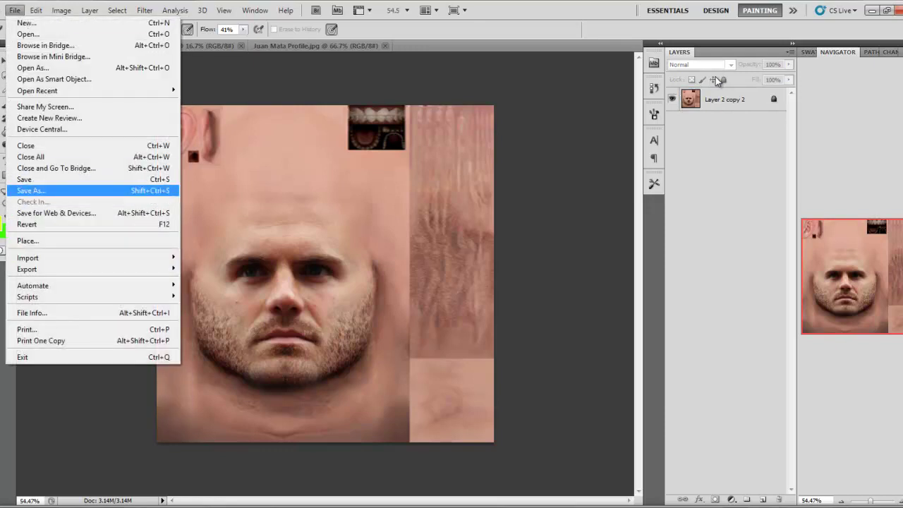
pyautogui.click(42, 180)
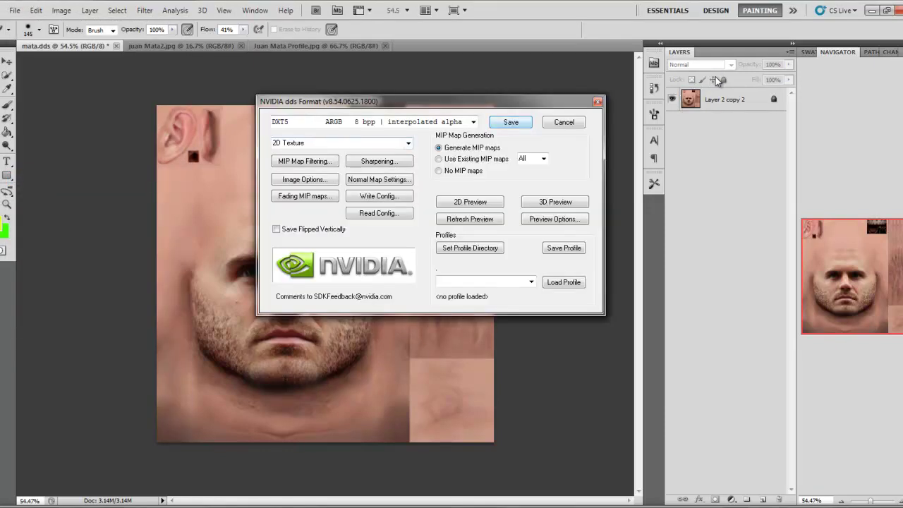
pyautogui.press('Return')
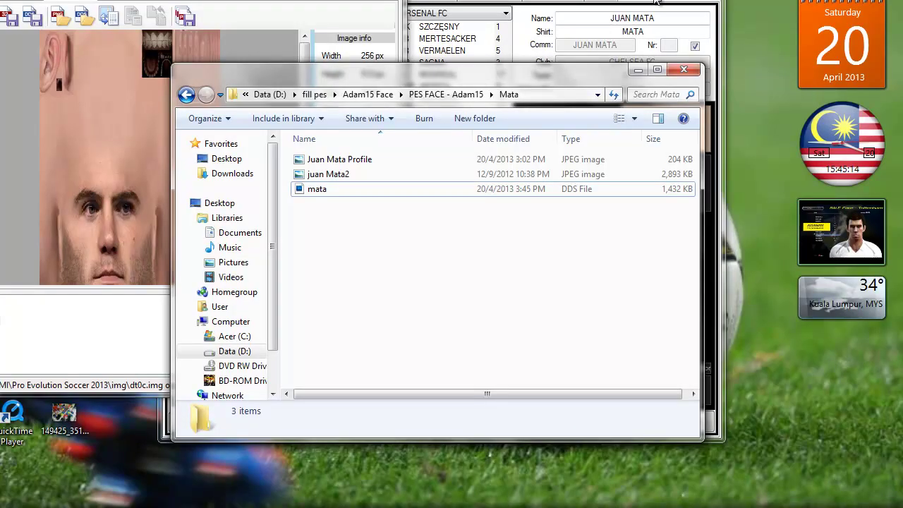
# Switch to the PES data explorer and export the face file from dt0c.img as Juan Mata_face.bin into the Mata folder.
pyautogui.hotkey('alt', 'Tab')
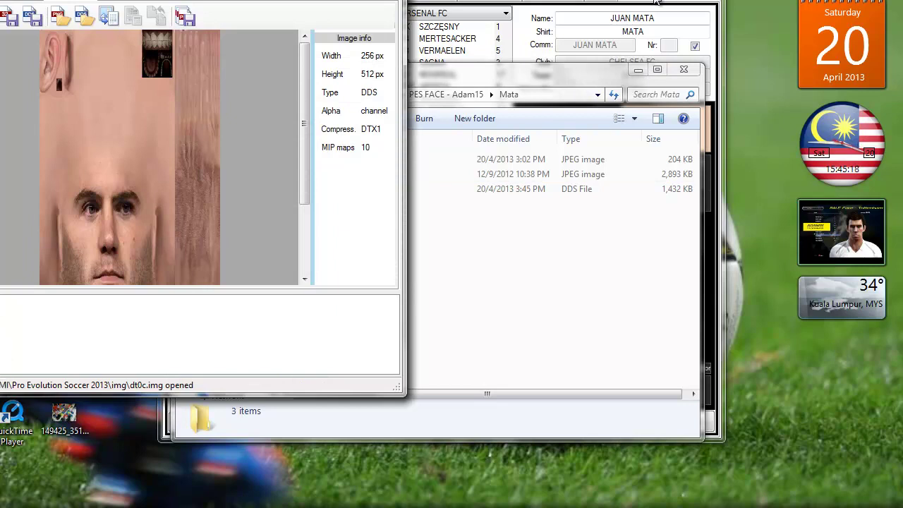
pyautogui.hotkey('ctrl', 's')
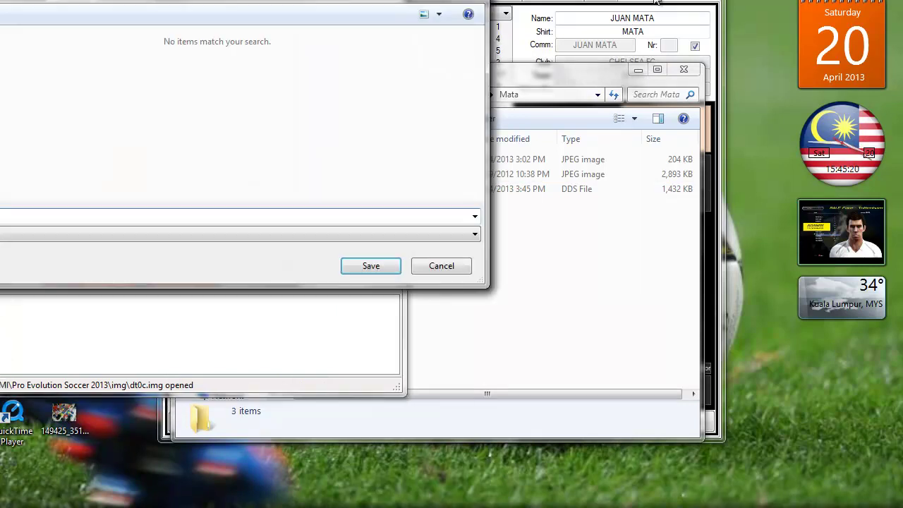
pyautogui.write('m')
pyautogui.press('Return')
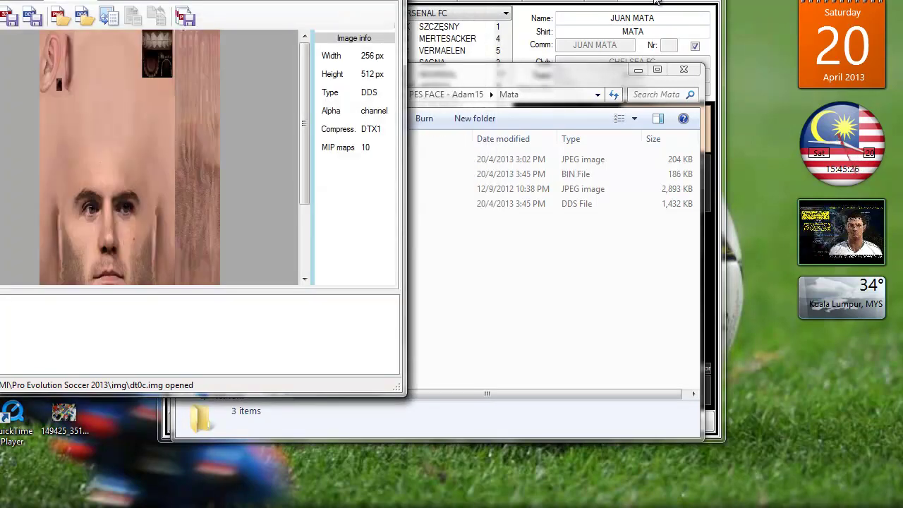
# Open Juan Mata_face.bin from the Mata folder in the PES data explorer.
pyautogui.press('super+Up')
pyautogui.press('super+Down')
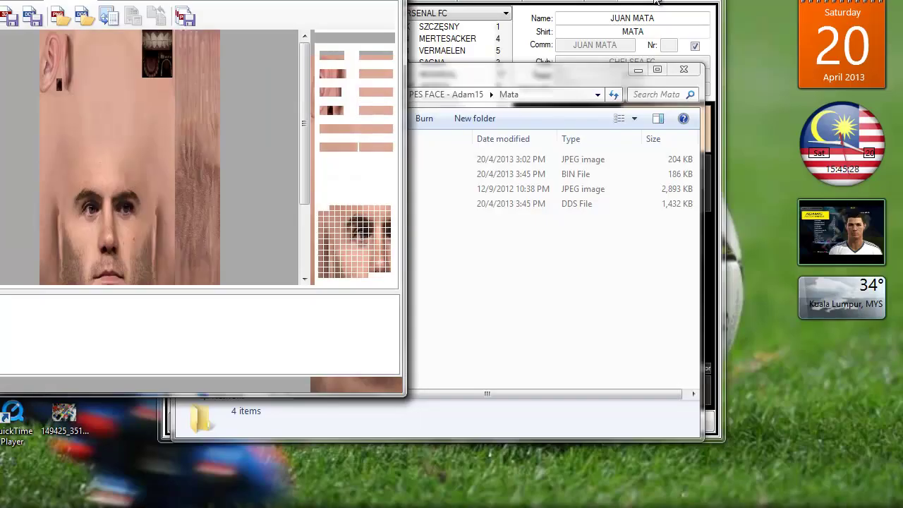
pyautogui.press('super+Down')
pyautogui.moveTo(336, 174); pyautogui.dragTo(67, 233)
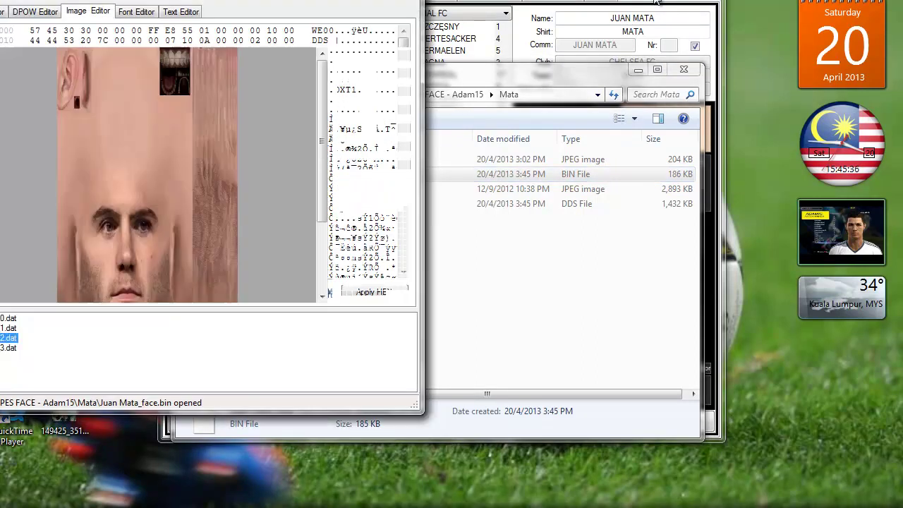
# Import mata.dds as the face texture in Juan Mata_face.bin.
pyautogui.click(103, 34)
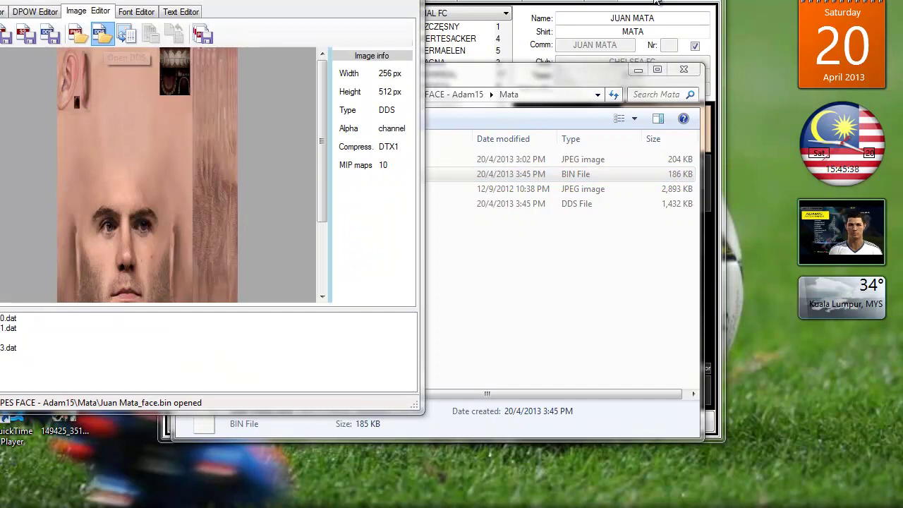
pyautogui.click(102, 34)
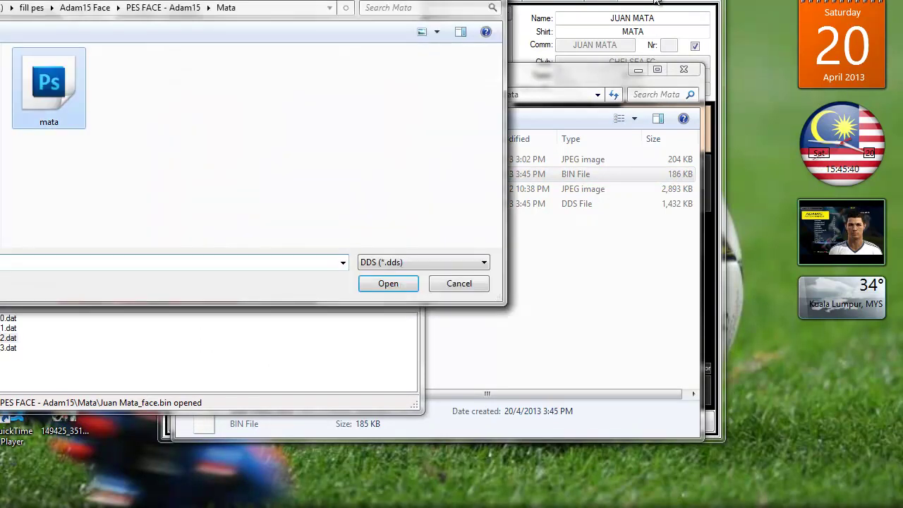
pyautogui.press('Return')
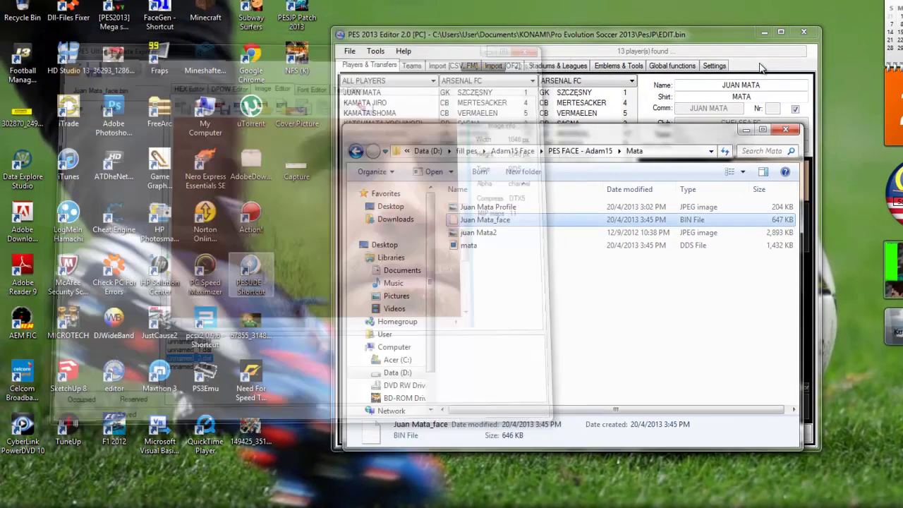
# Launch the FEI 2010 face editor.
pyautogui.press('super')
pyautogui.press('Up')
pyautogui.press('Up')
pyautogui.press('Up')
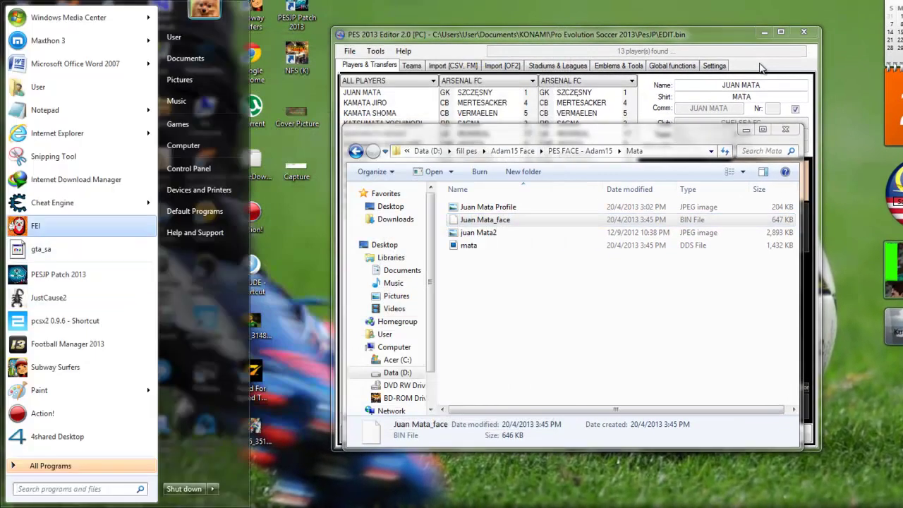
pyautogui.press('Return')
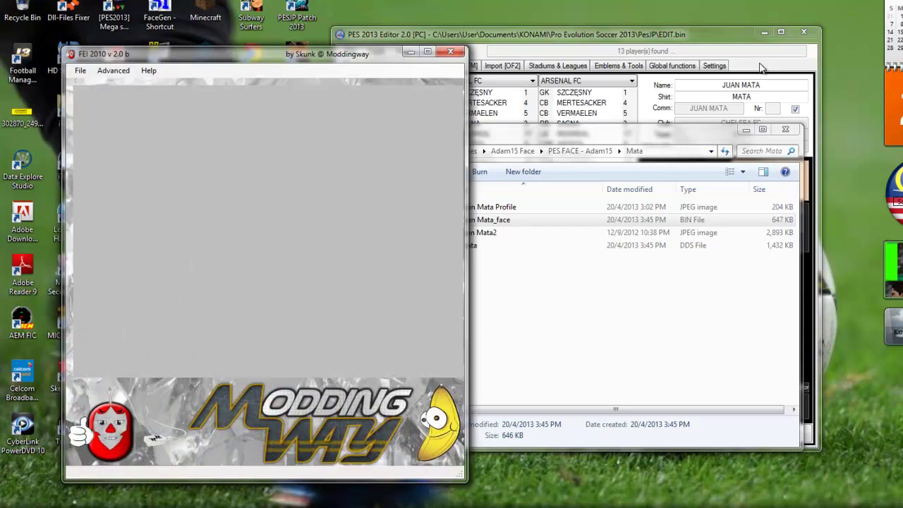
# Import the 3D face model from Juan Mata_face.bin in the Mata folder under fill pes, Adam15 Face, PES FACE - Adam15.
pyautogui.click(80, 71)
pyautogui.moveTo(102, 85)
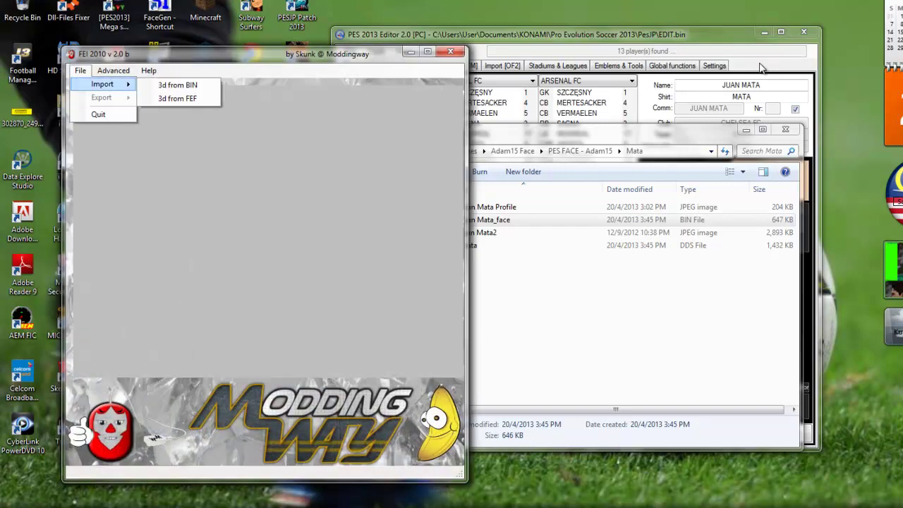
pyautogui.click(180, 85)
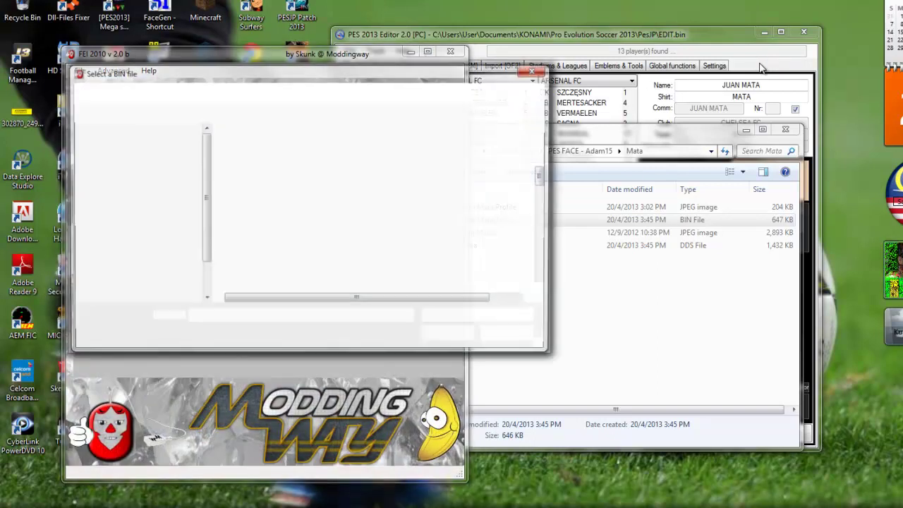
pyautogui.click(206, 299)
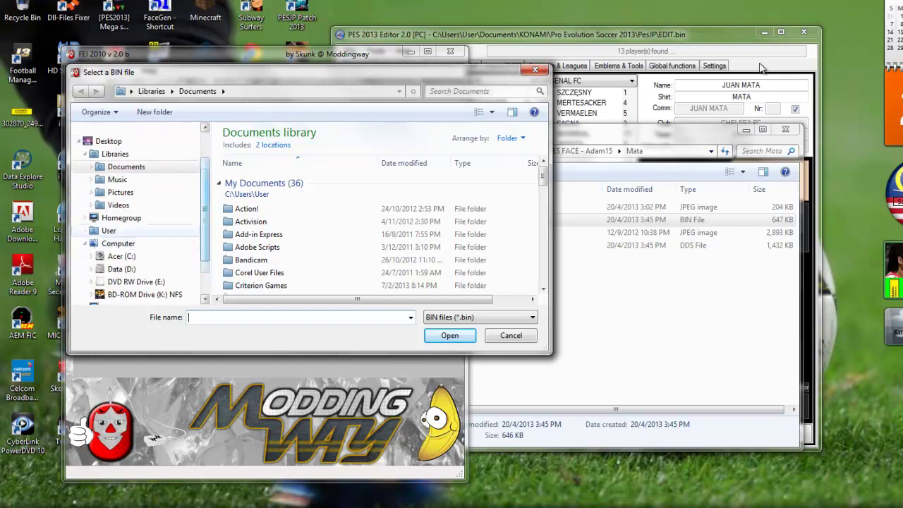
pyautogui.click(121, 256)
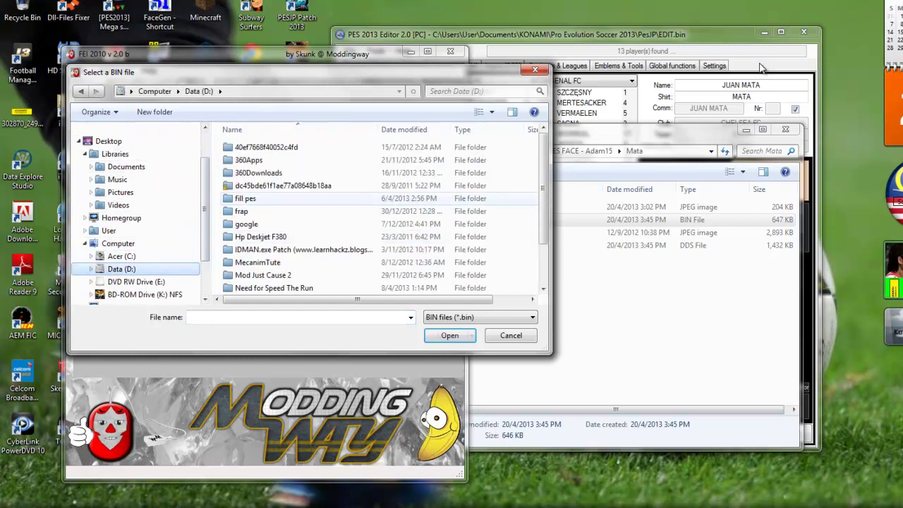
pyautogui.doubleClick(257, 172)
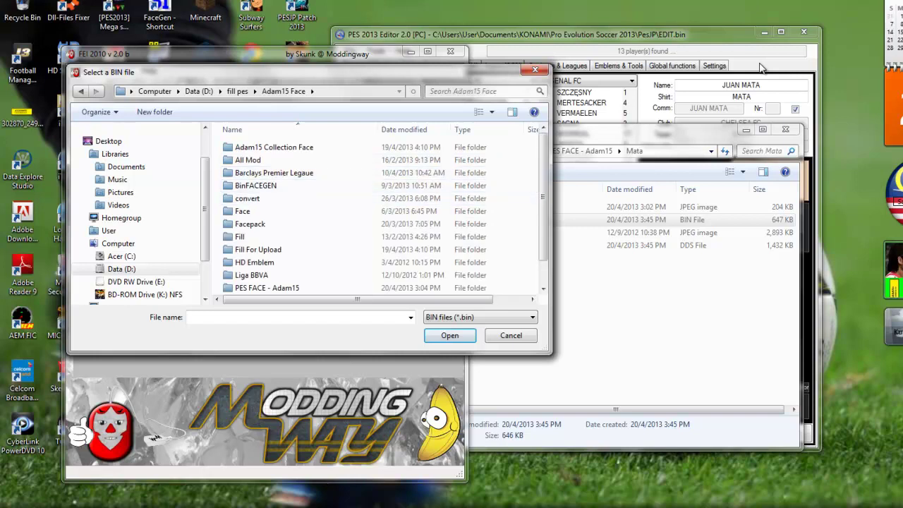
pyautogui.click(81, 91)
pyautogui.doubleClick(257, 173)
pyautogui.scroll(-2, 273, 191)
pyautogui.doubleClick(268, 262)
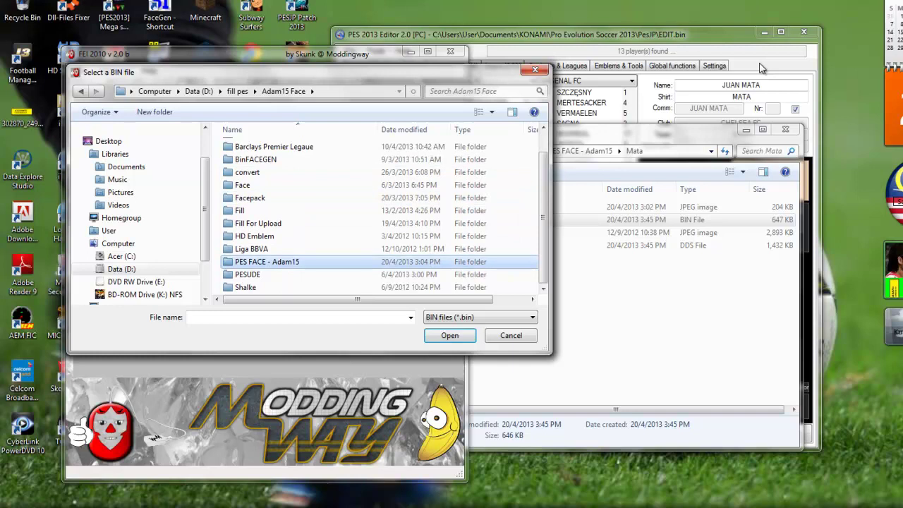
pyautogui.doubleClick(317, 161)
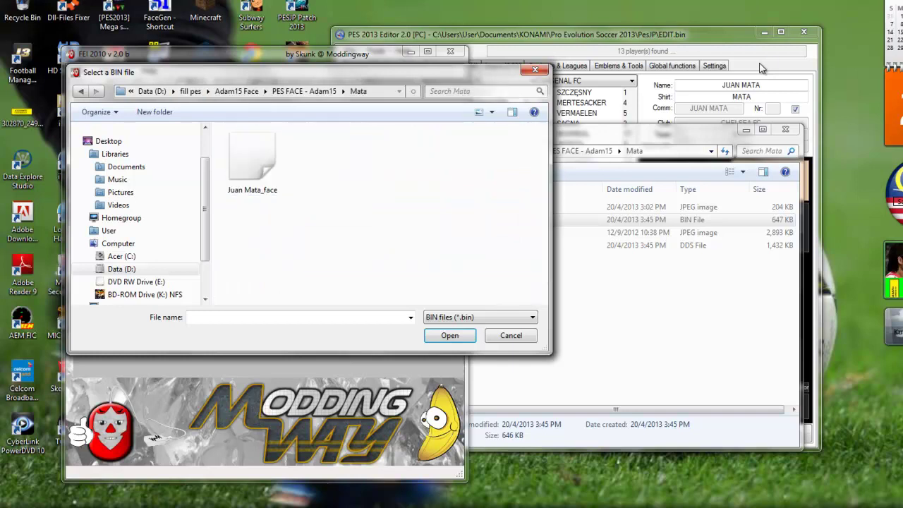
pyautogui.doubleClick(252, 160)
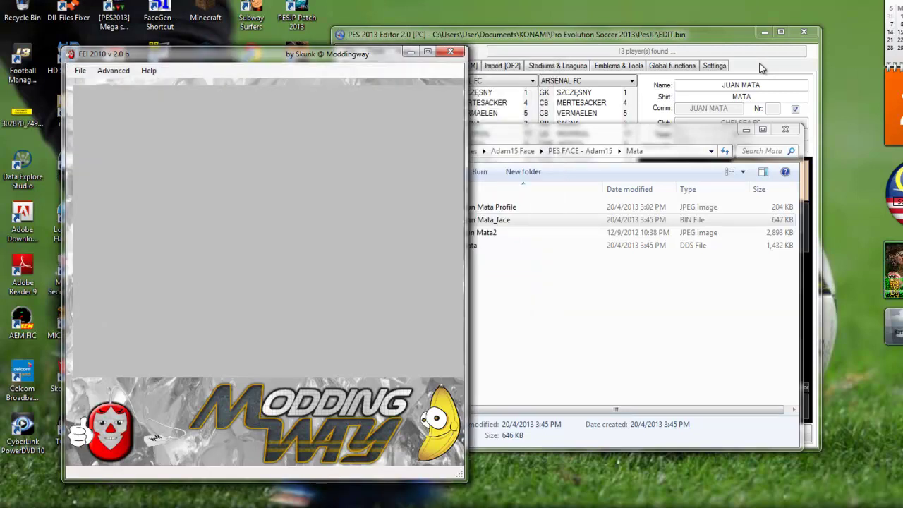
pyautogui.moveTo(275, 233)
pyautogui.mouseDown()
pyautogui.moveTo(262, 233)
pyautogui.moveTo(346, 230)
pyautogui.mouseUp()
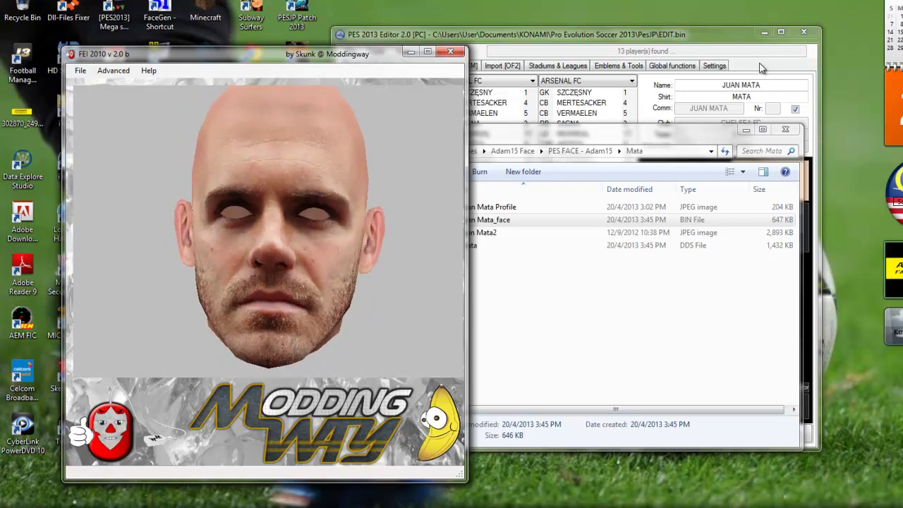
pyautogui.press('F10')
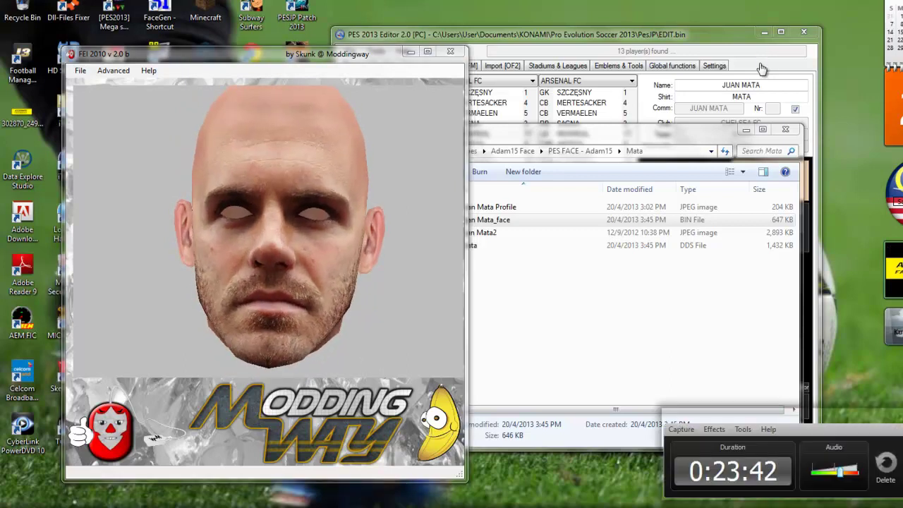